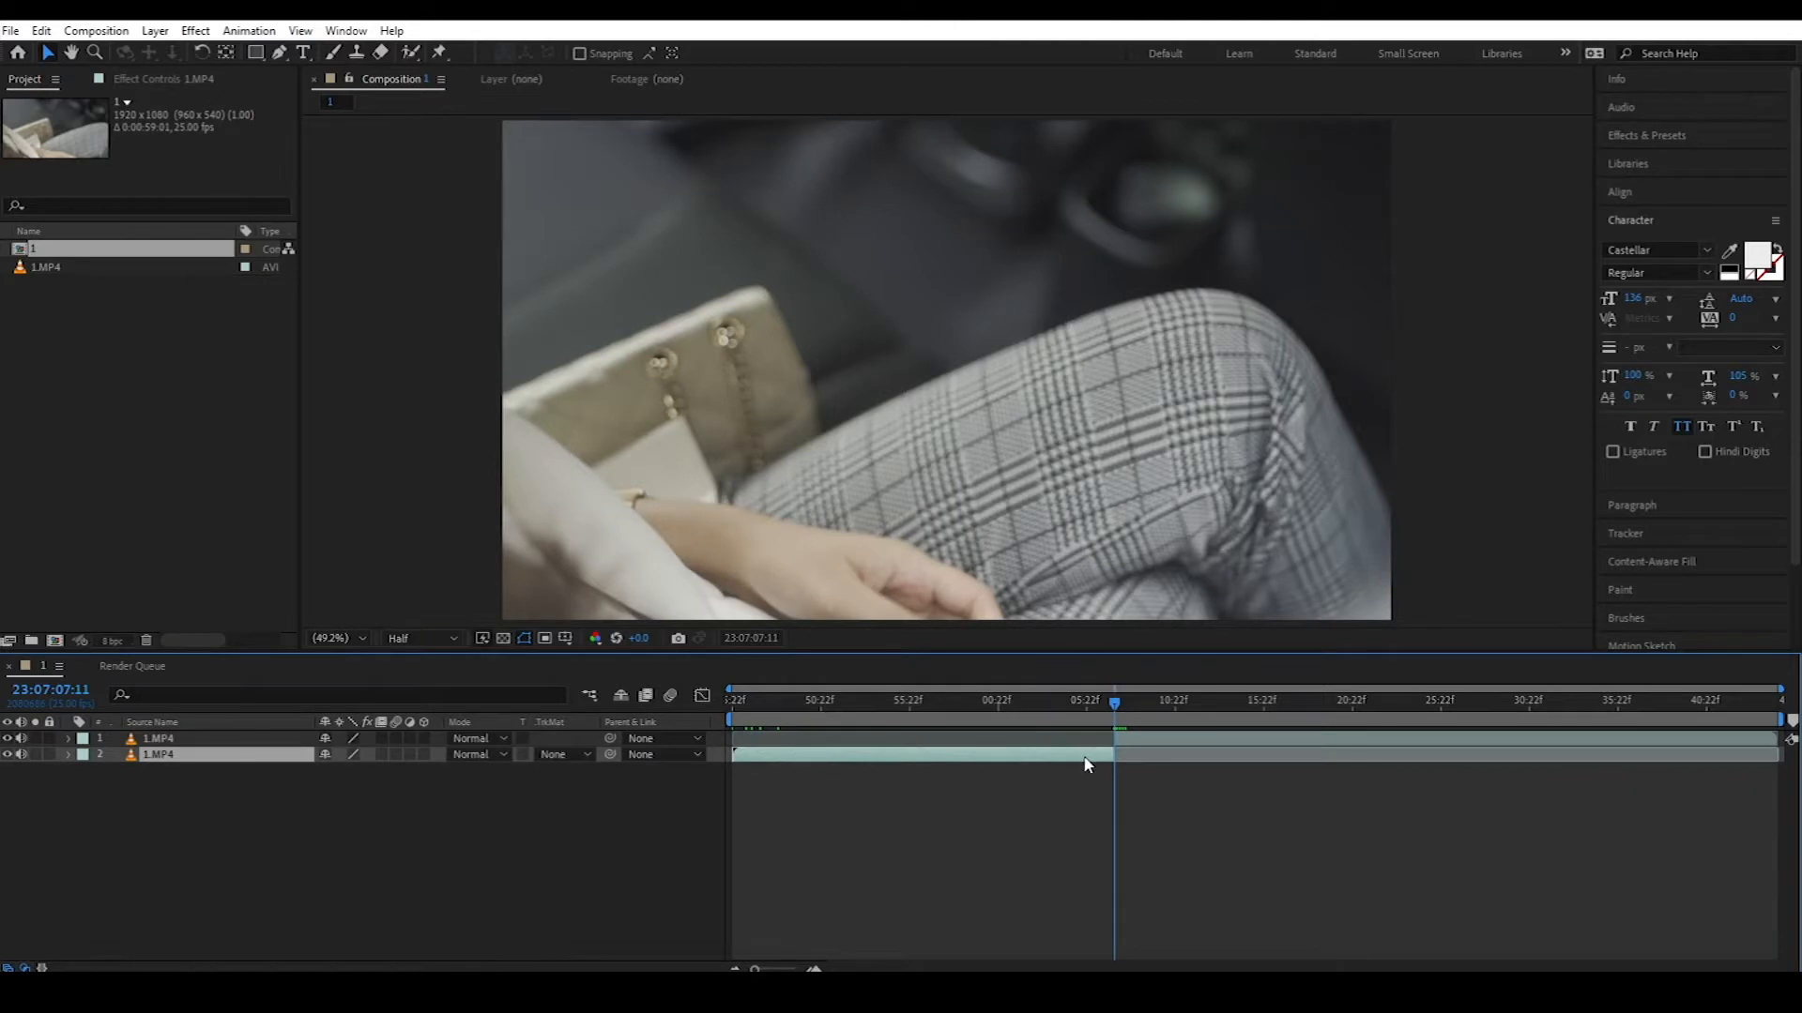
Step: Delete the duplicate layer and move 1.MP4 to the comp start. Split off and remove the remainder, then end the work area there
left_click_drag(1126, 745, 1014, 745)
key("ctrl+shift+d")
key("Delete")
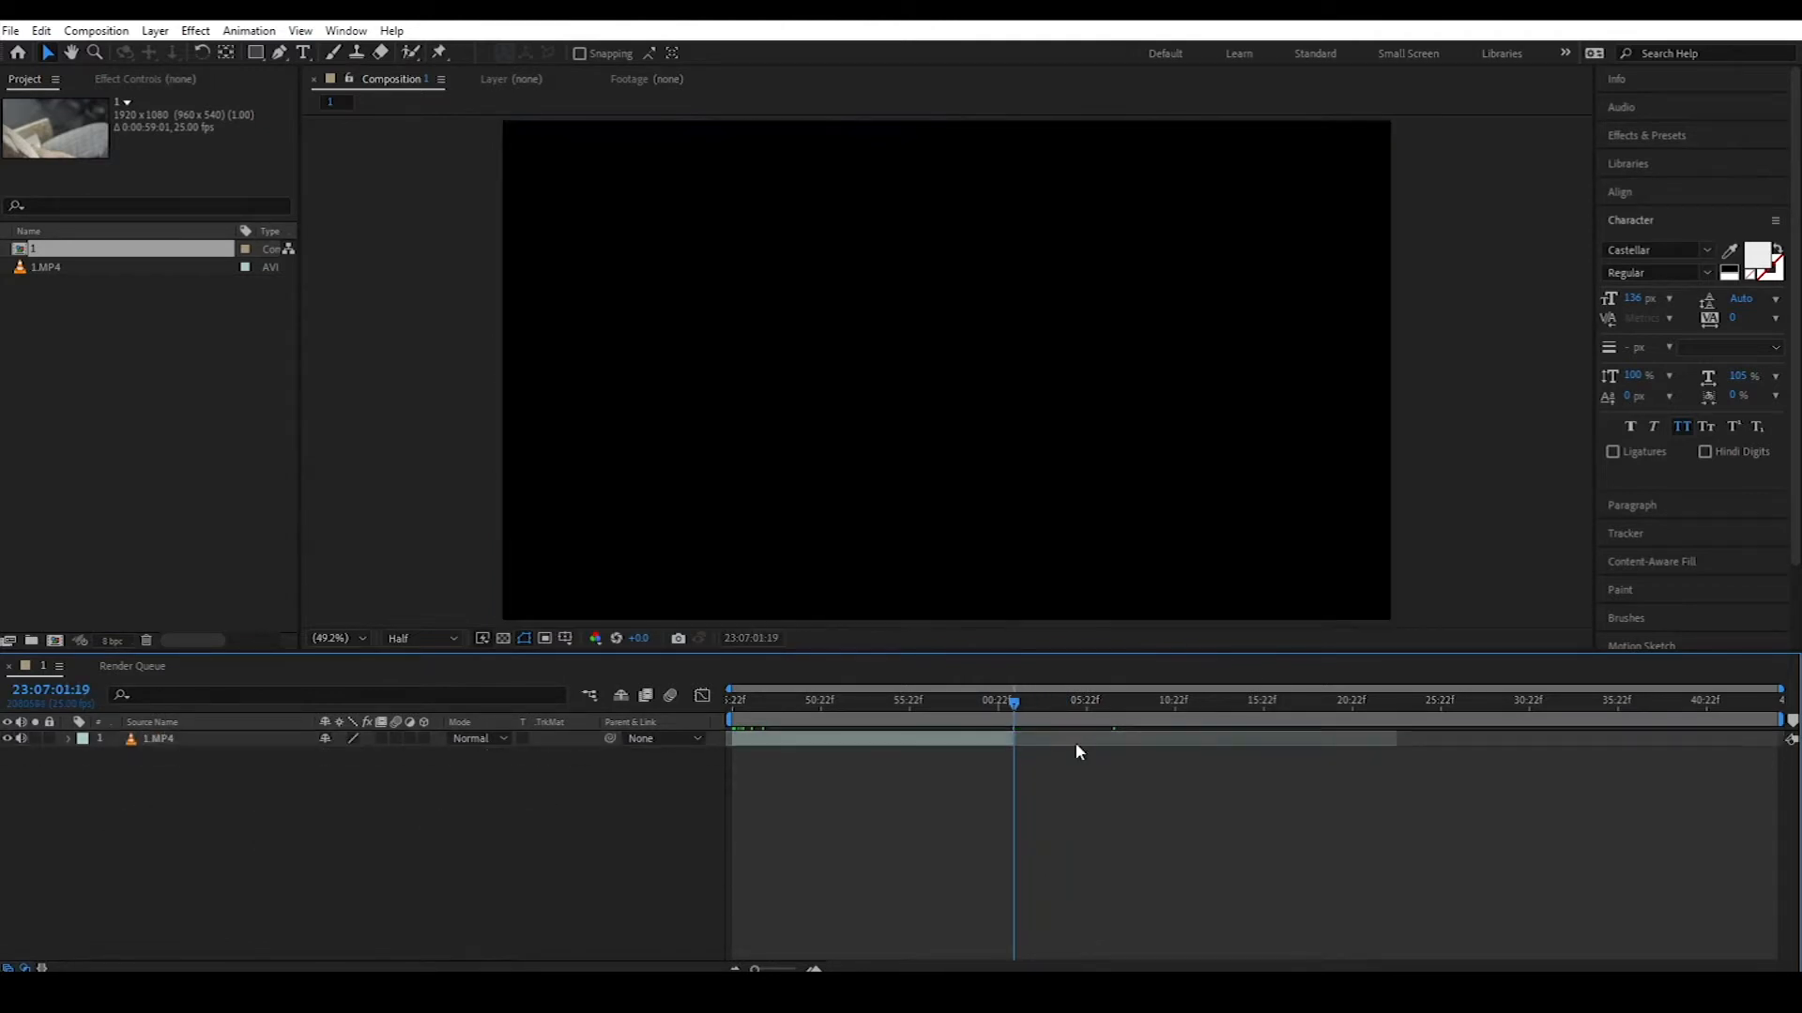
key("n")
Step: Scrub back to the start of the phone shot and deselect the footage layer
left_click_drag(1015, 711, 818, 916)
left_click_drag(1180, 702, 699, 695)
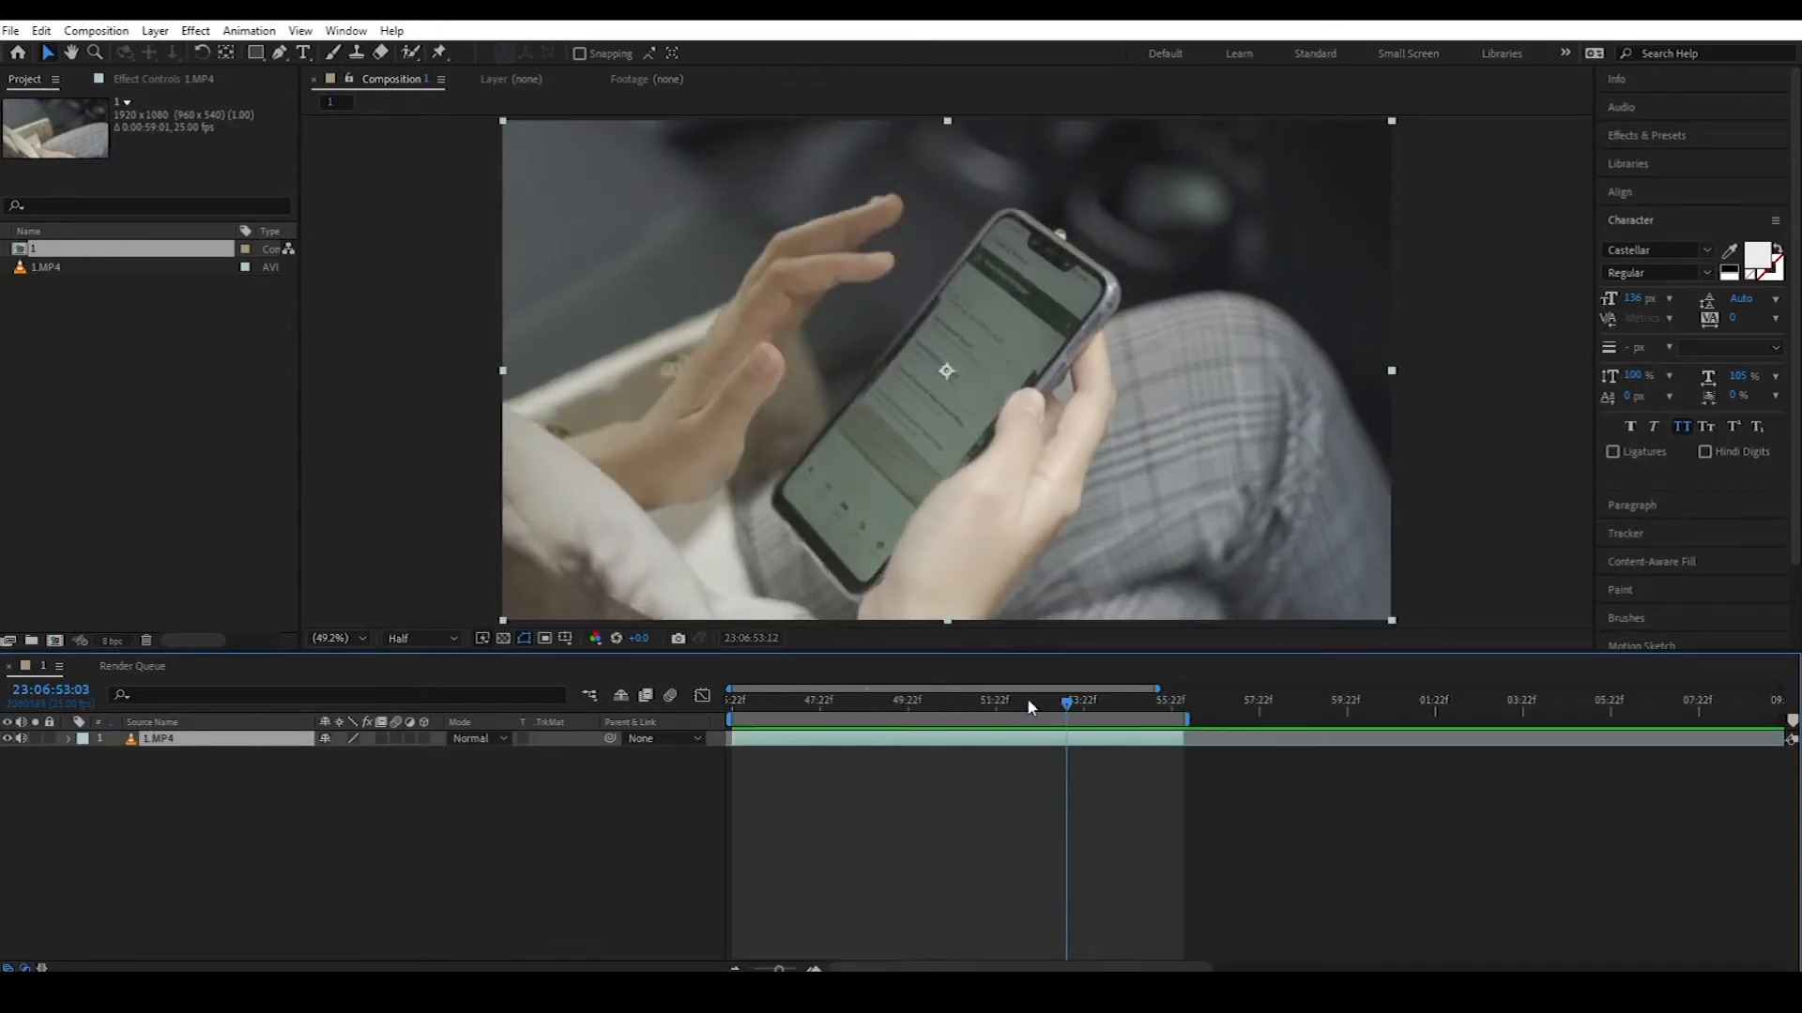
left_click(817, 815)
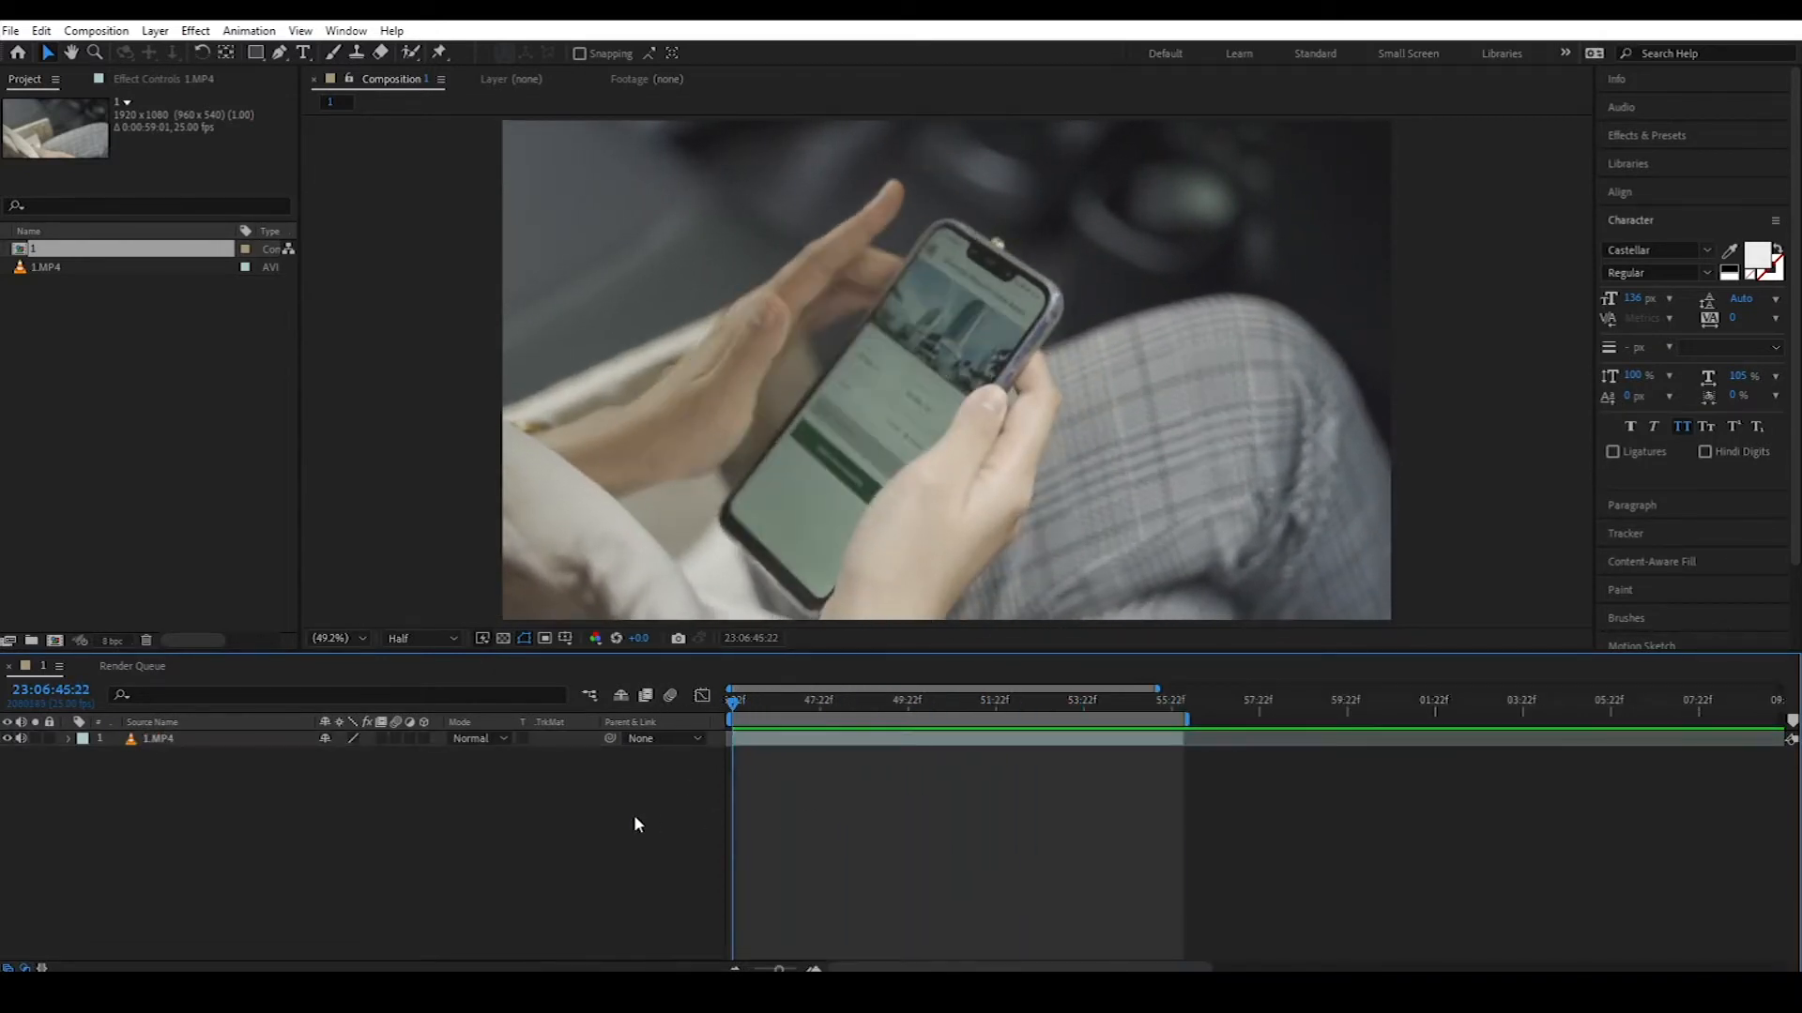
Step: Add a Null Object layer, Null 1, above the 1.MP4 footage
right_click(425, 794)
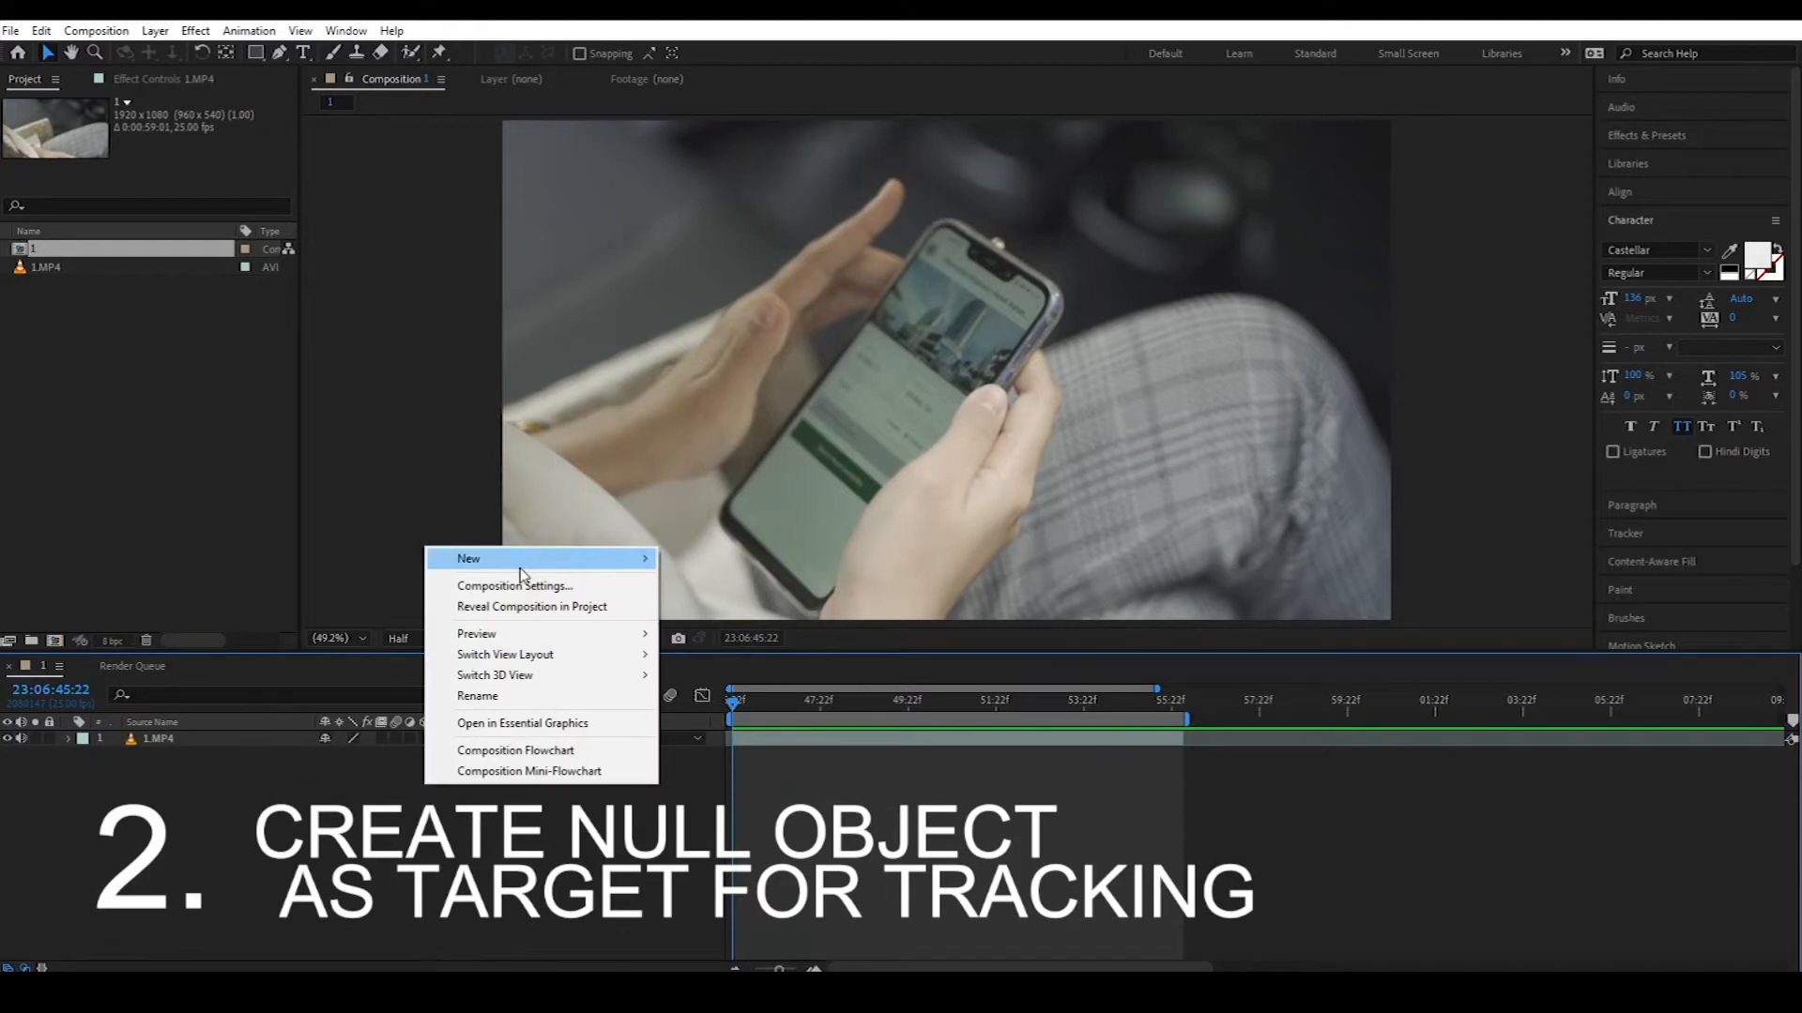
mouse_move(557, 563)
left_click(727, 668)
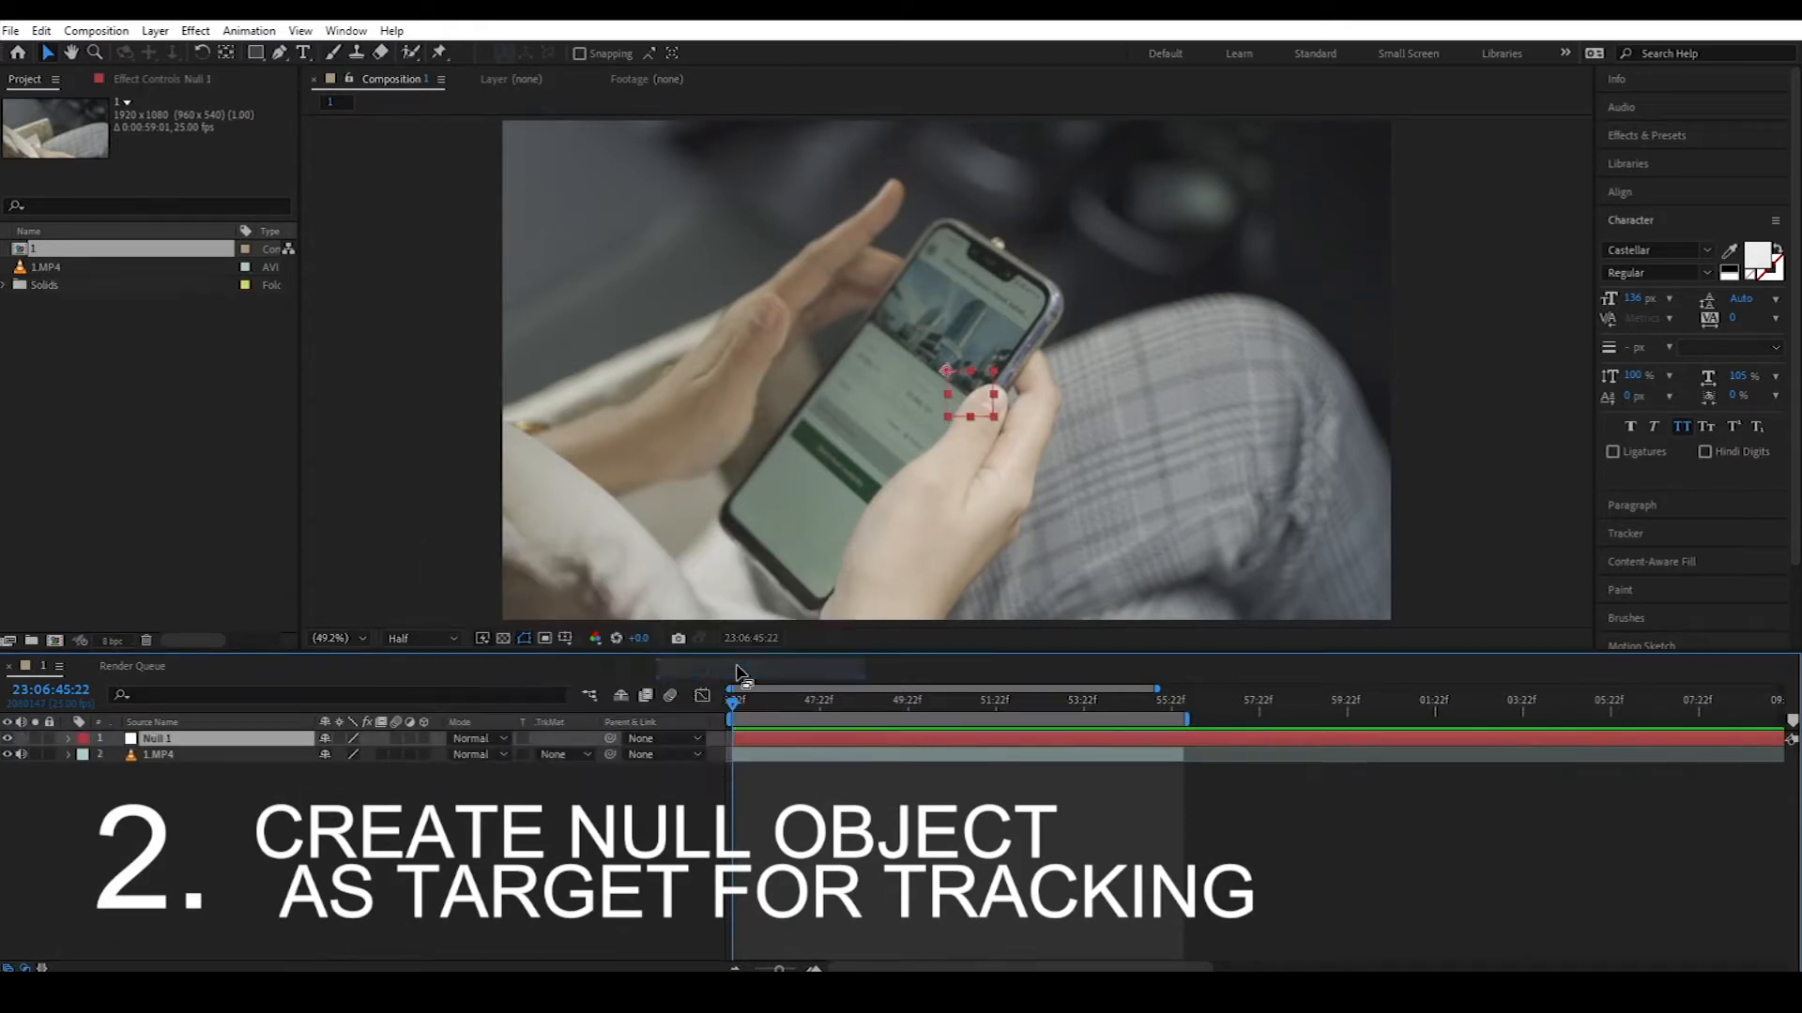
left_click(274, 770)
left_click(193, 742)
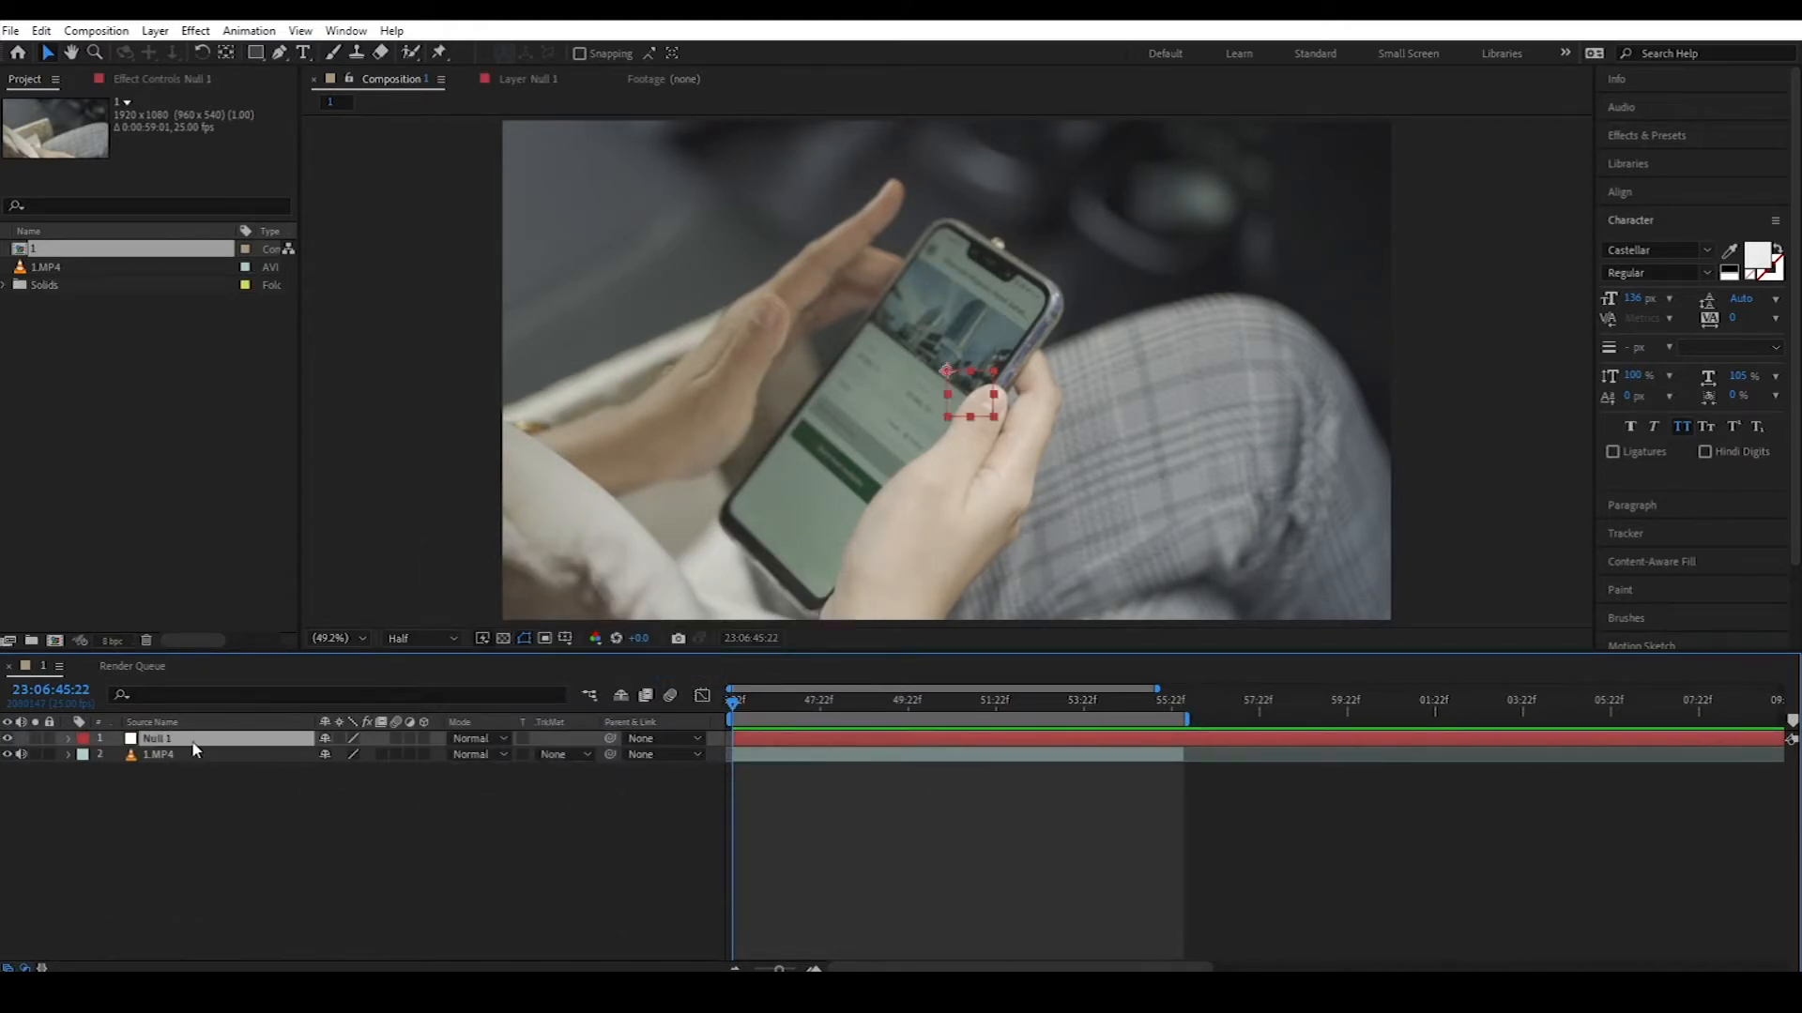
left_click(234, 803)
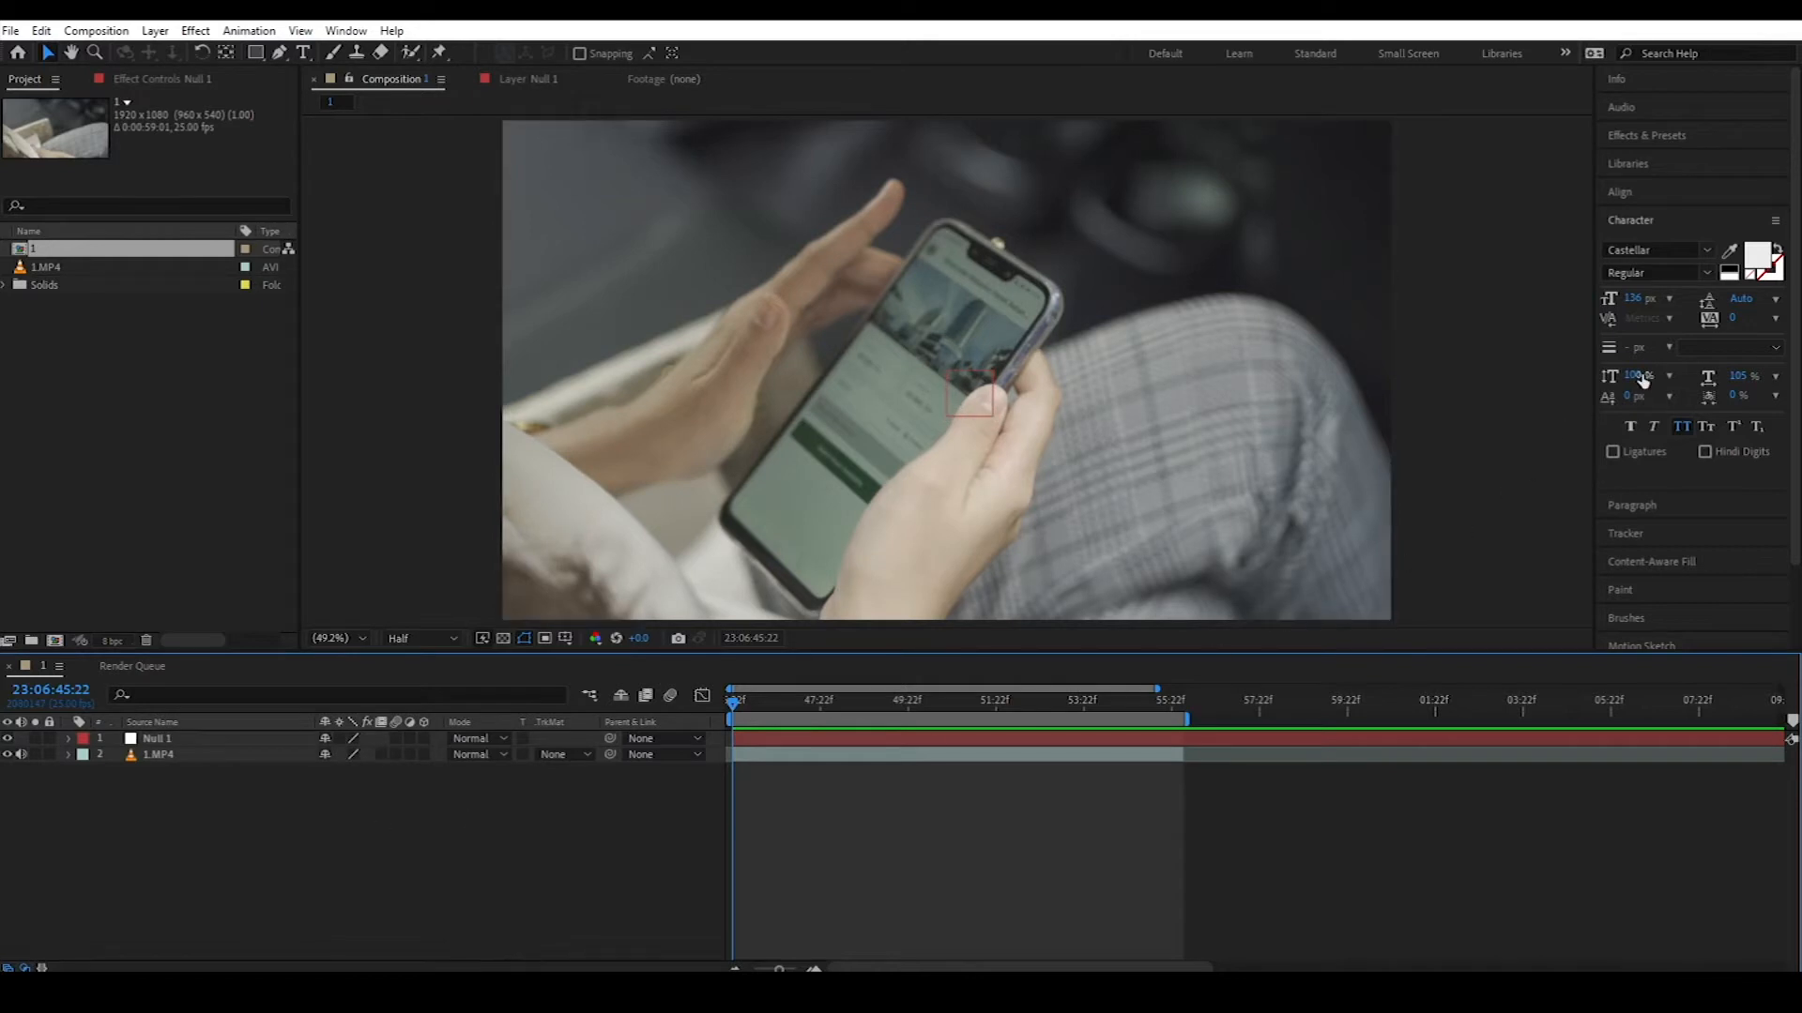
Step: Scroll through the timeline and bring up the Window menu
scroll(1795, 315, "down", 2)
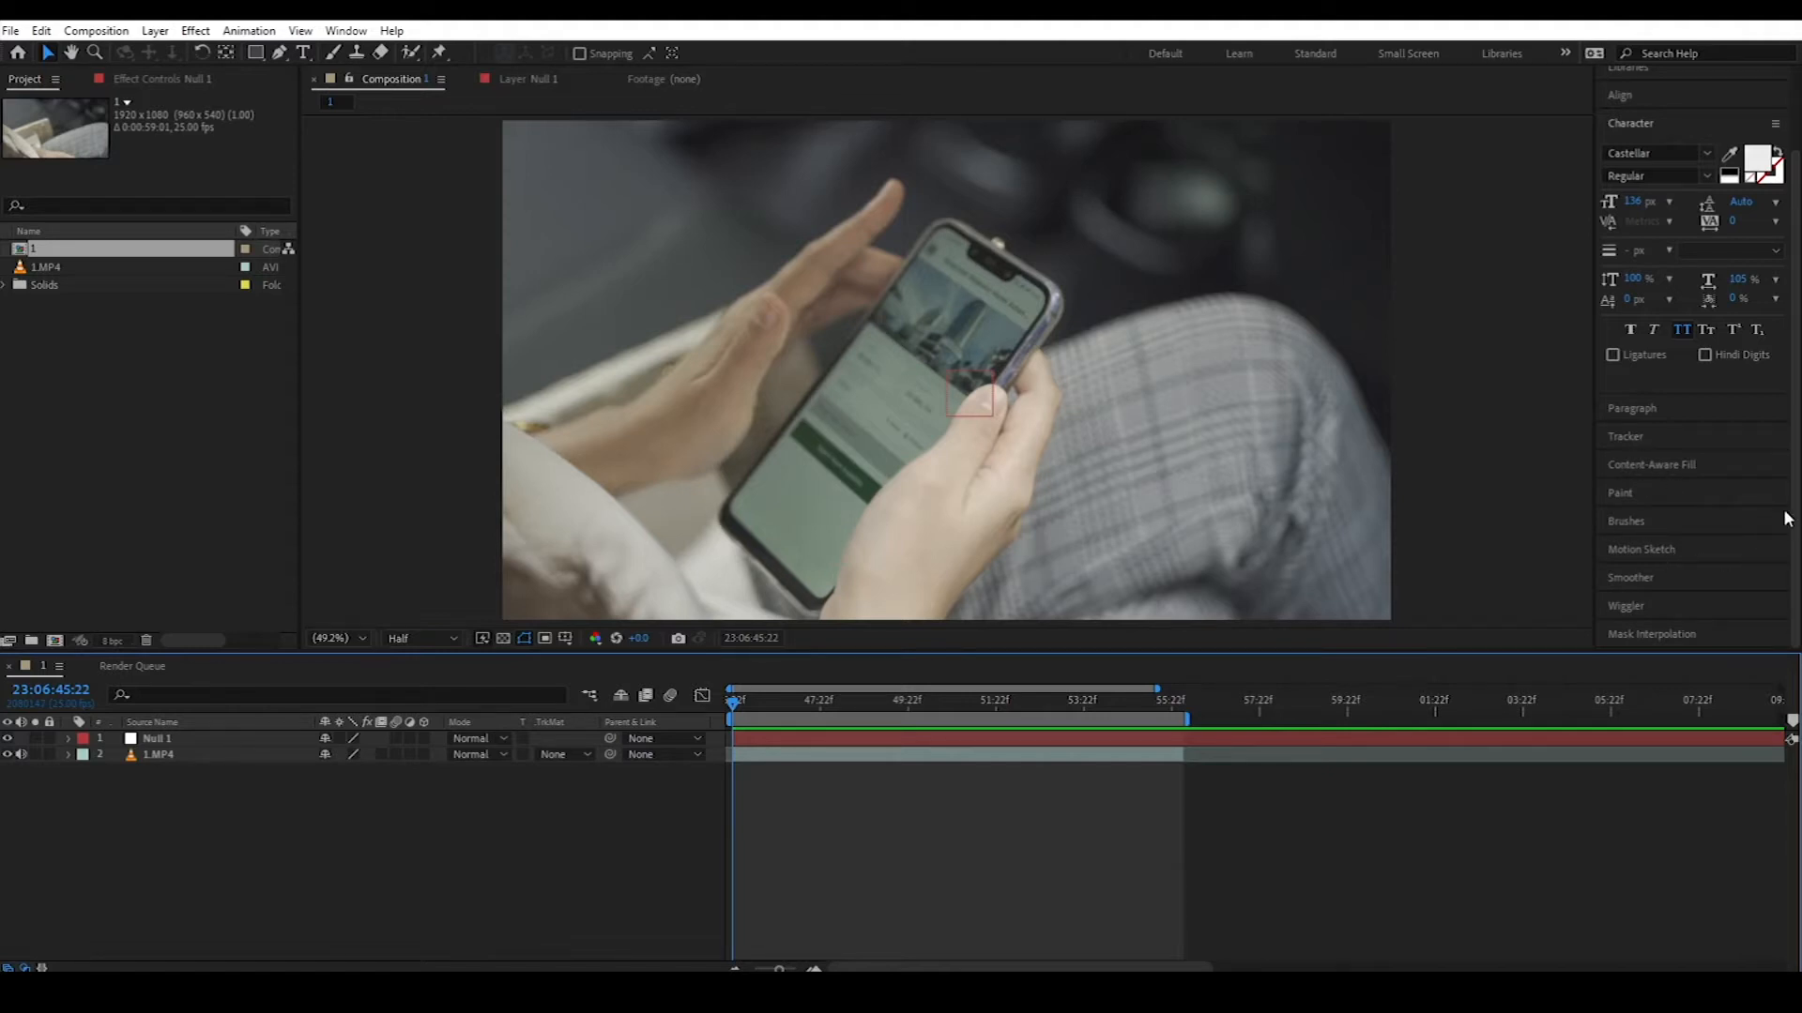
scroll(1773, 451, "up", 2)
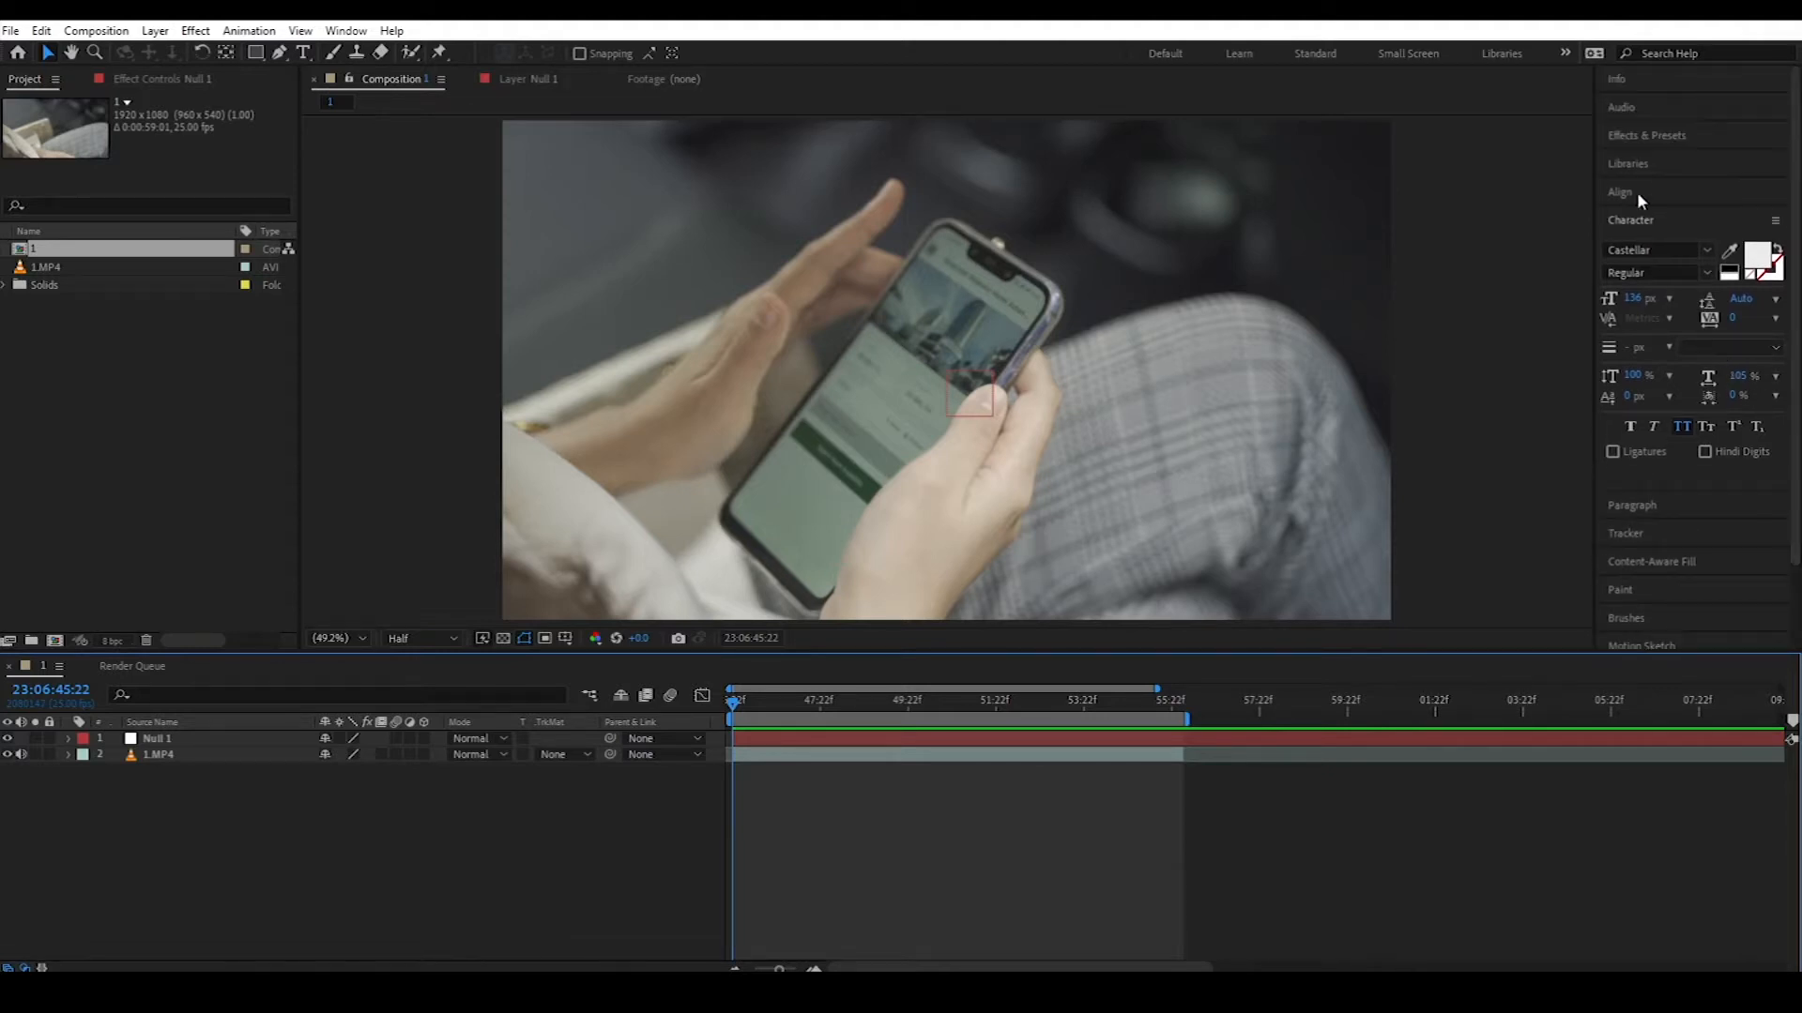
scroll(1719, 513, "down", 2)
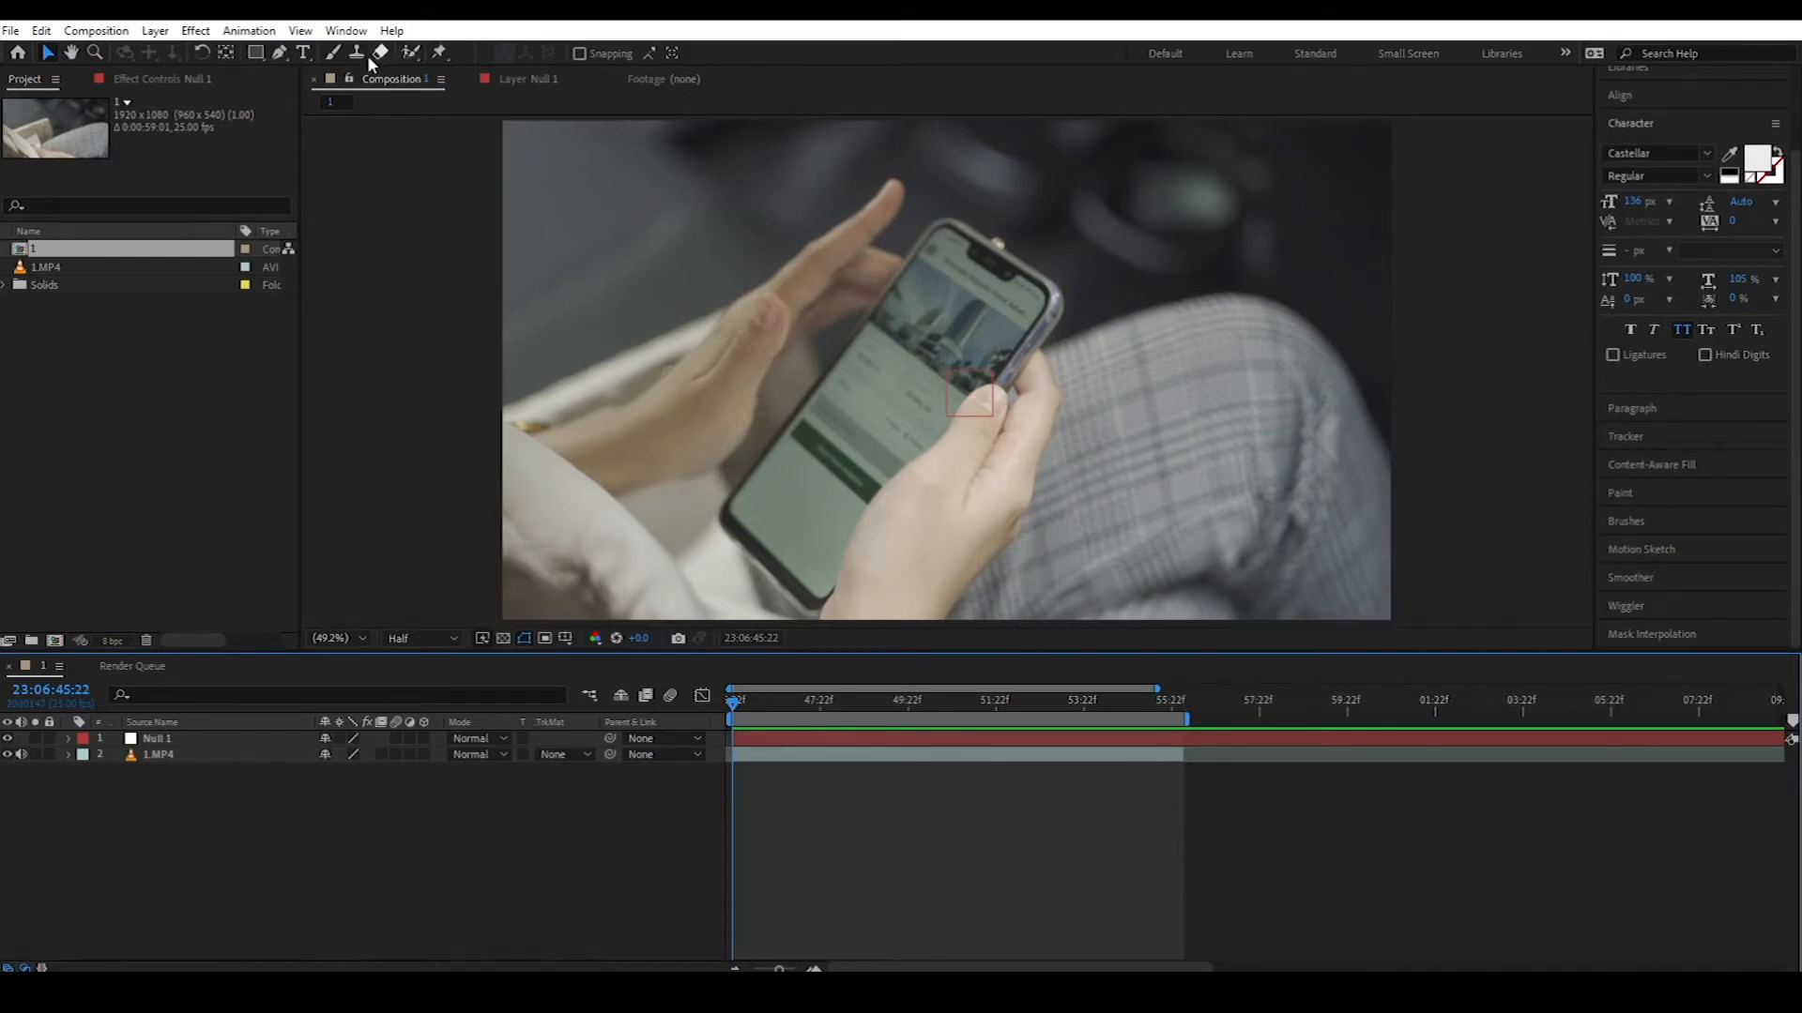
left_click(347, 30)
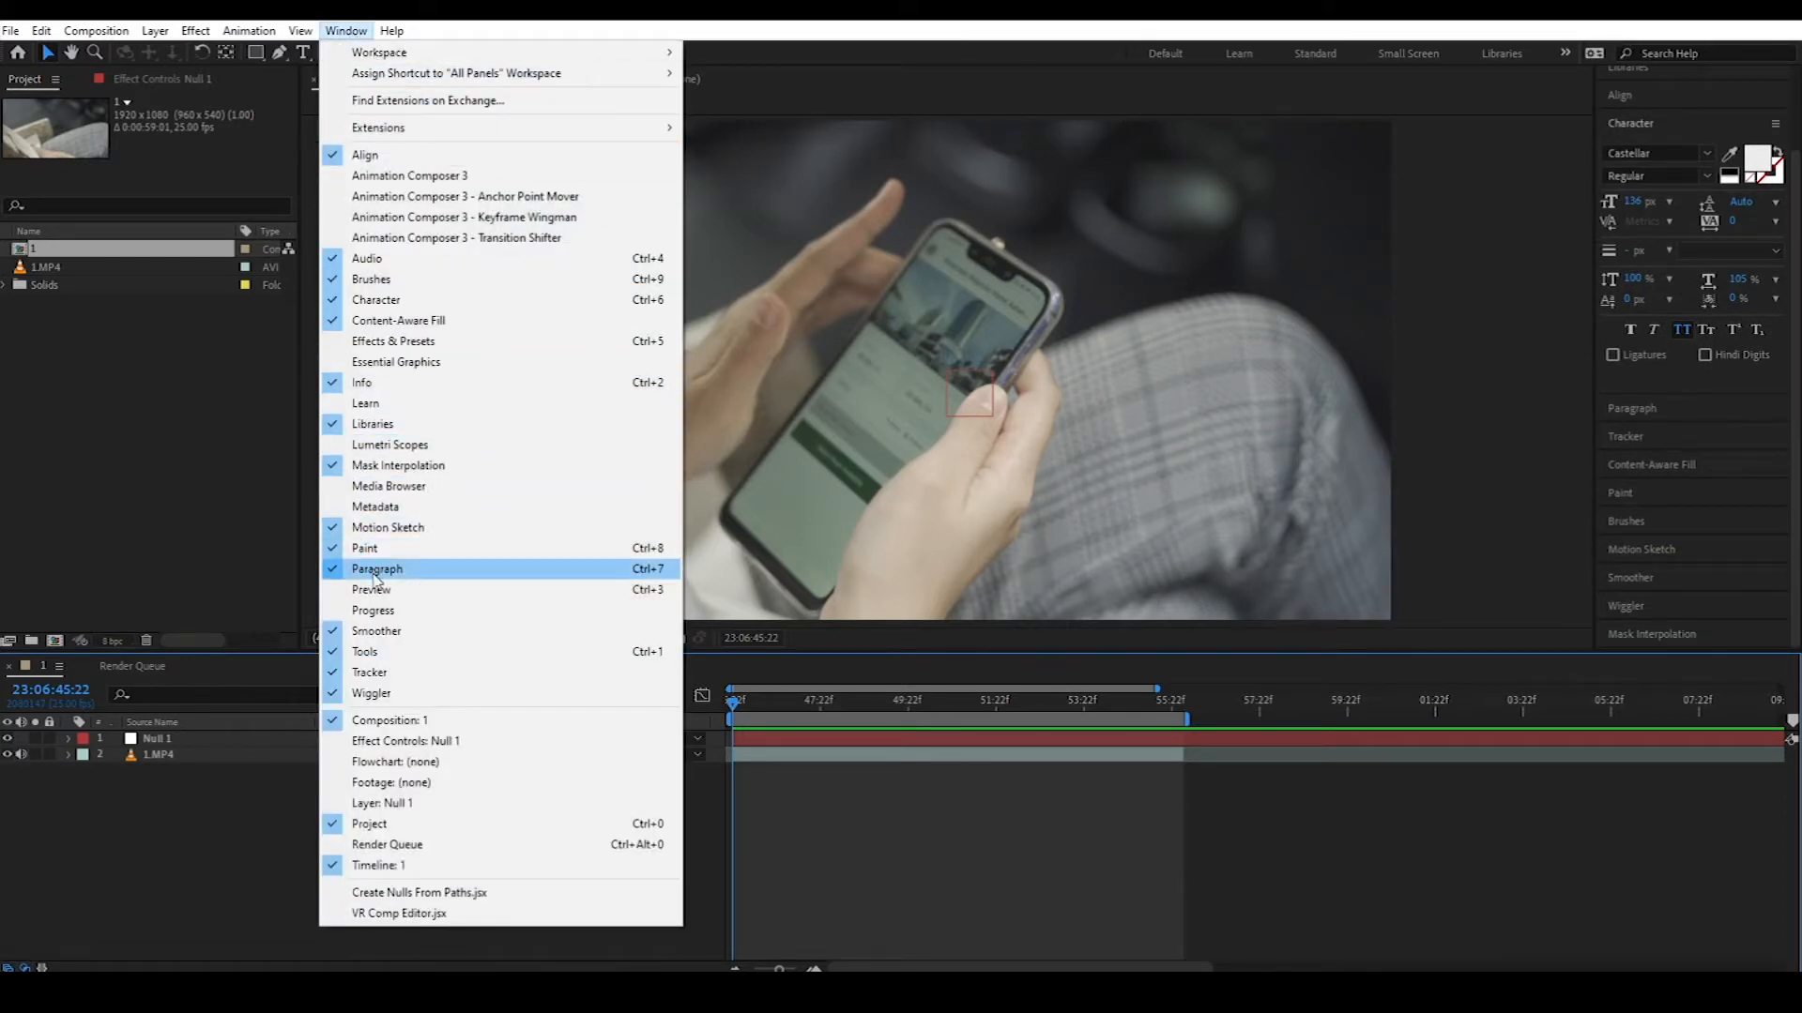
Step: Show the Tracker panel and cut Null 1 so it ends where the phone shot ends
left_click(420, 683)
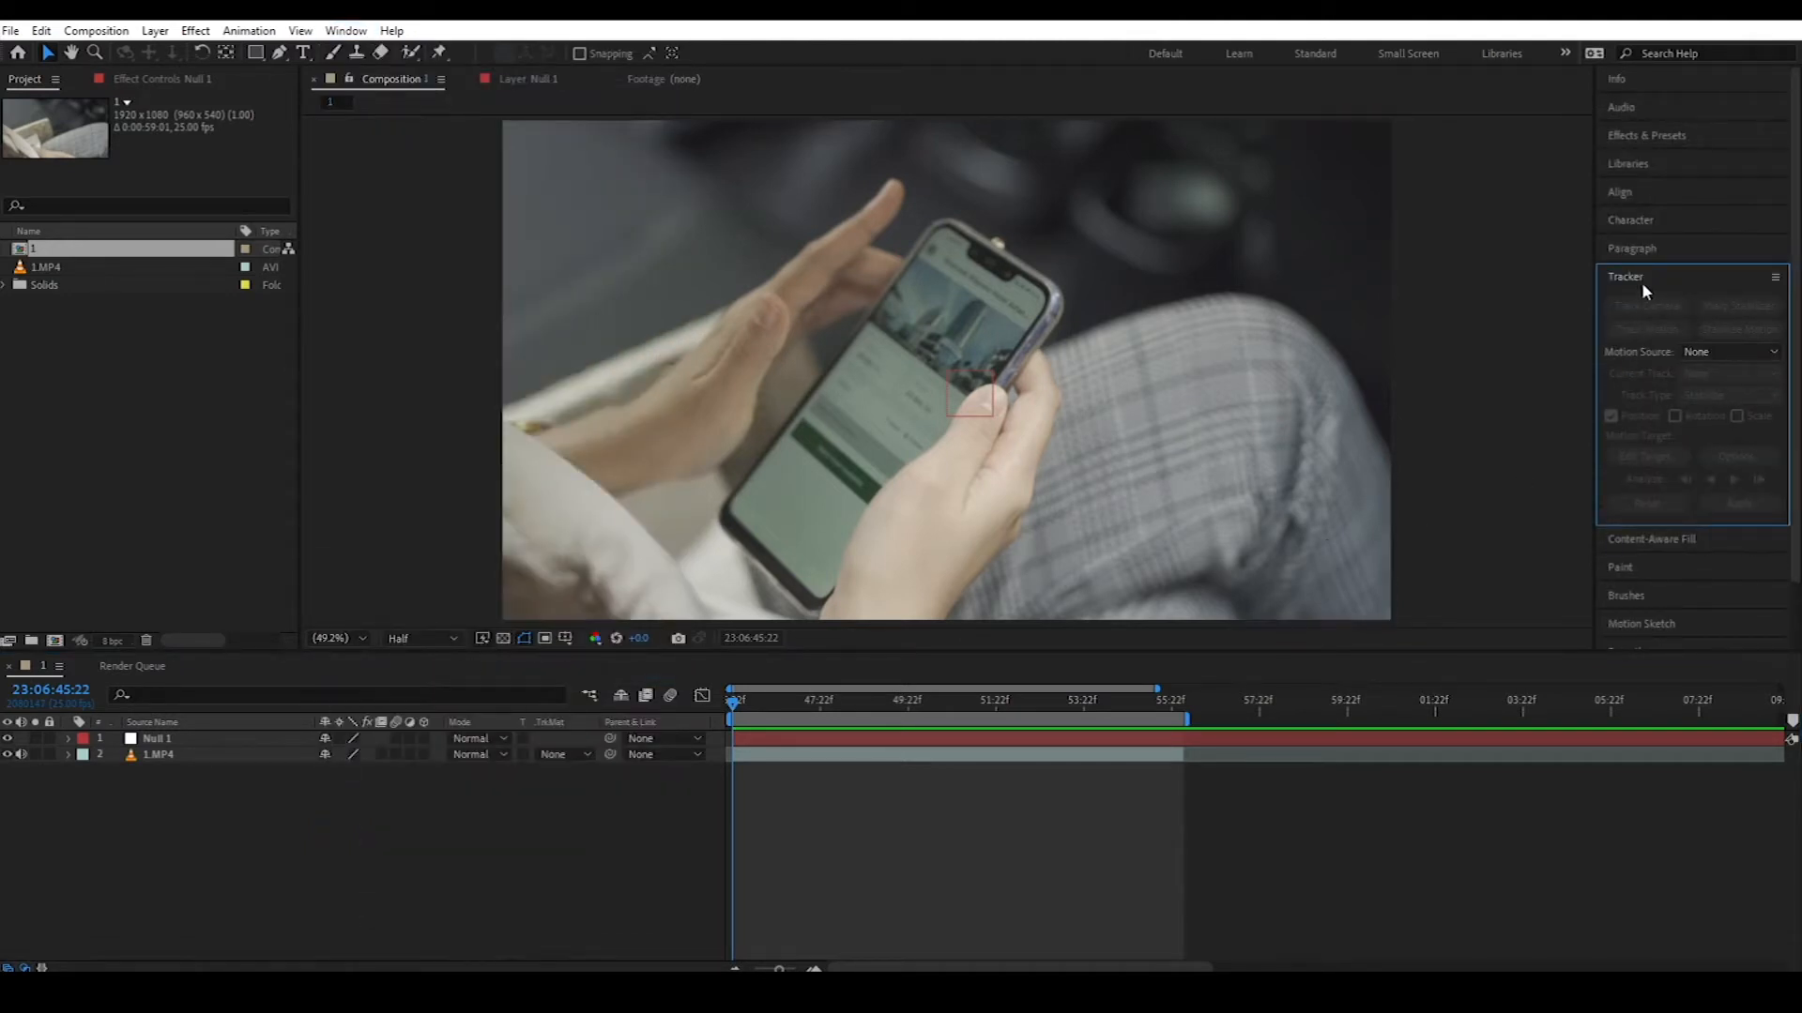
left_click(811, 757)
left_click_drag(1105, 706, 1184, 705)
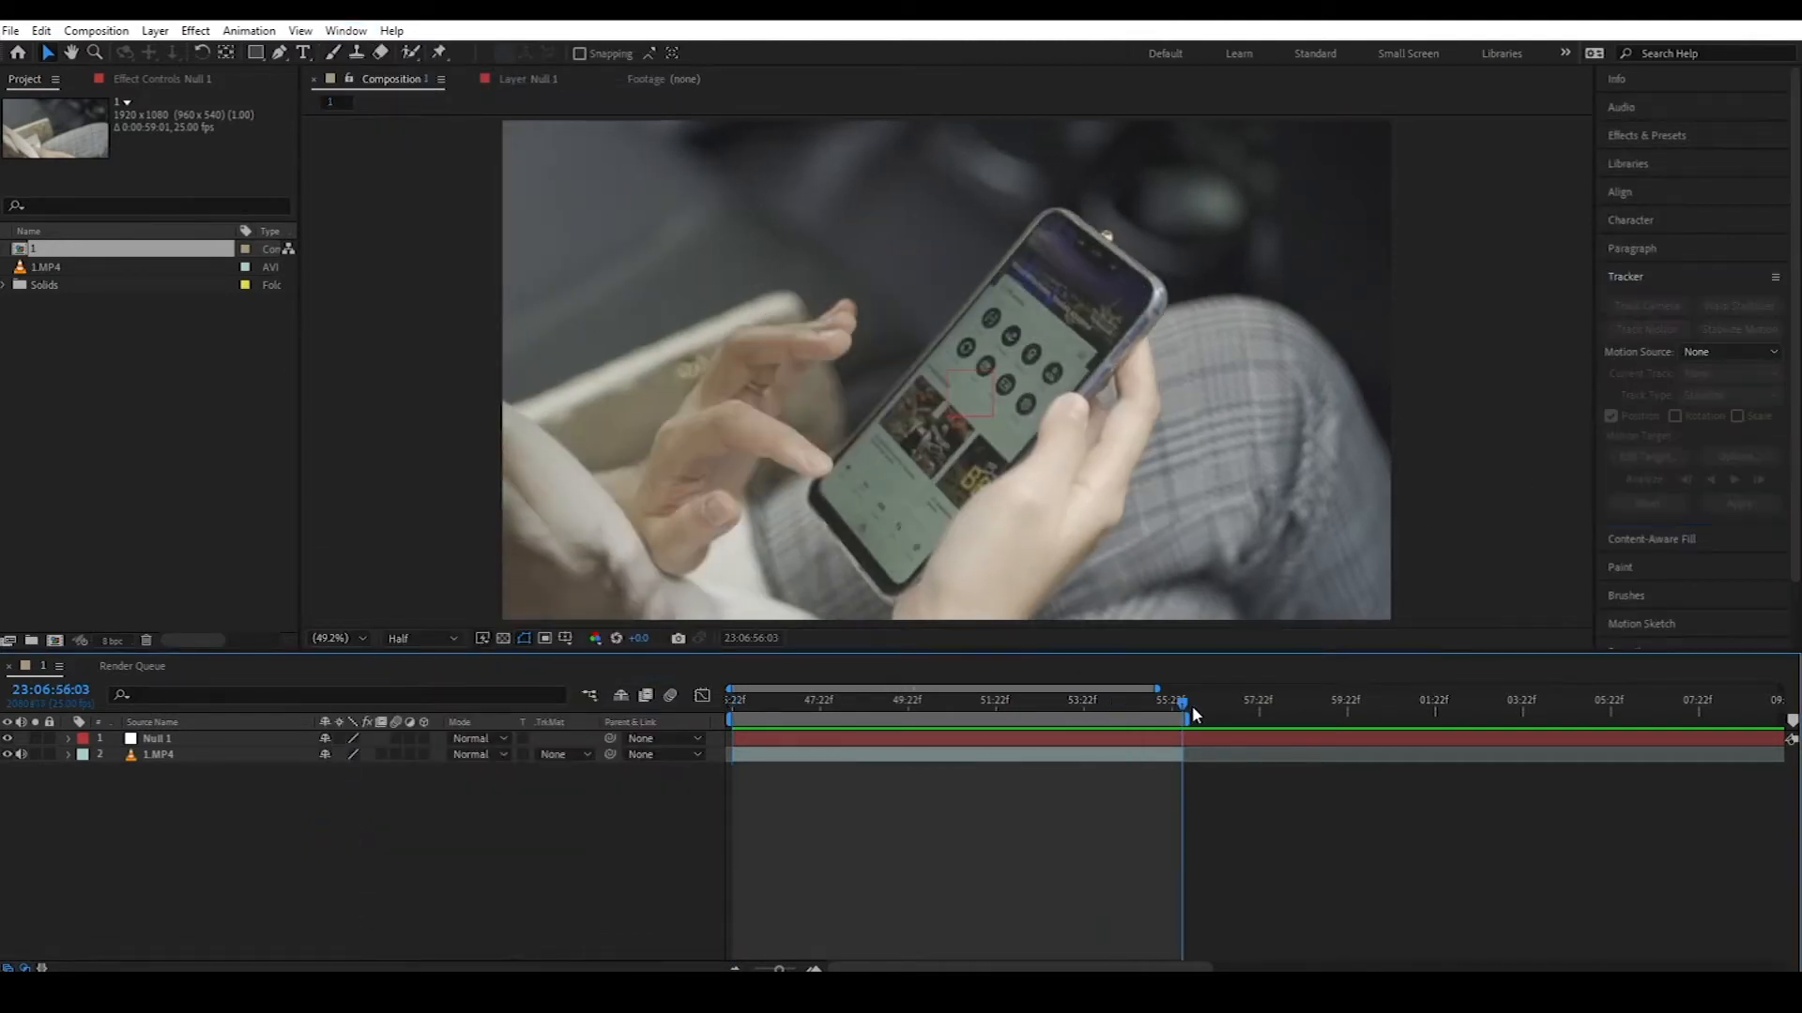
left_click(1237, 737)
key("ctrl+shift+d")
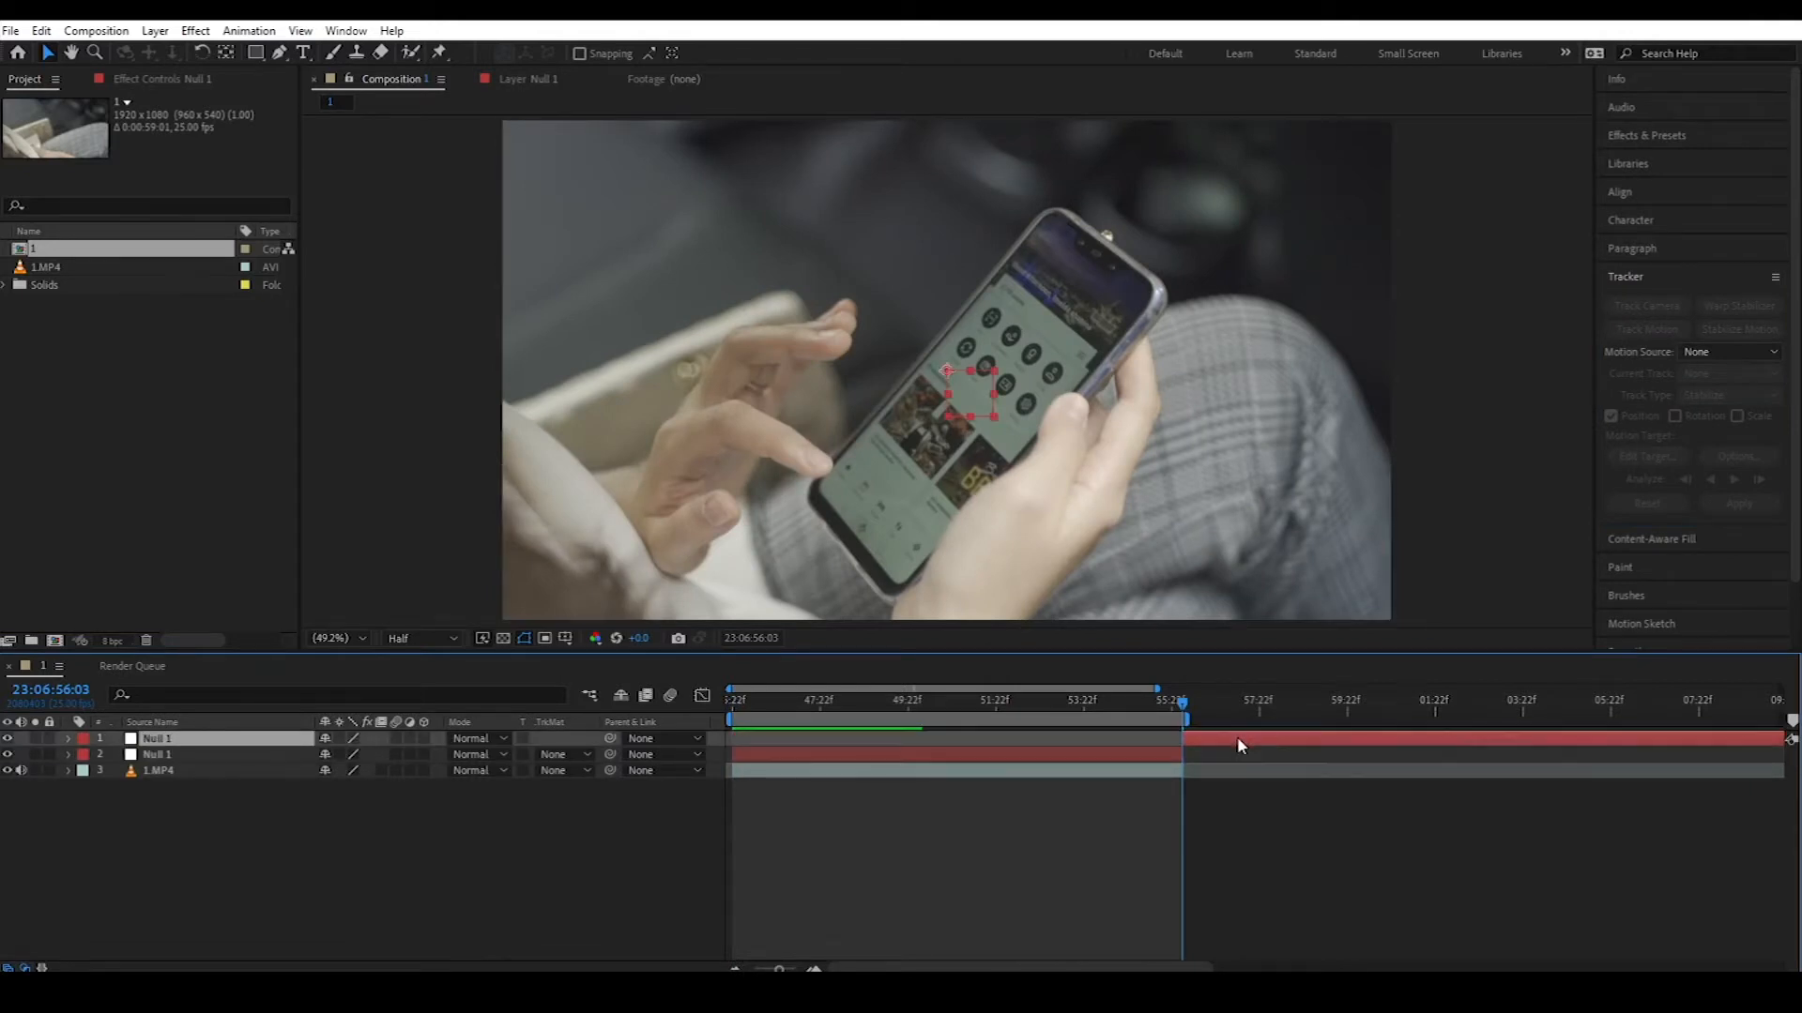
key("Delete")
left_click(942, 706)
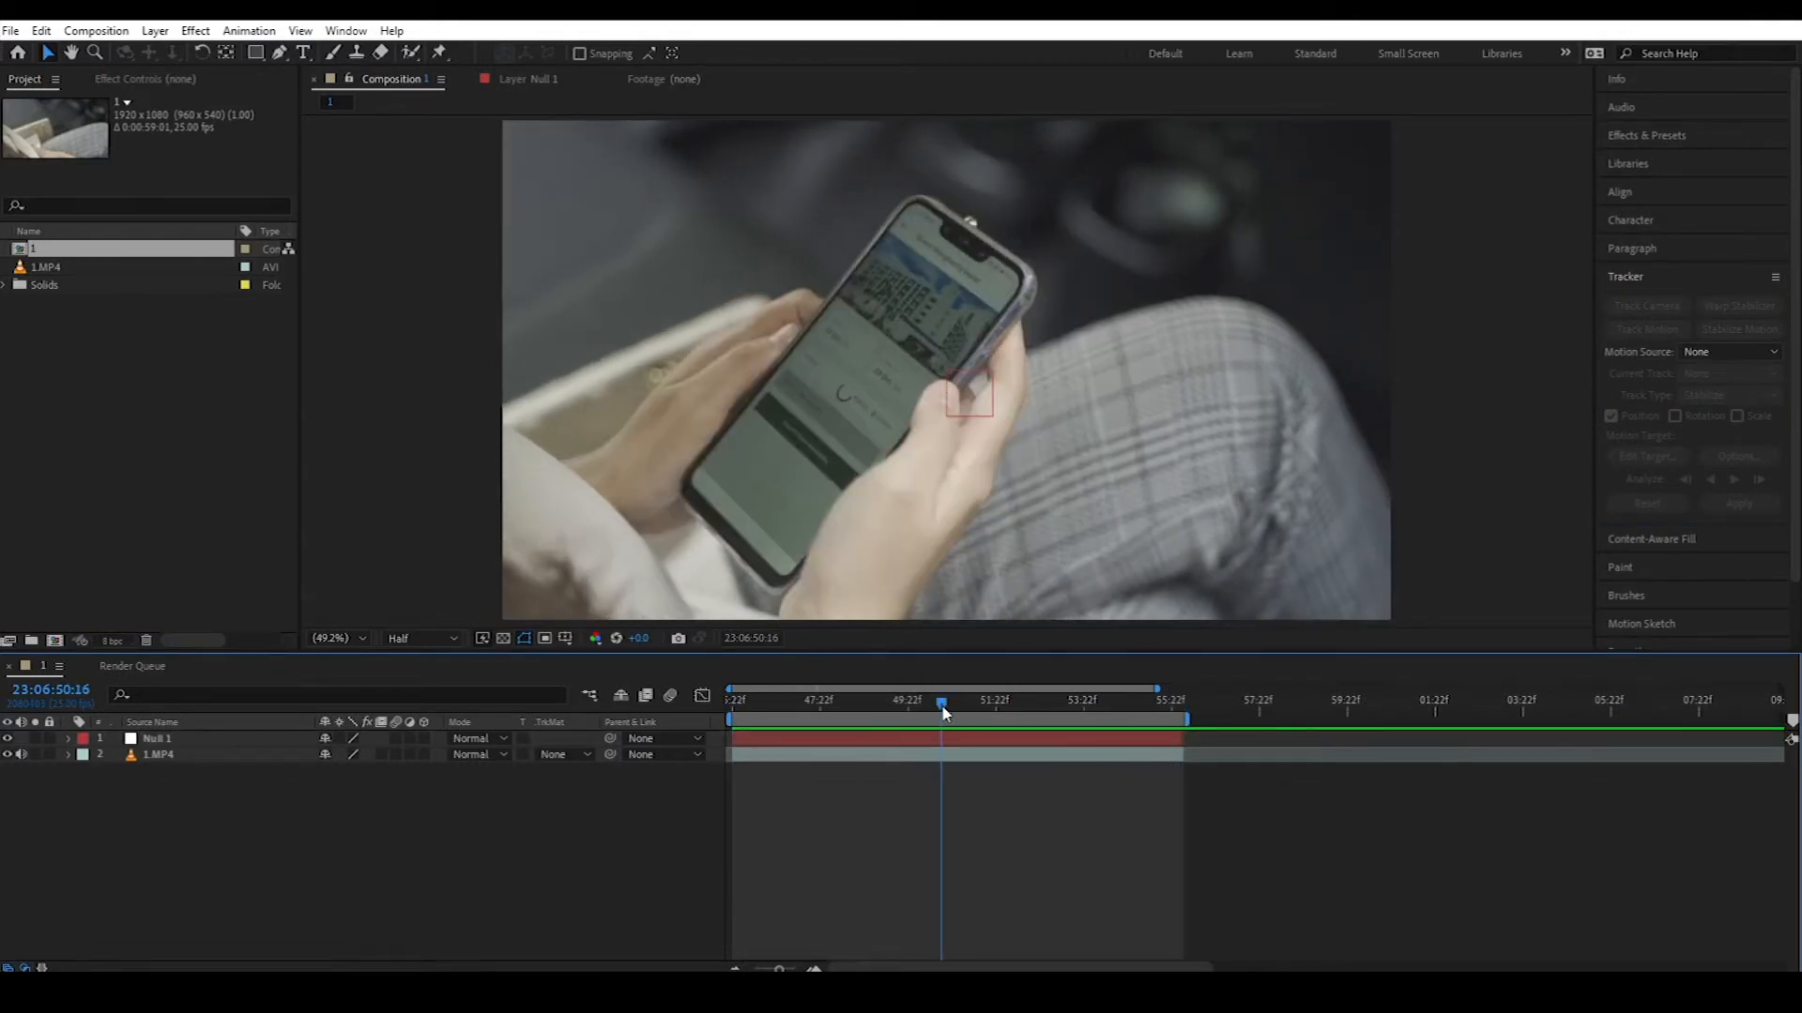
Step: Start a Track Motion on 1.MP4 with Rotation unchecked and Null 1 as the motion target
left_click(957, 756)
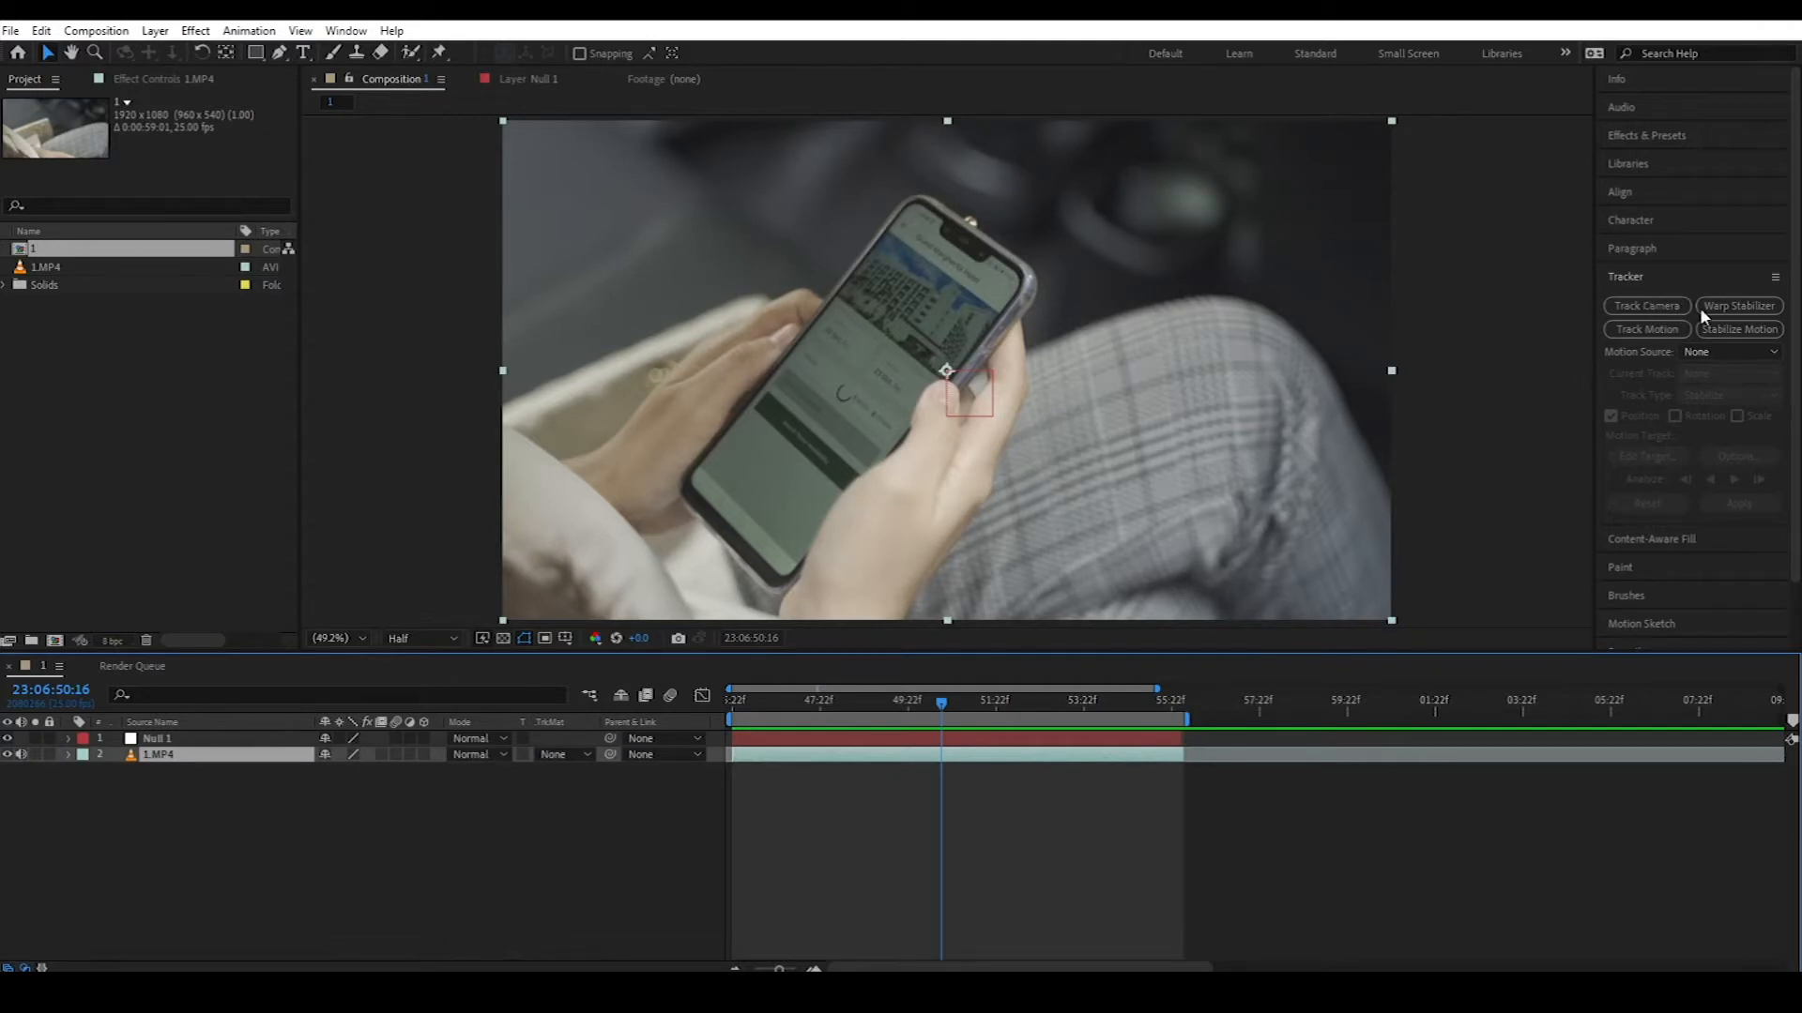
left_click(1648, 330)
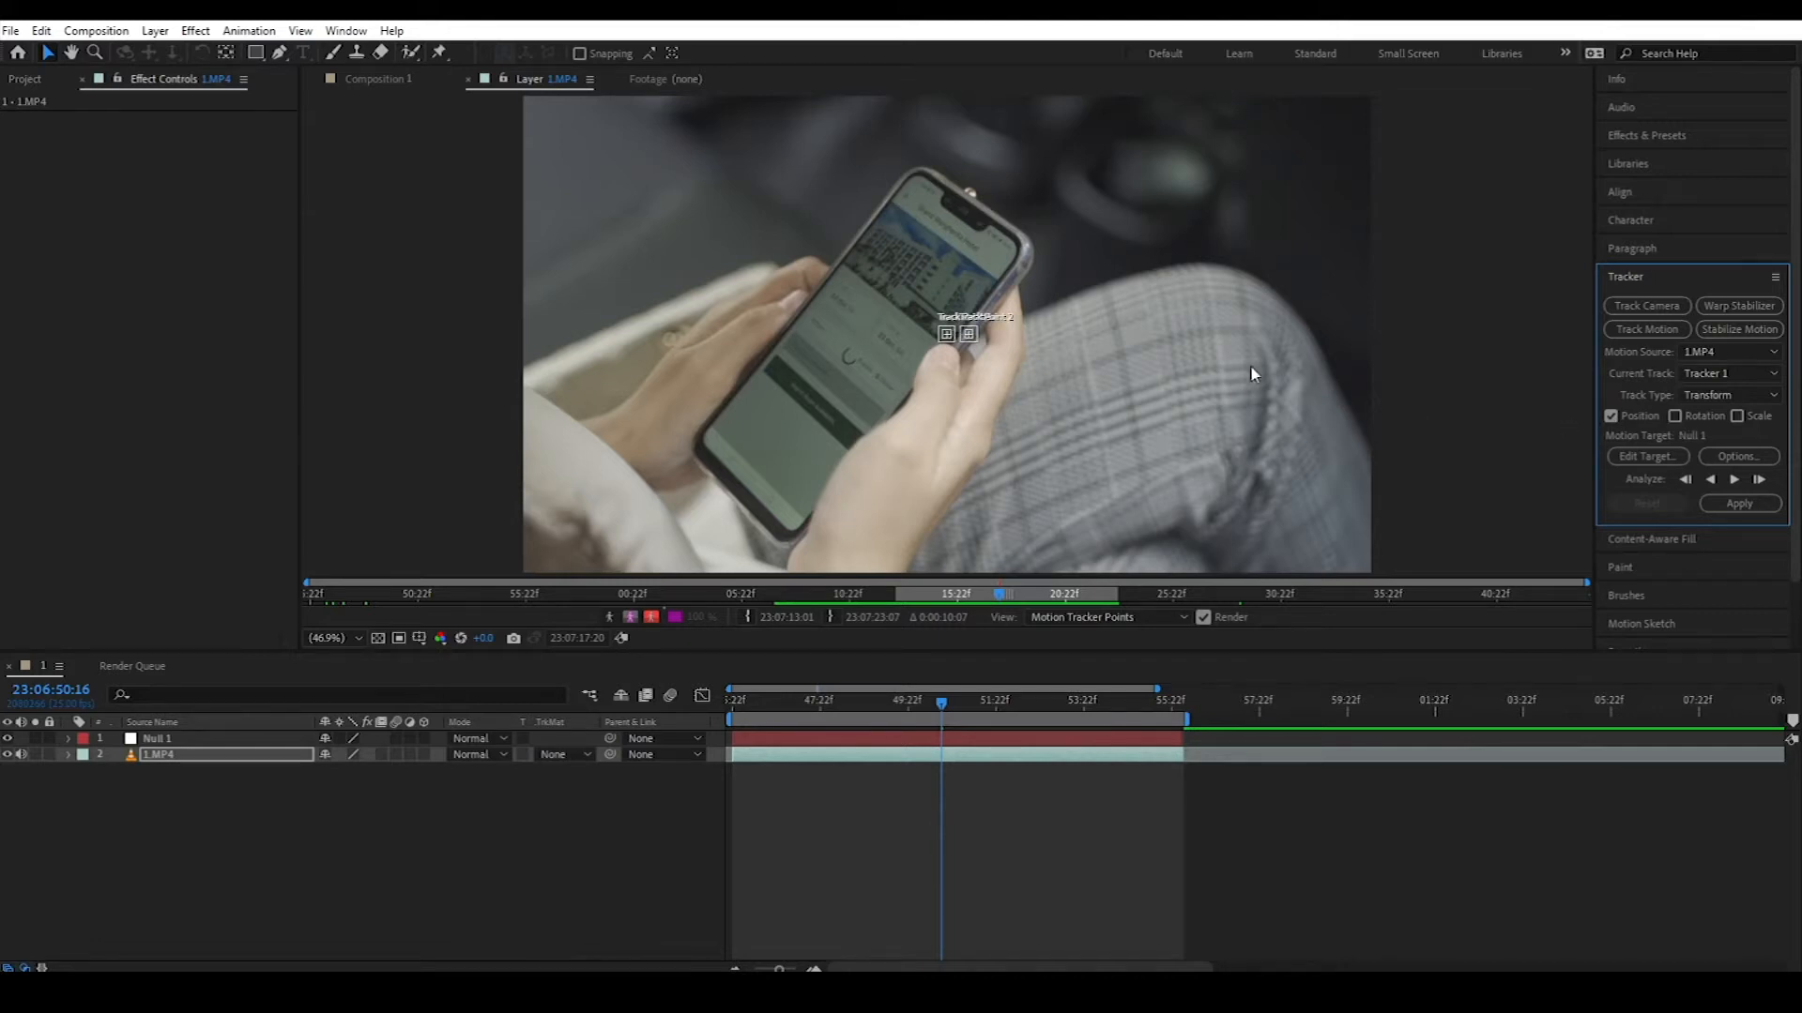
scroll(948, 334, "up", 4)
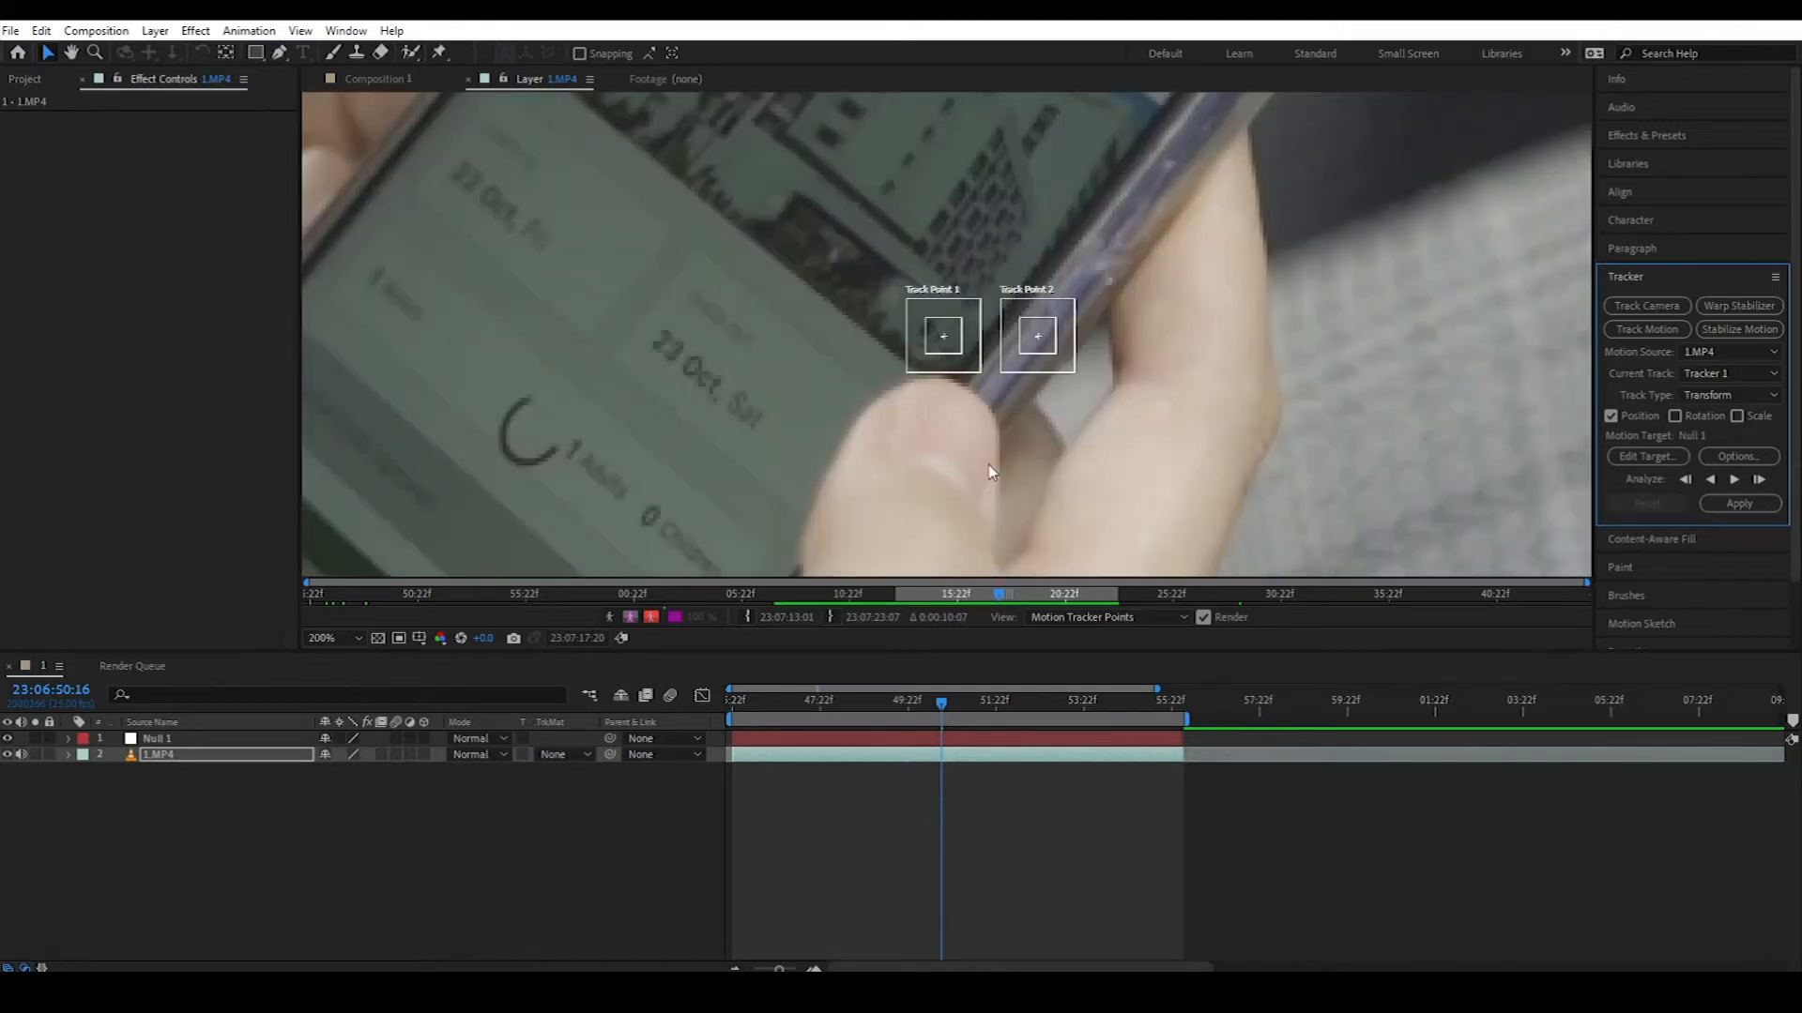
left_click(1675, 416)
scroll(1054, 350, "down", 2)
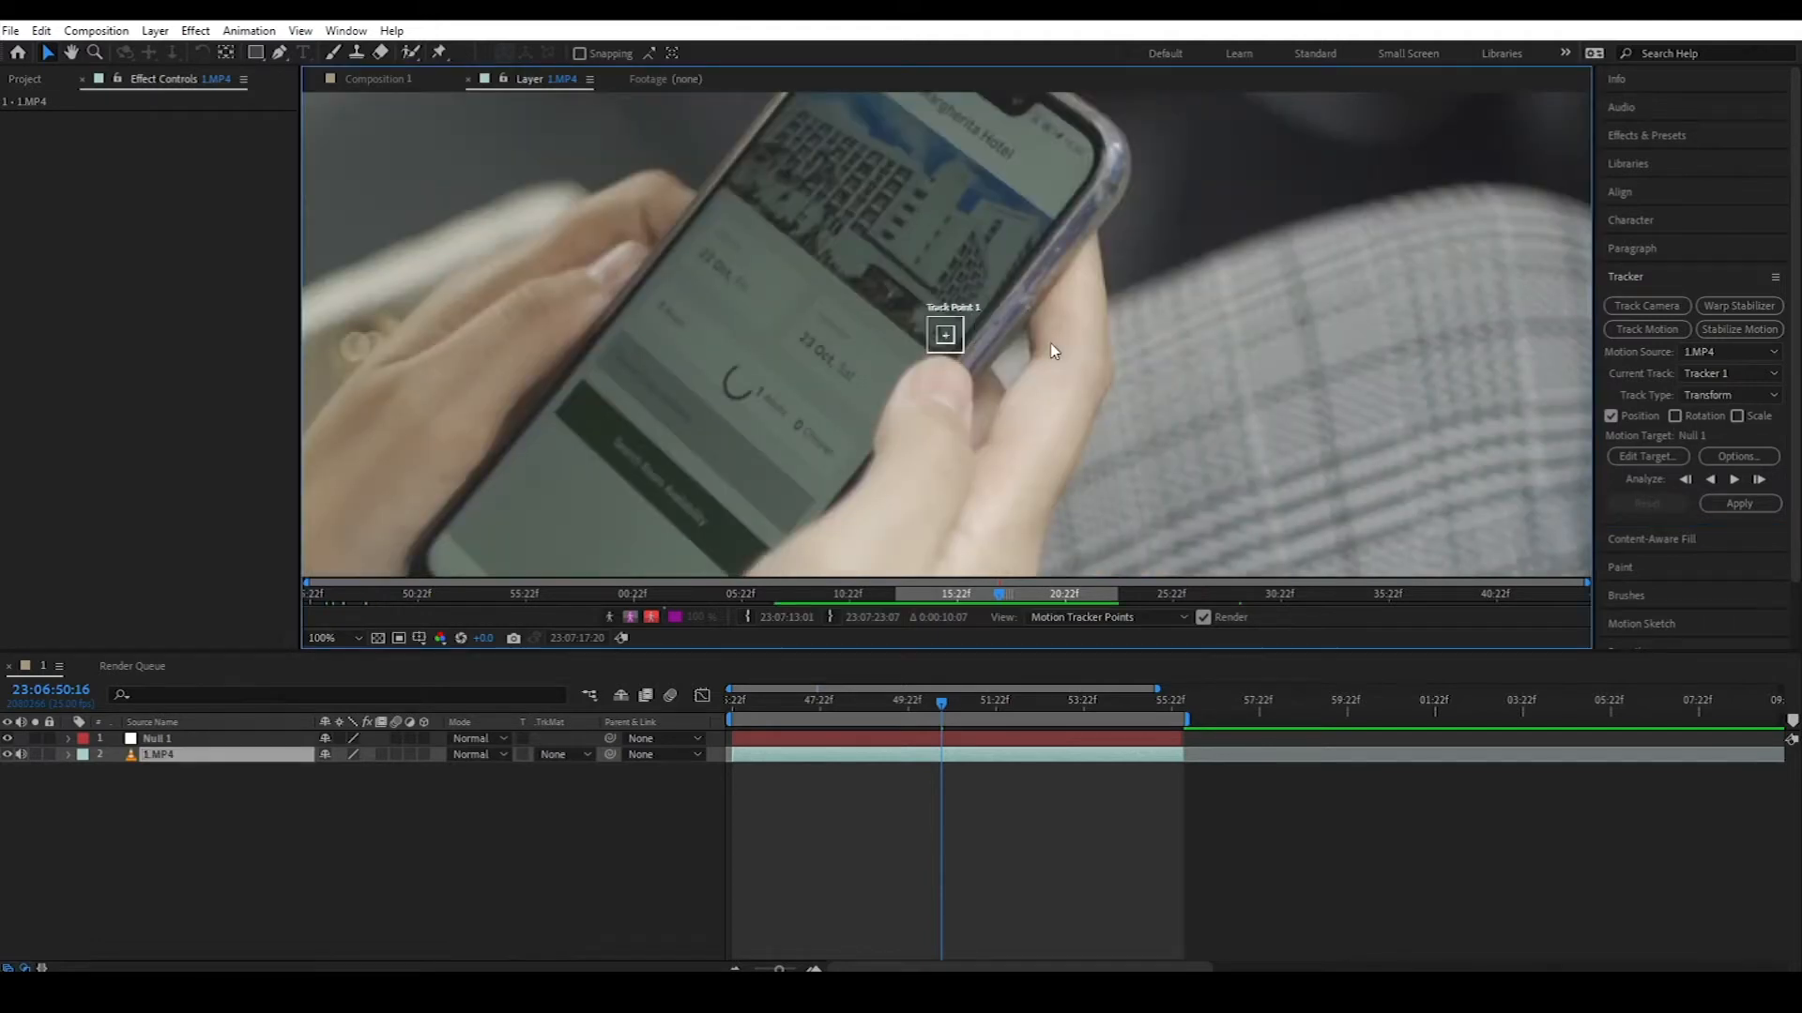
left_click(1648, 457)
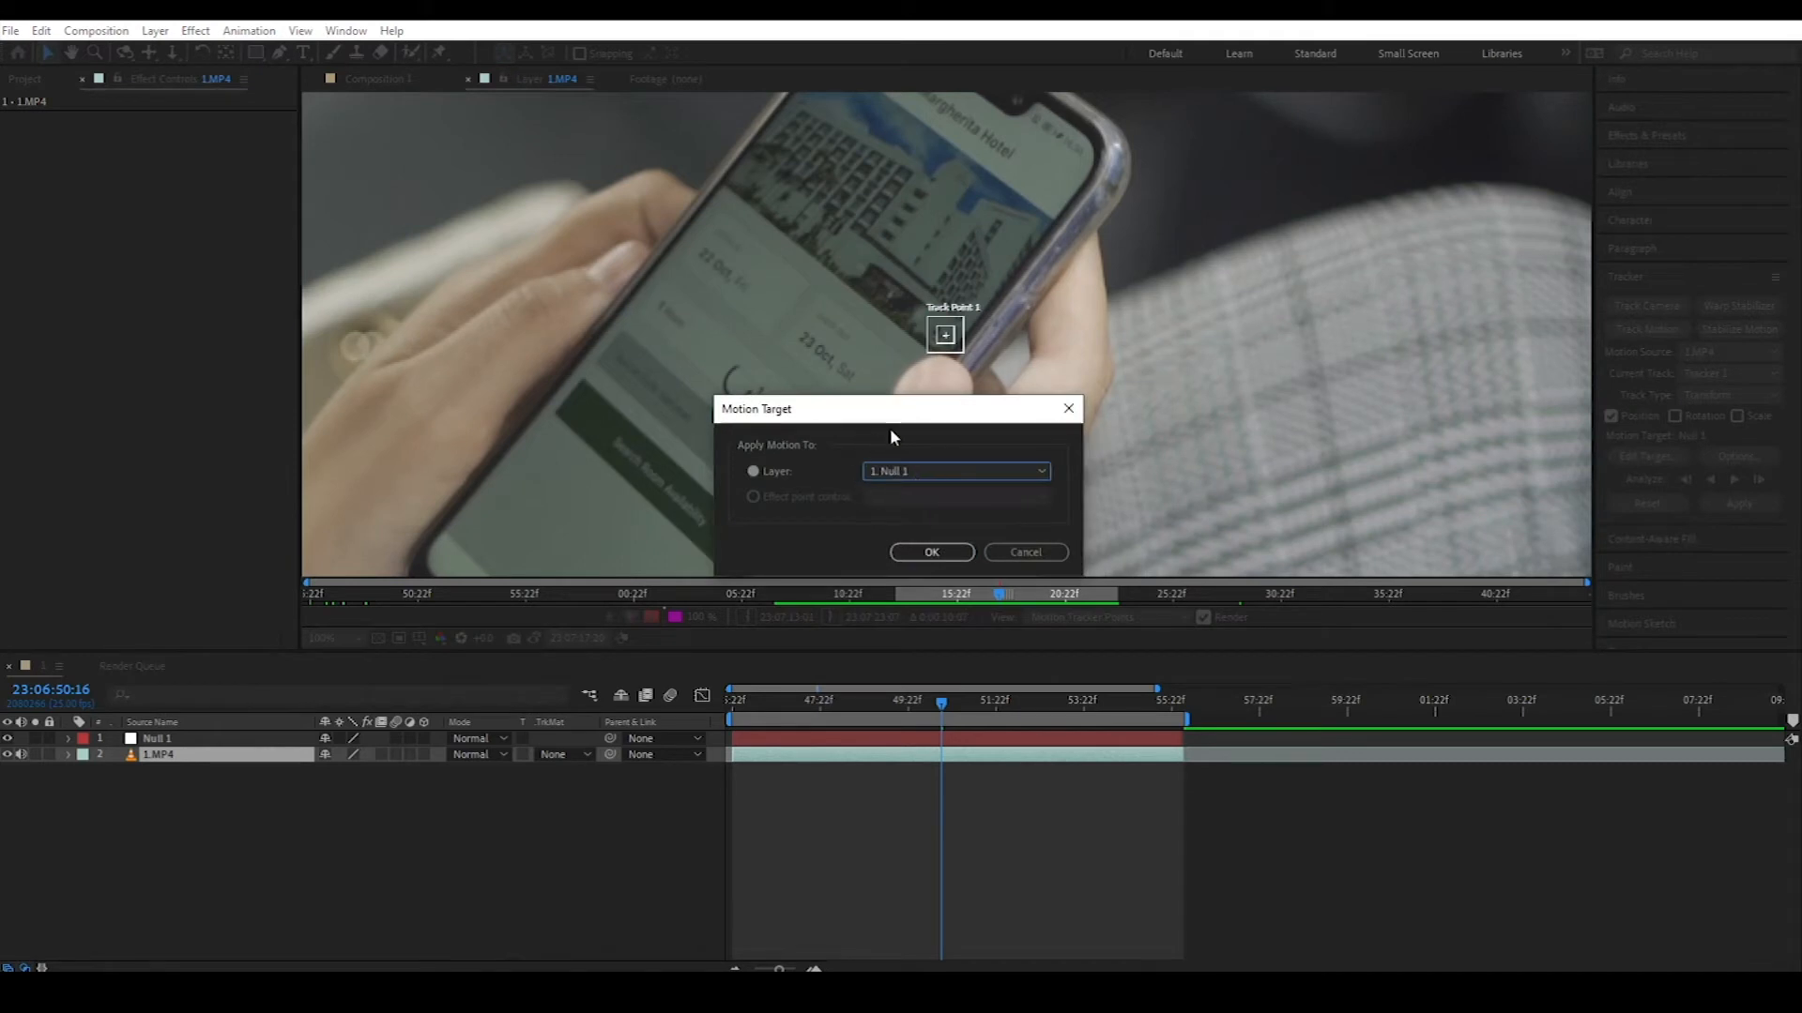
left_click(924, 548)
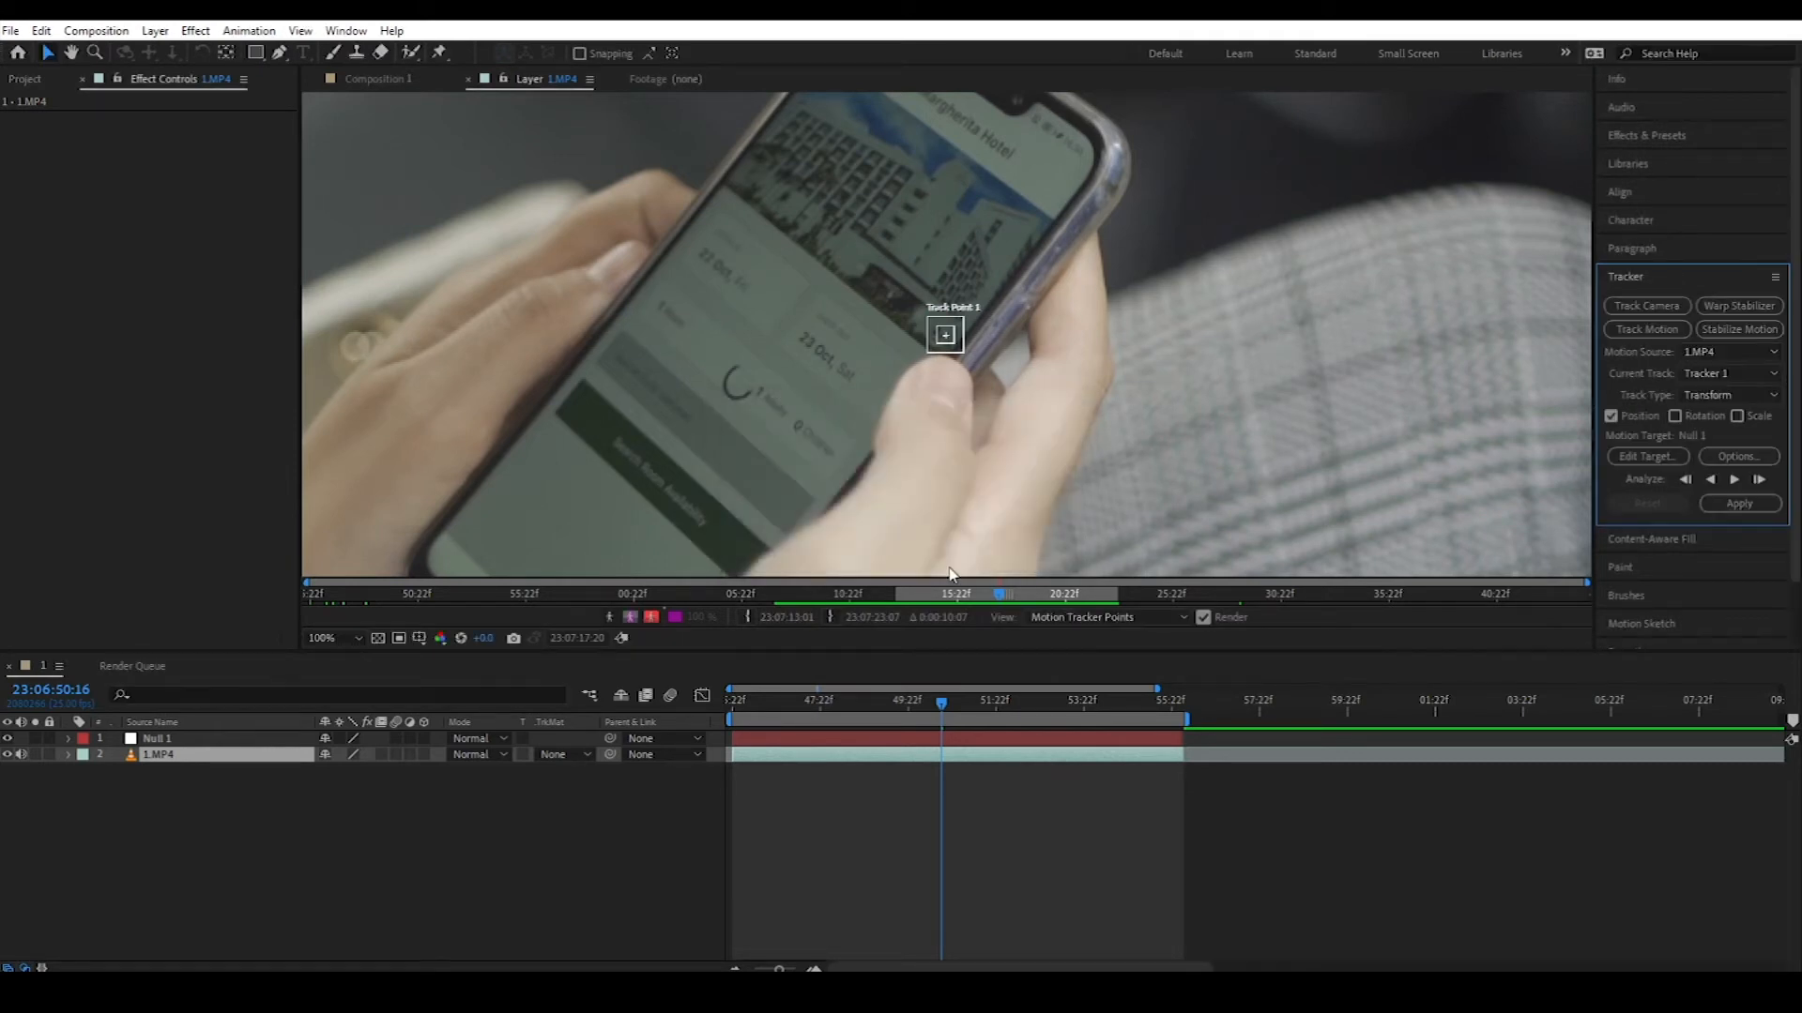
Step: Move Track Point 1 onto the phone's front notch, tighten its feature and search boxes, and fit the view
left_click(968, 364)
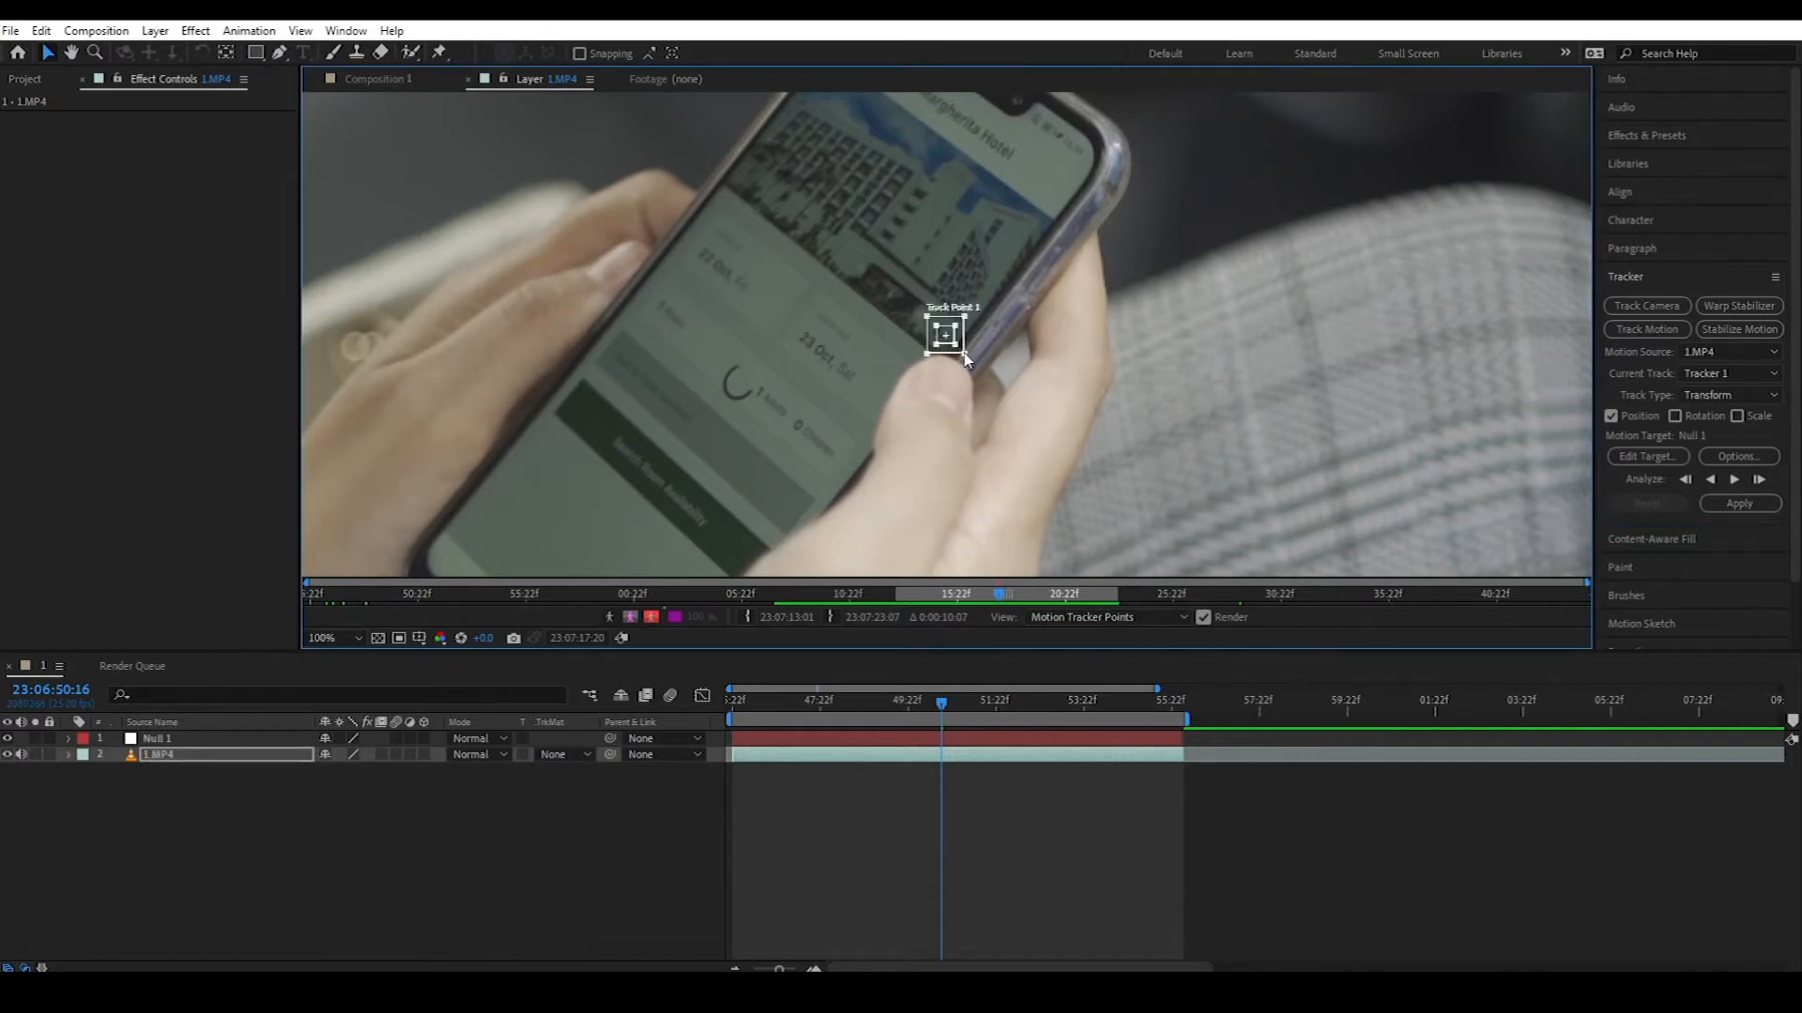
left_click_drag(967, 360, 1036, 413)
left_click_drag(957, 348, 1007, 397)
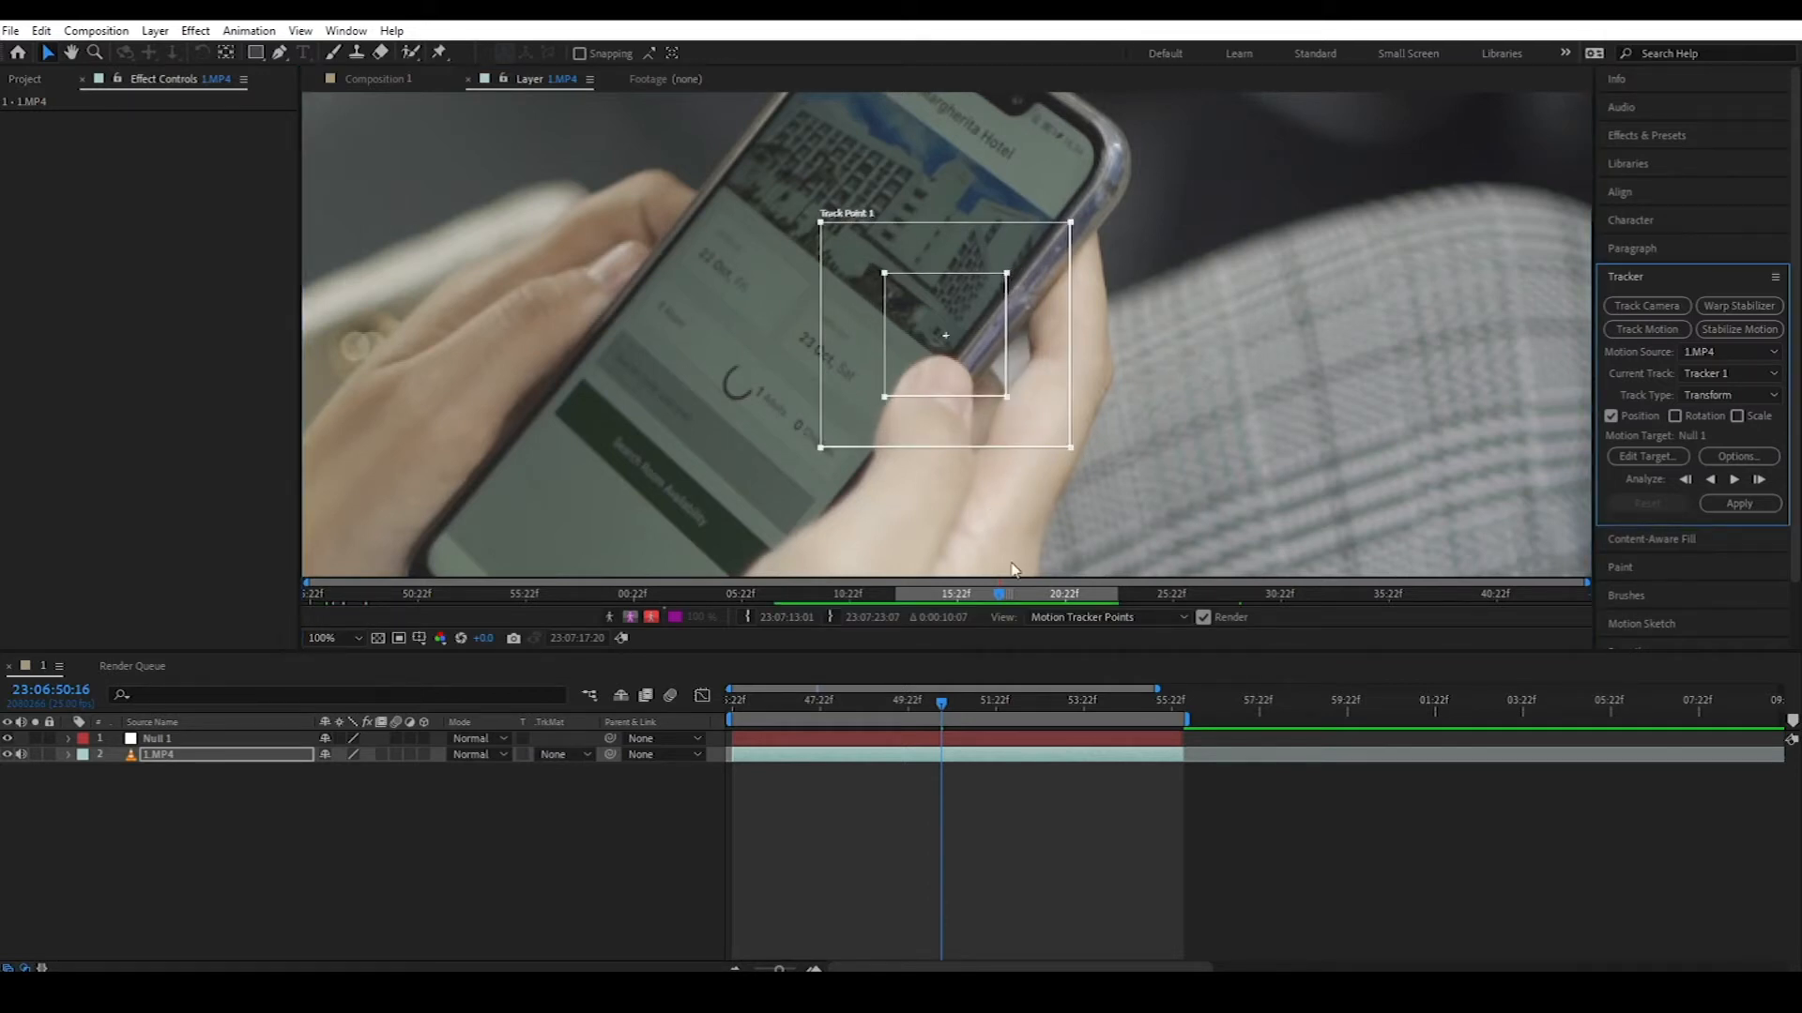
left_click_drag(1107, 392, 1119, 521)
left_click_drag(971, 496, 1081, 289)
left_click_drag(1195, 382, 1167, 356)
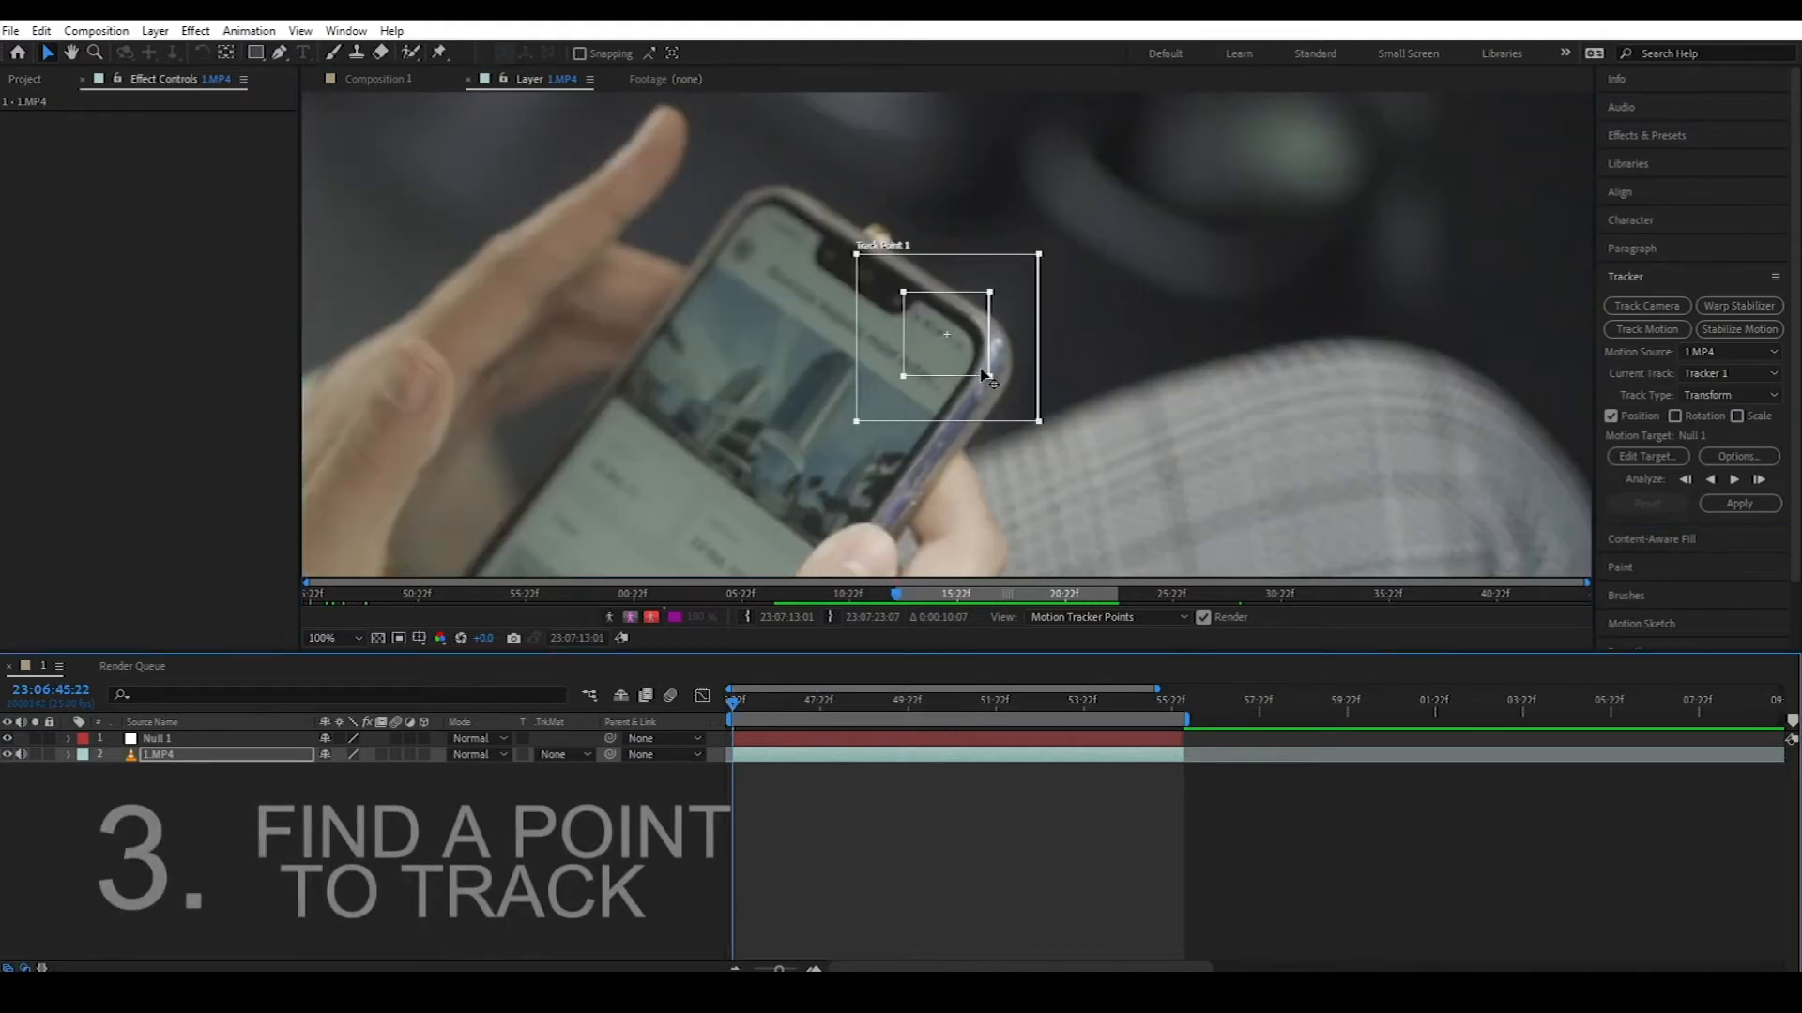
left_click_drag(949, 340, 921, 274)
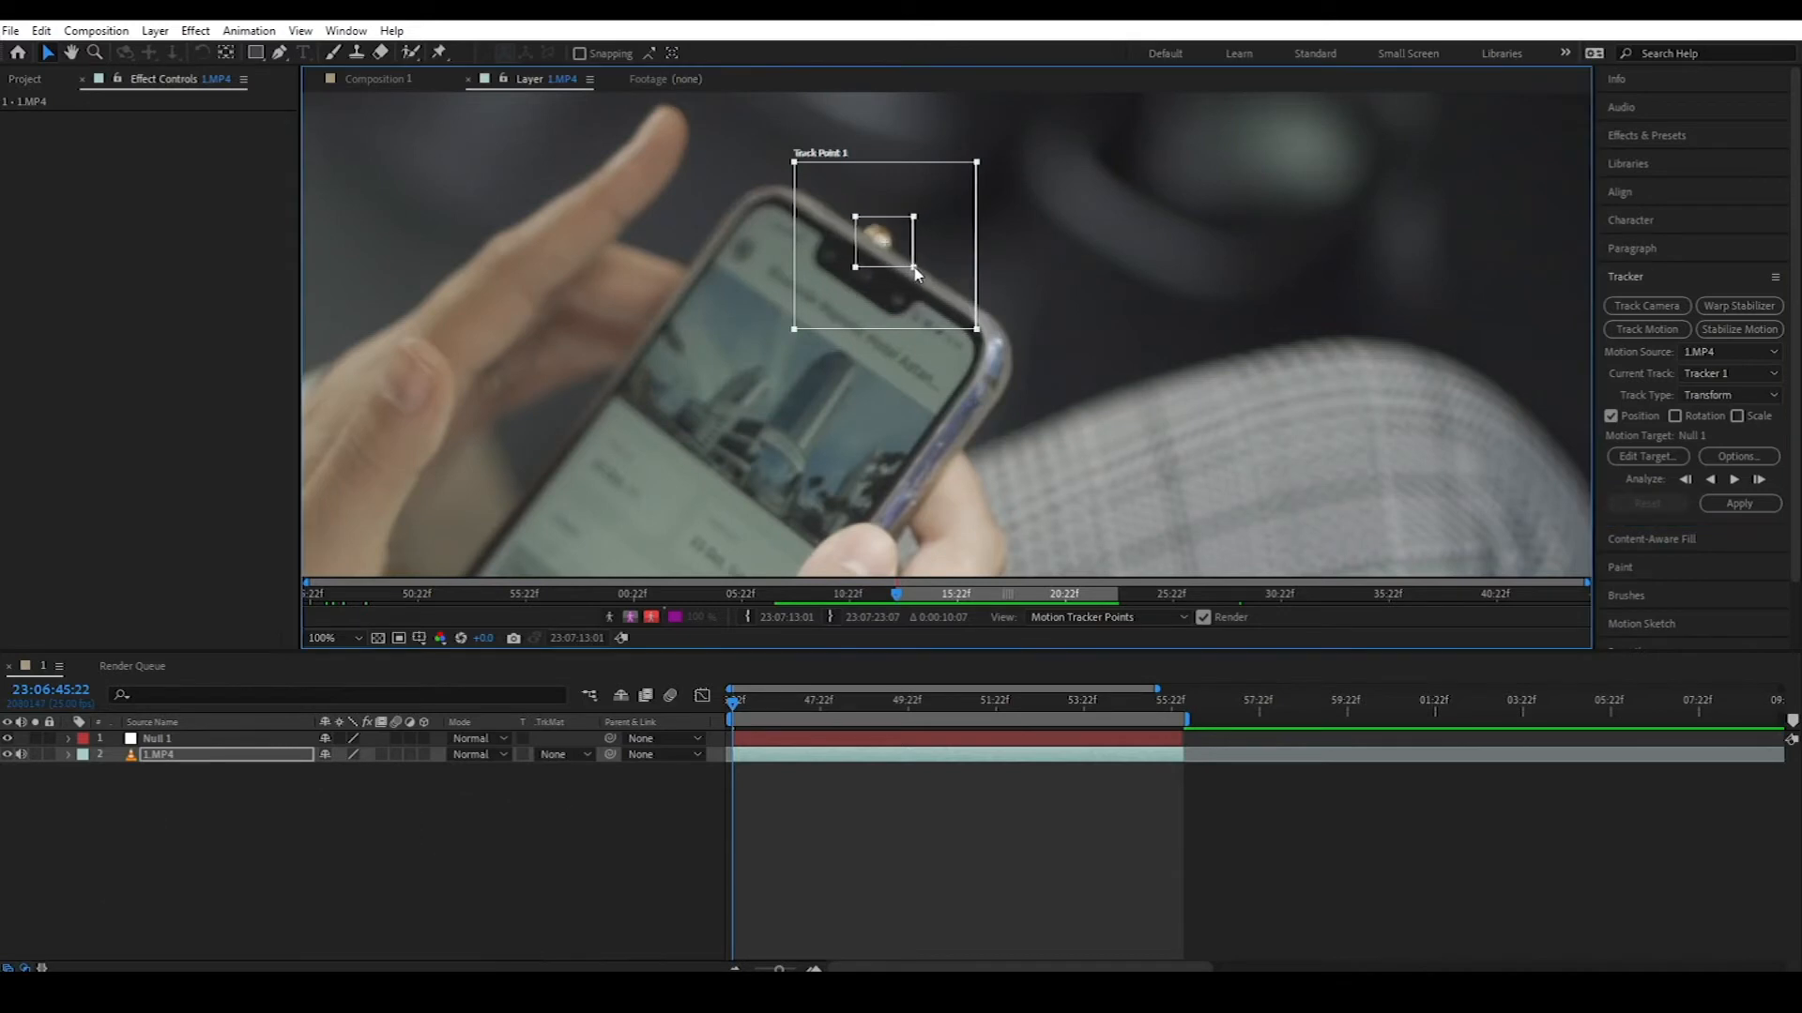
left_click_drag(894, 255, 895, 257)
left_click_drag(973, 323, 896, 260)
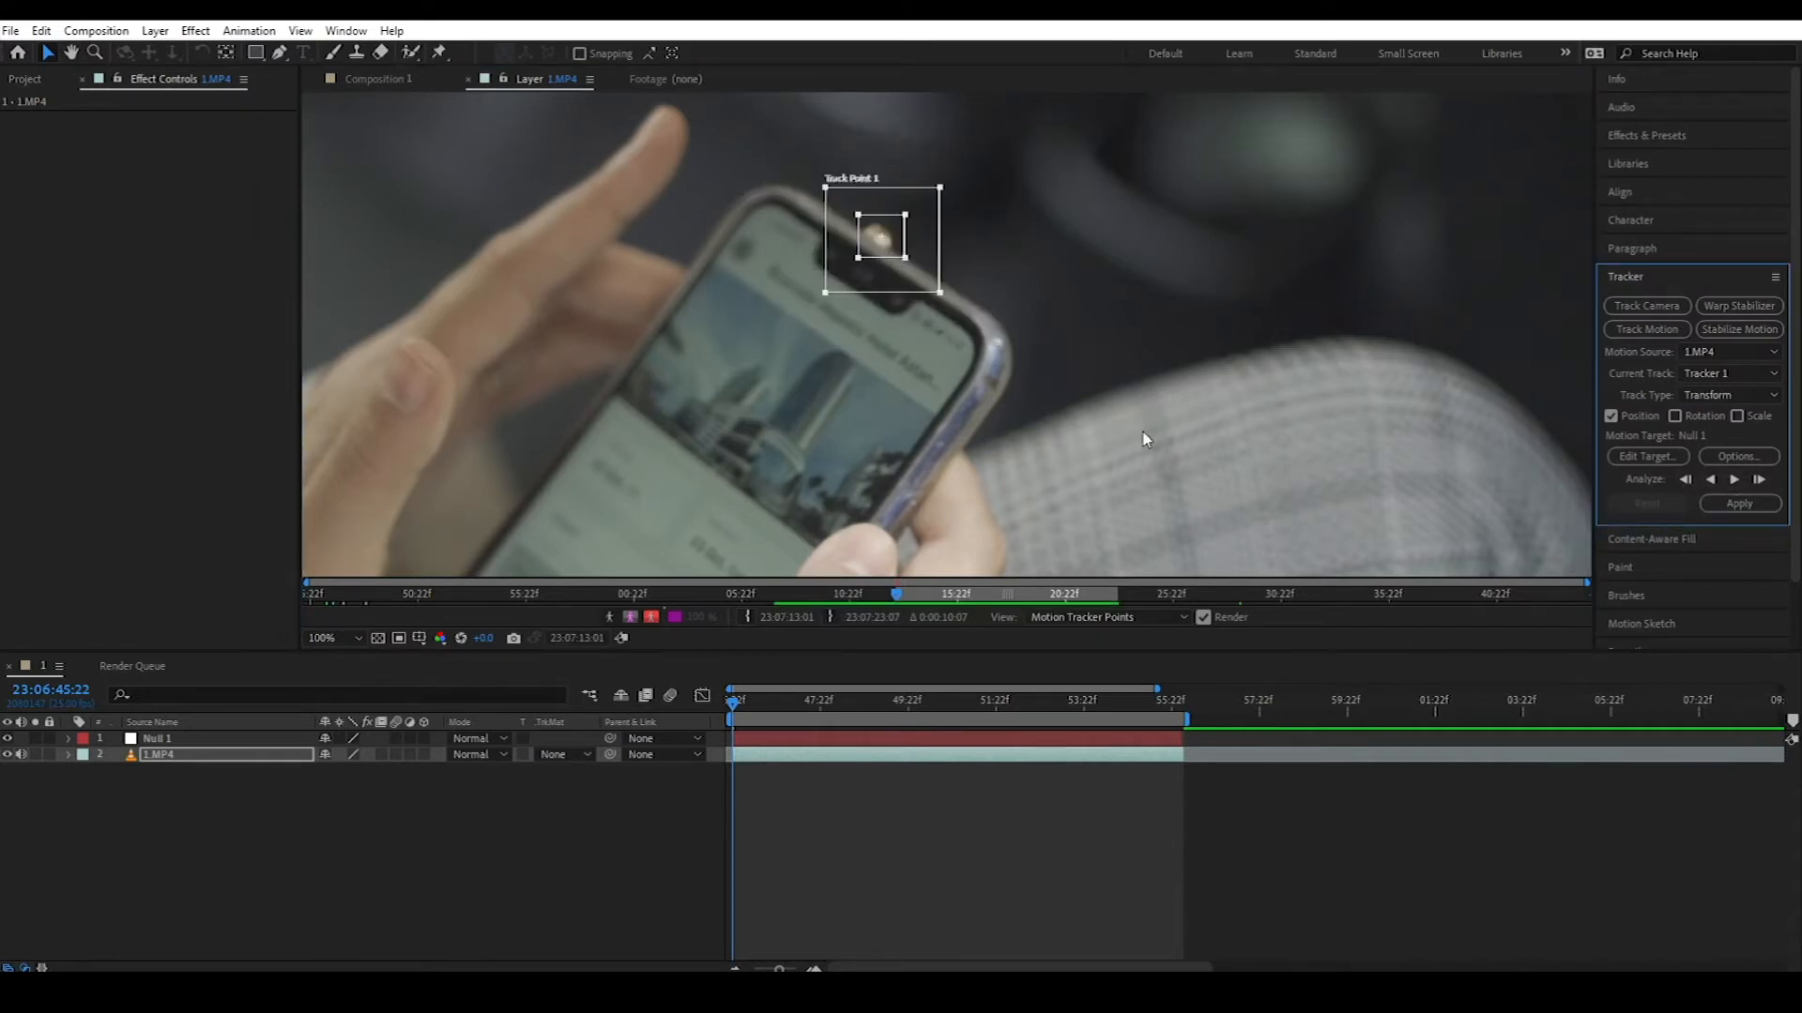
left_click(347, 637)
left_click(345, 308)
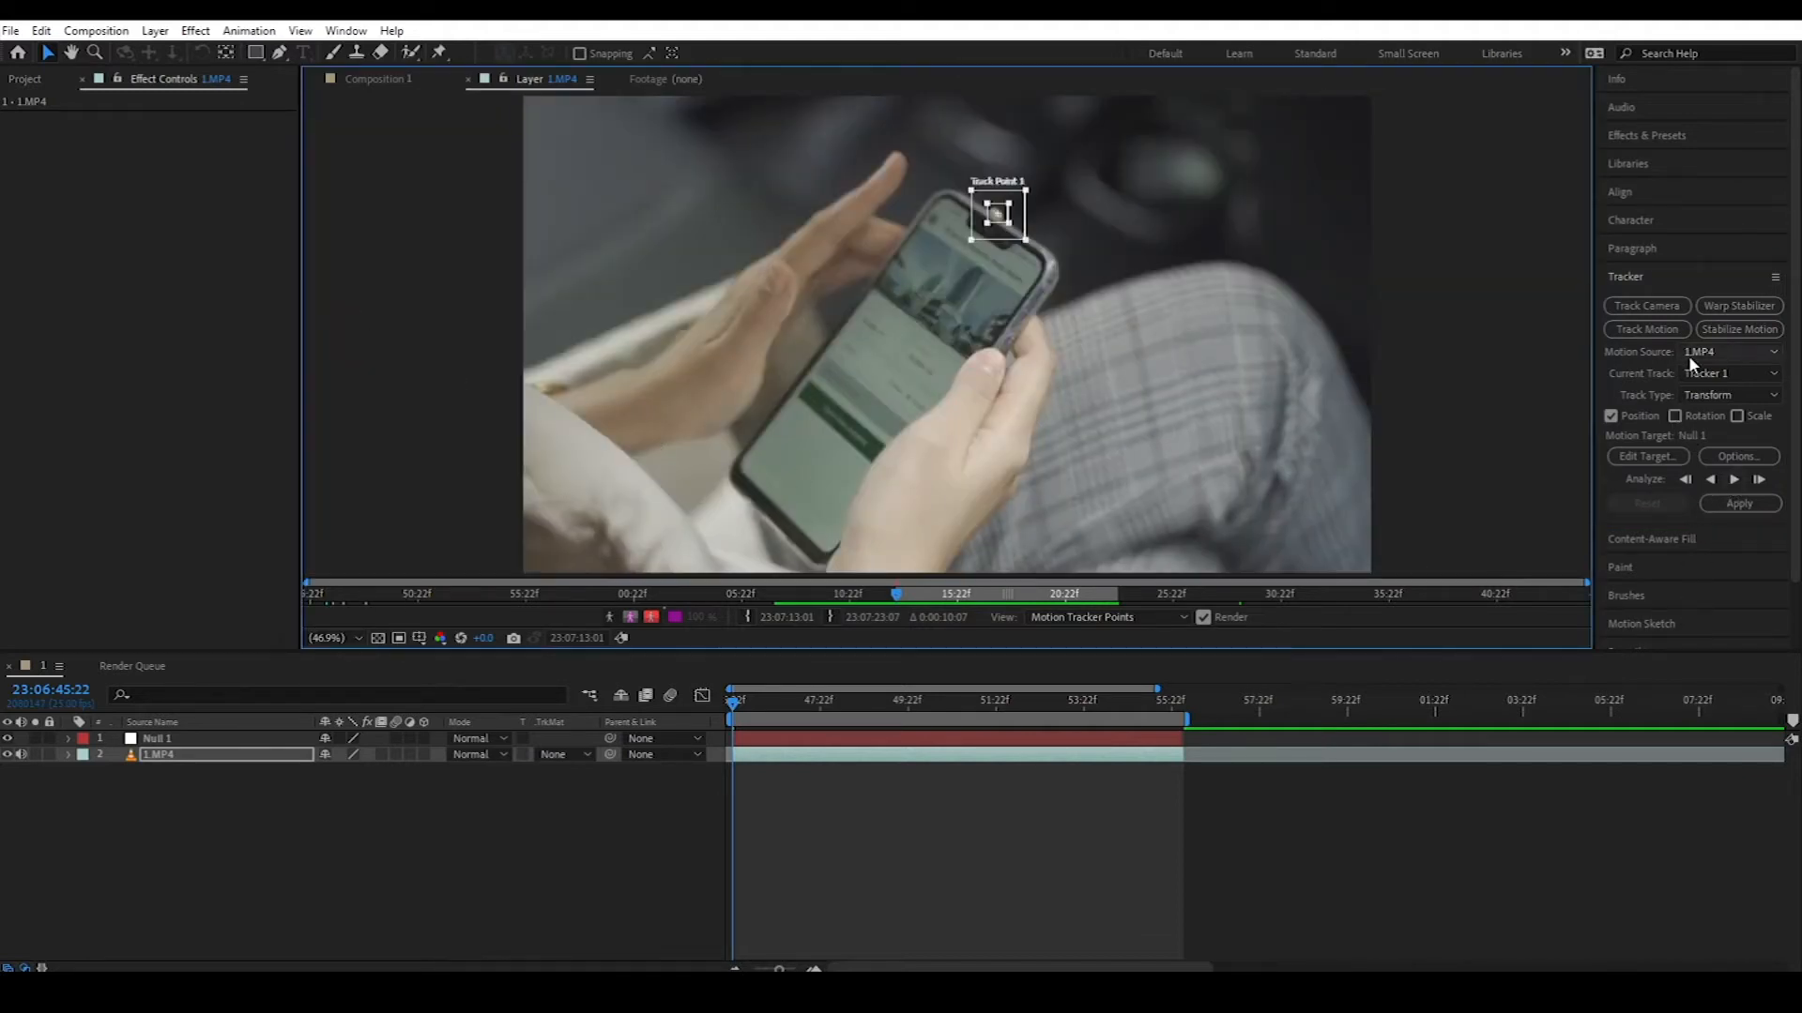
Step: Analyze the notch track forward, then apply it to Null 1 in X and Y
left_click(1733, 480)
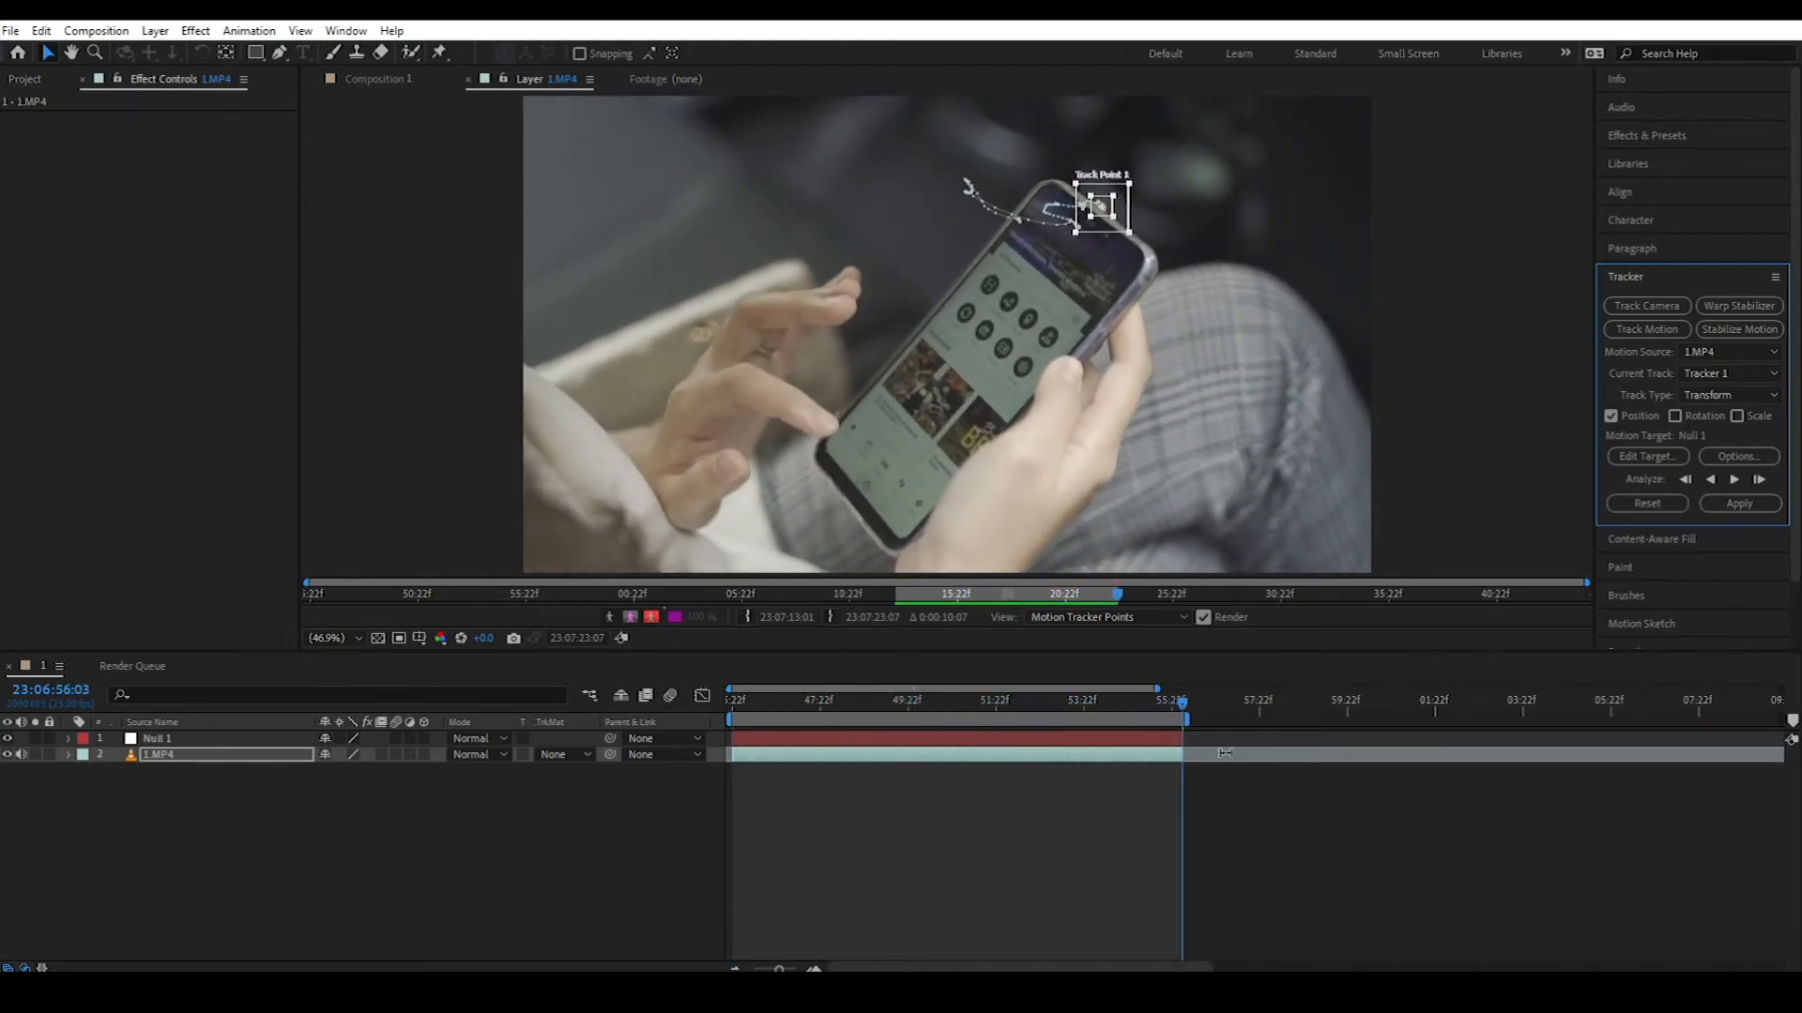
left_click_drag(1180, 709, 703, 772)
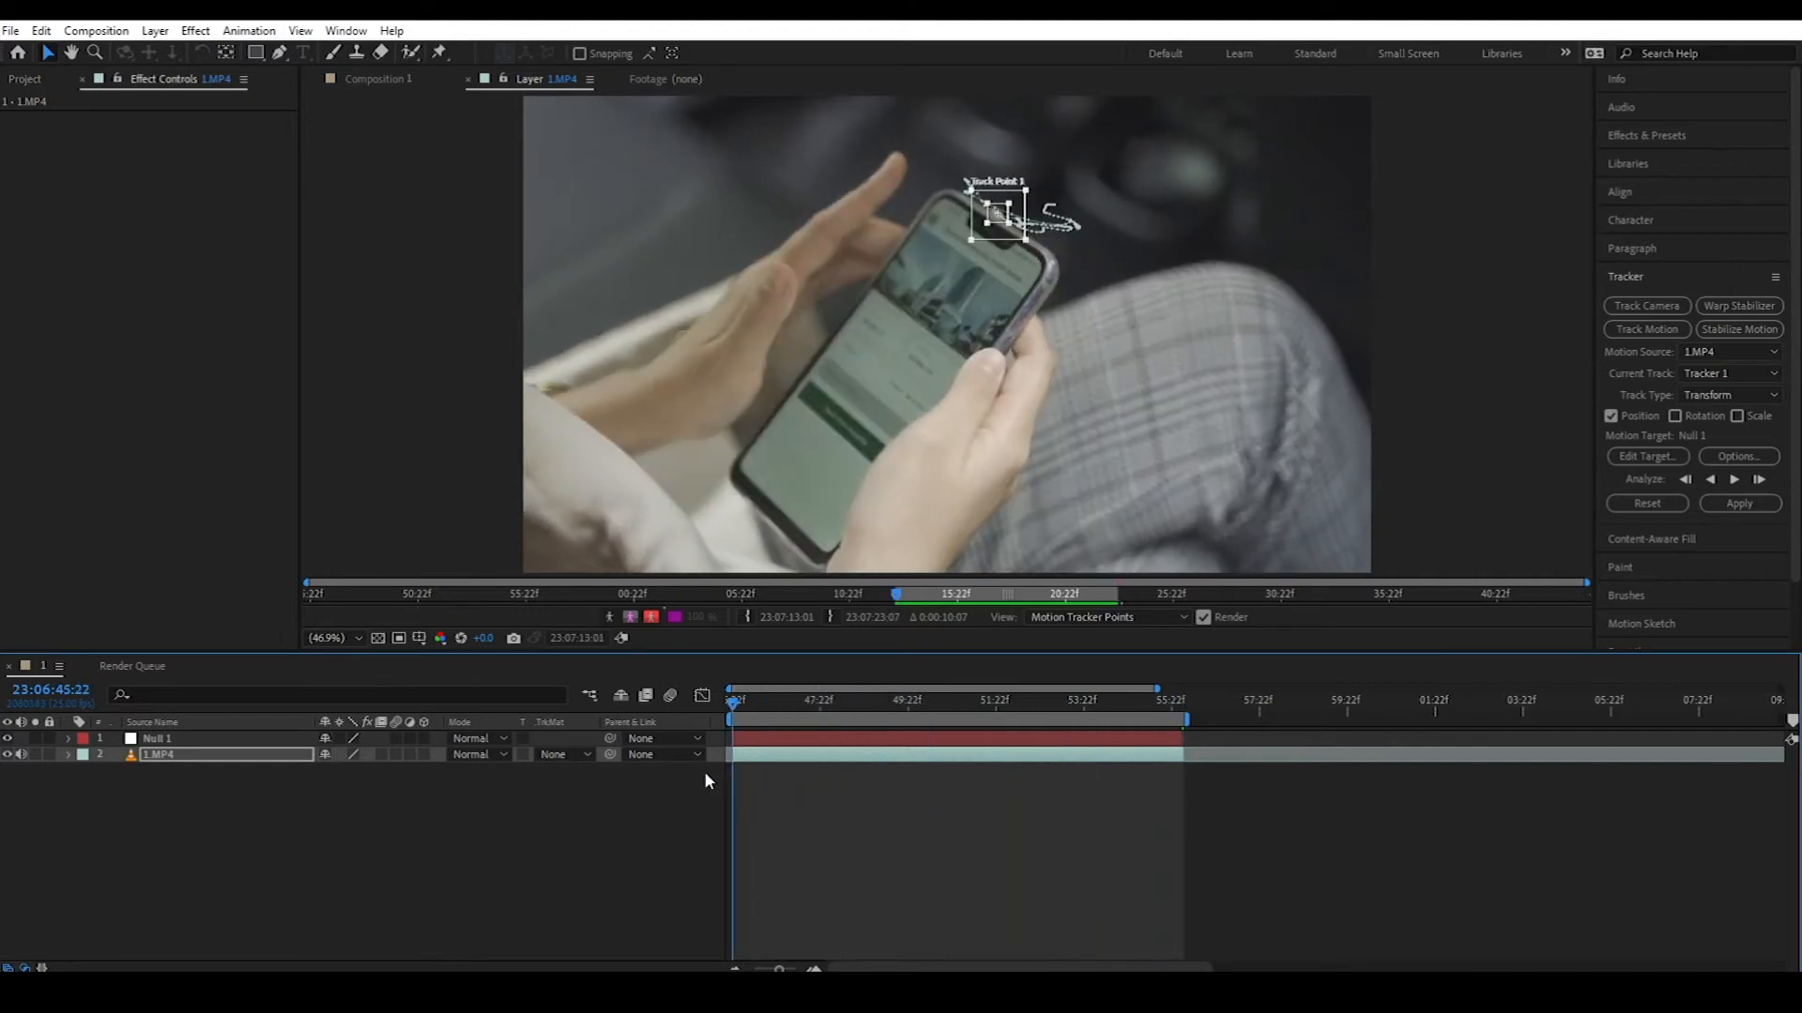
left_click(1739, 505)
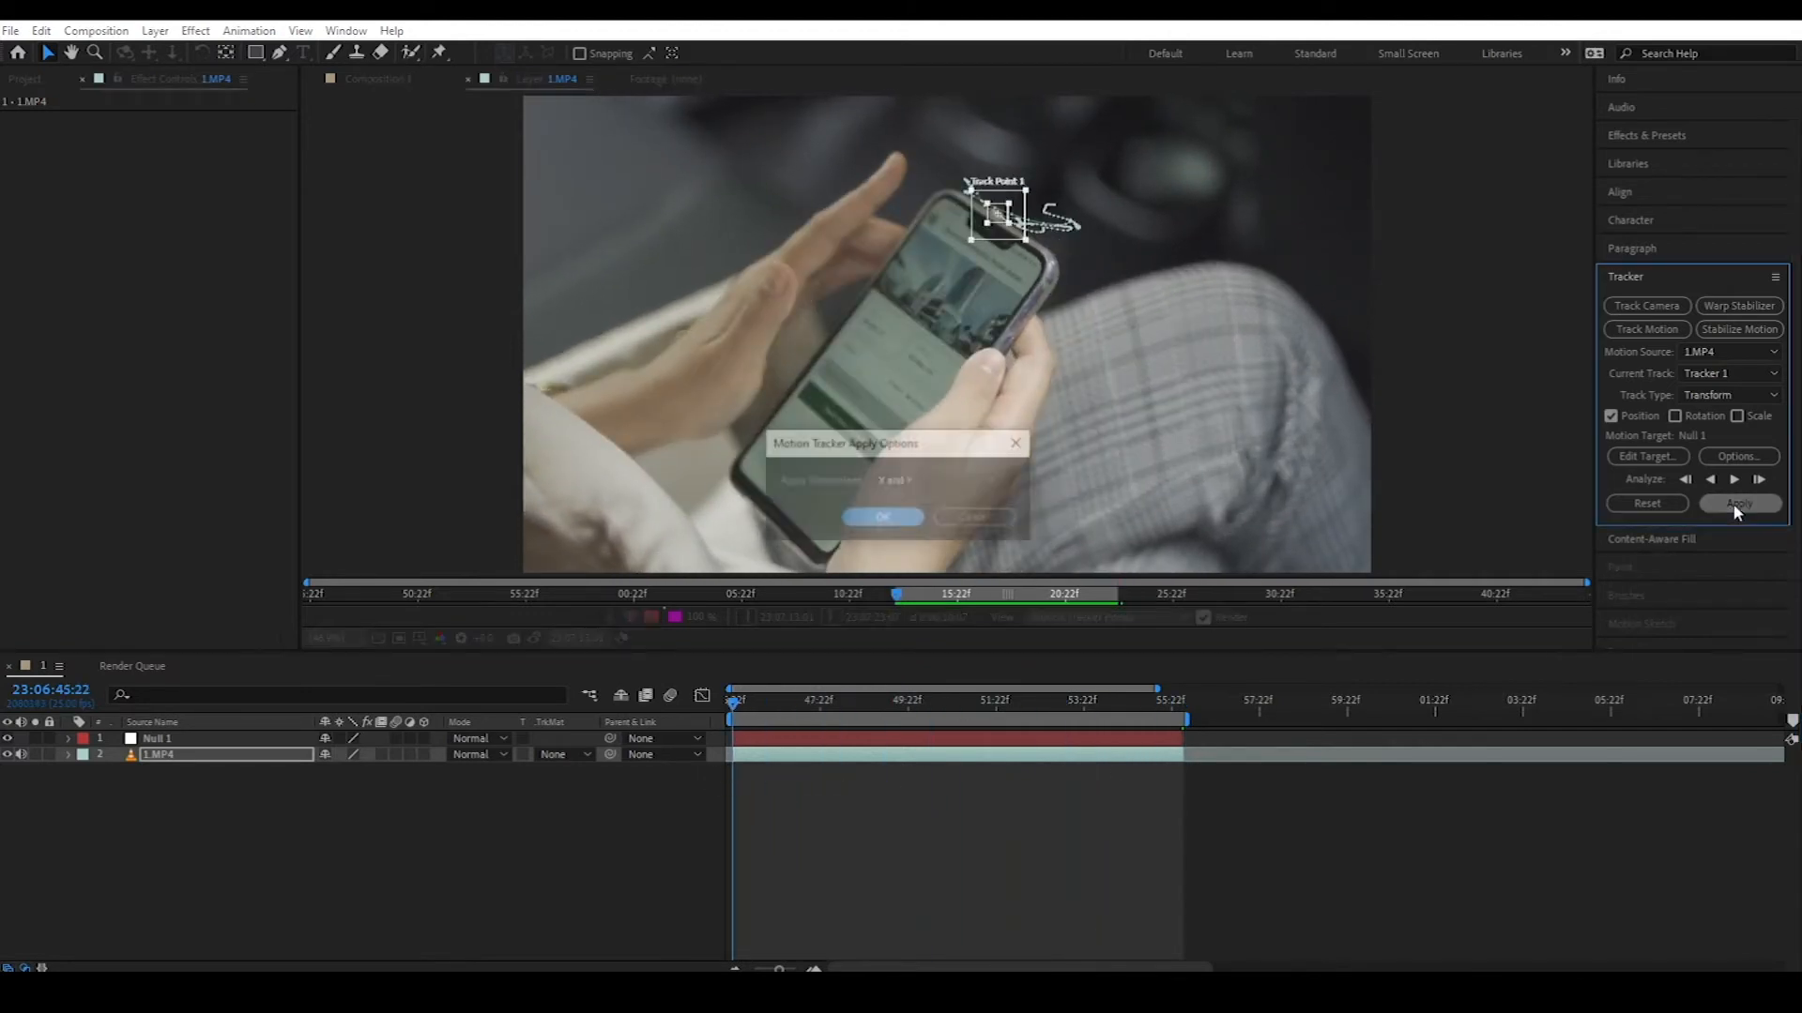
left_click(888, 520)
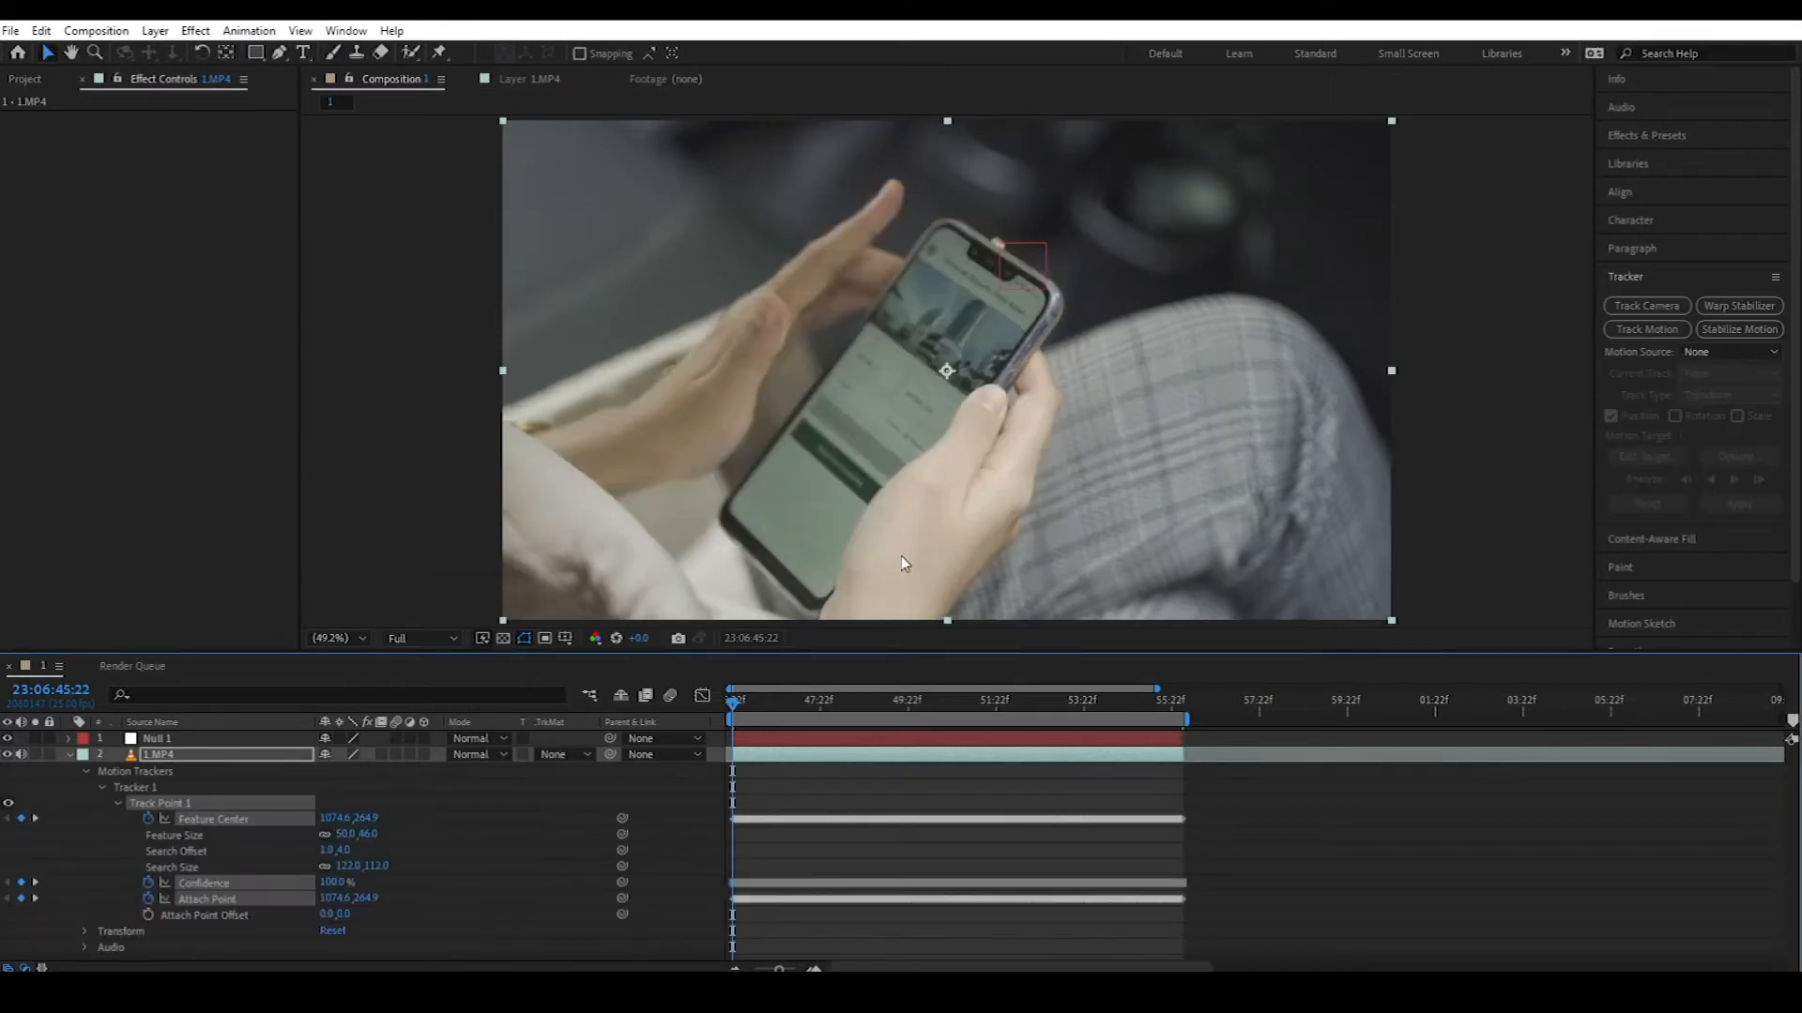
left_click(69, 755)
left_click(166, 741)
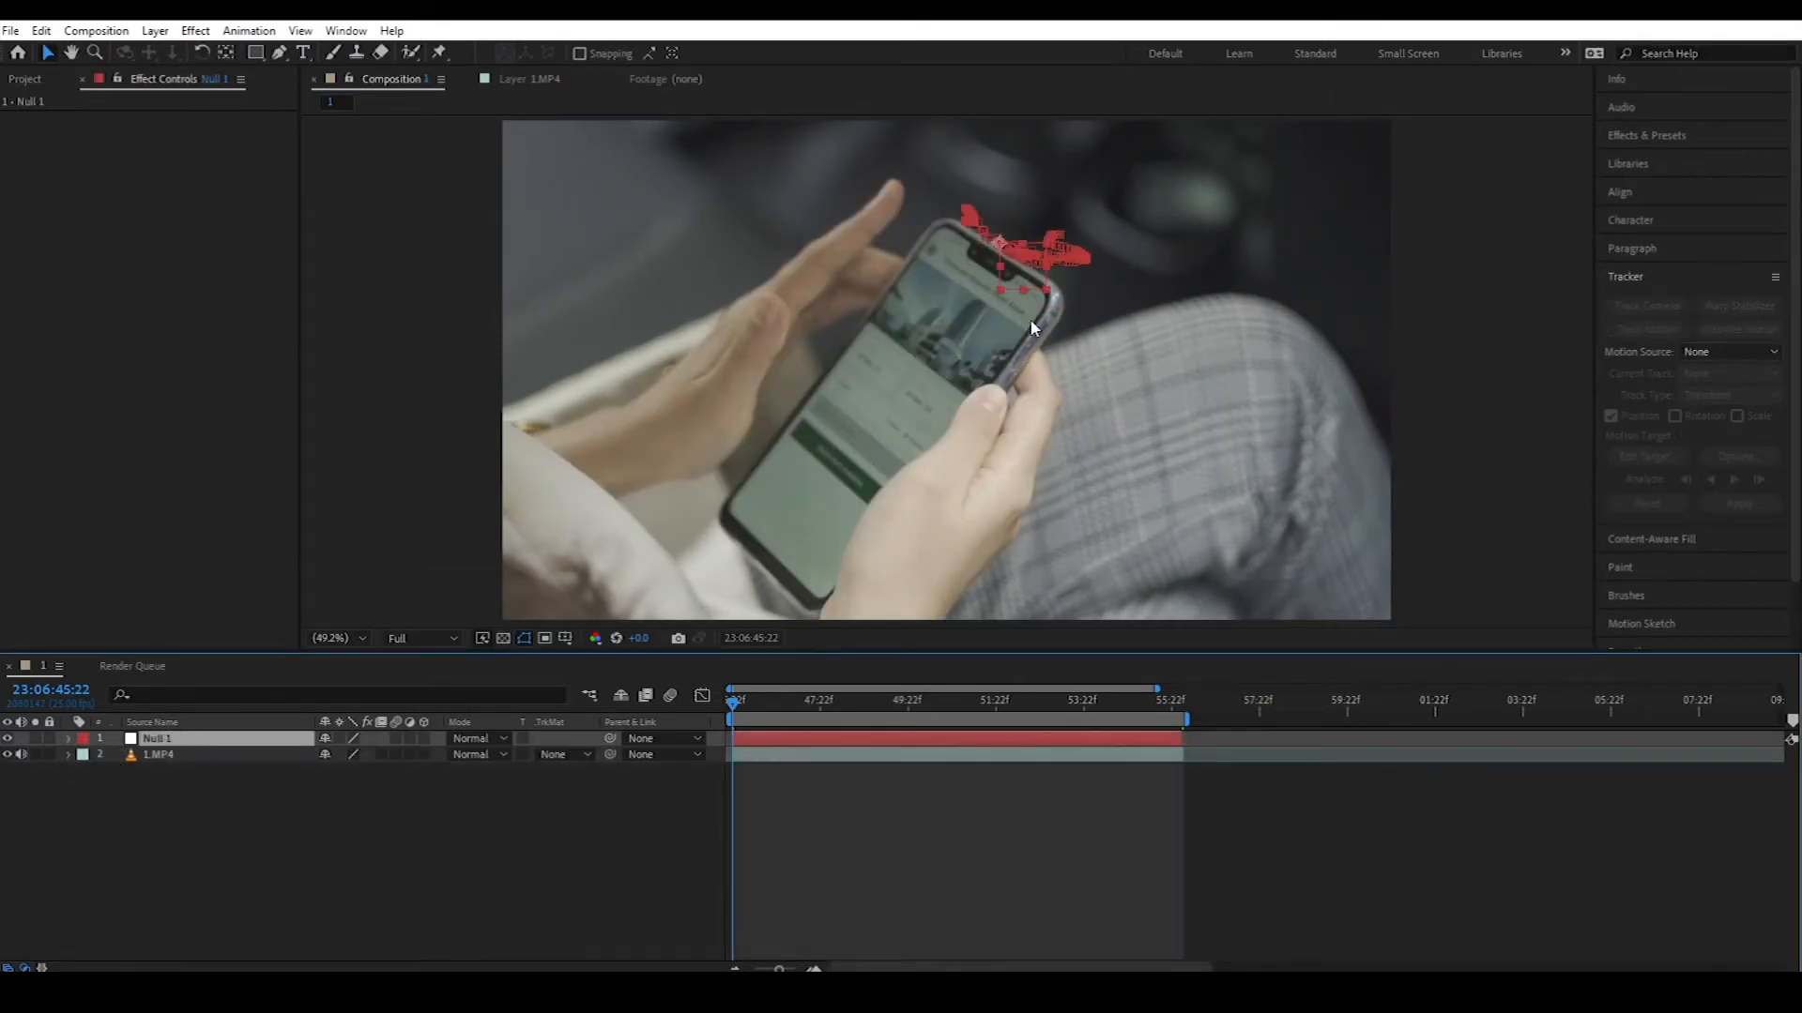
scroll(1034, 322, "up", 2)
Step: Deselect Null 1, preview it following the phone, and zoom out to the whole frame
key("v")
left_click(515, 872)
left_click_drag(771, 710, 727, 737)
key("comma")
key("comma")
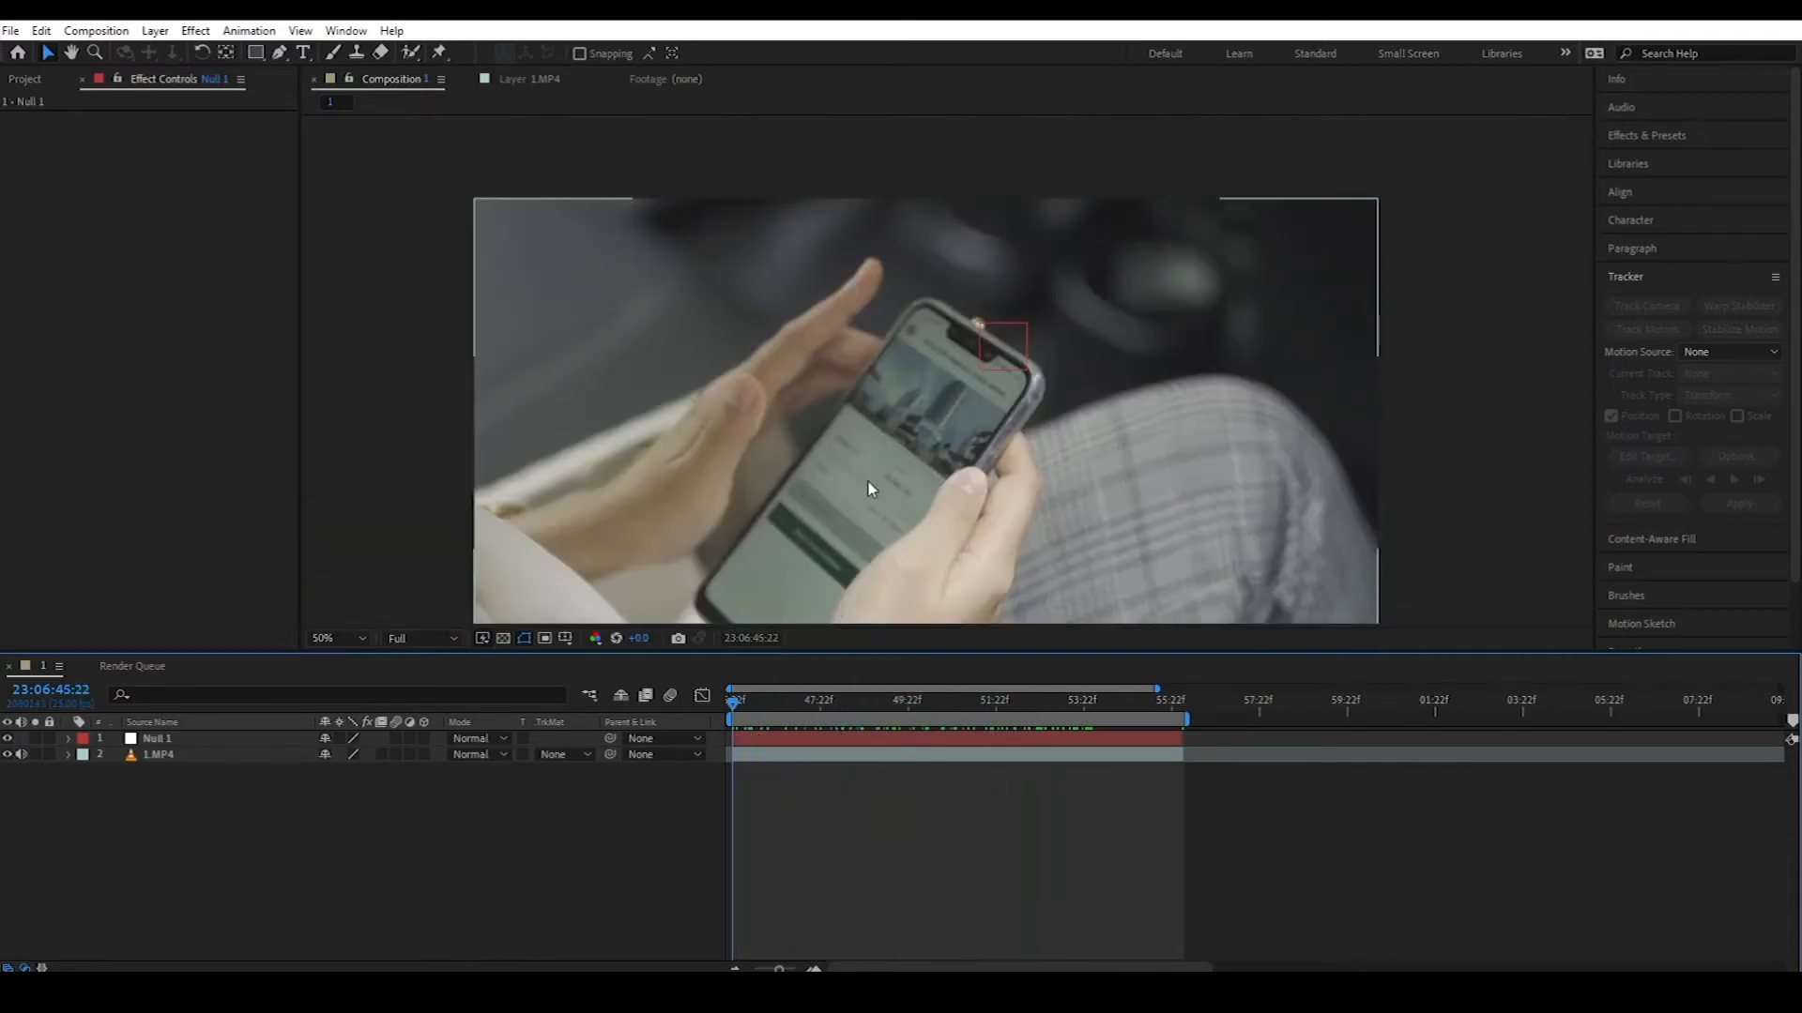
Step: Add a text layer above the phone reading 'THIS IS AN IPHONE'
left_click(303, 54)
left_click(791, 264)
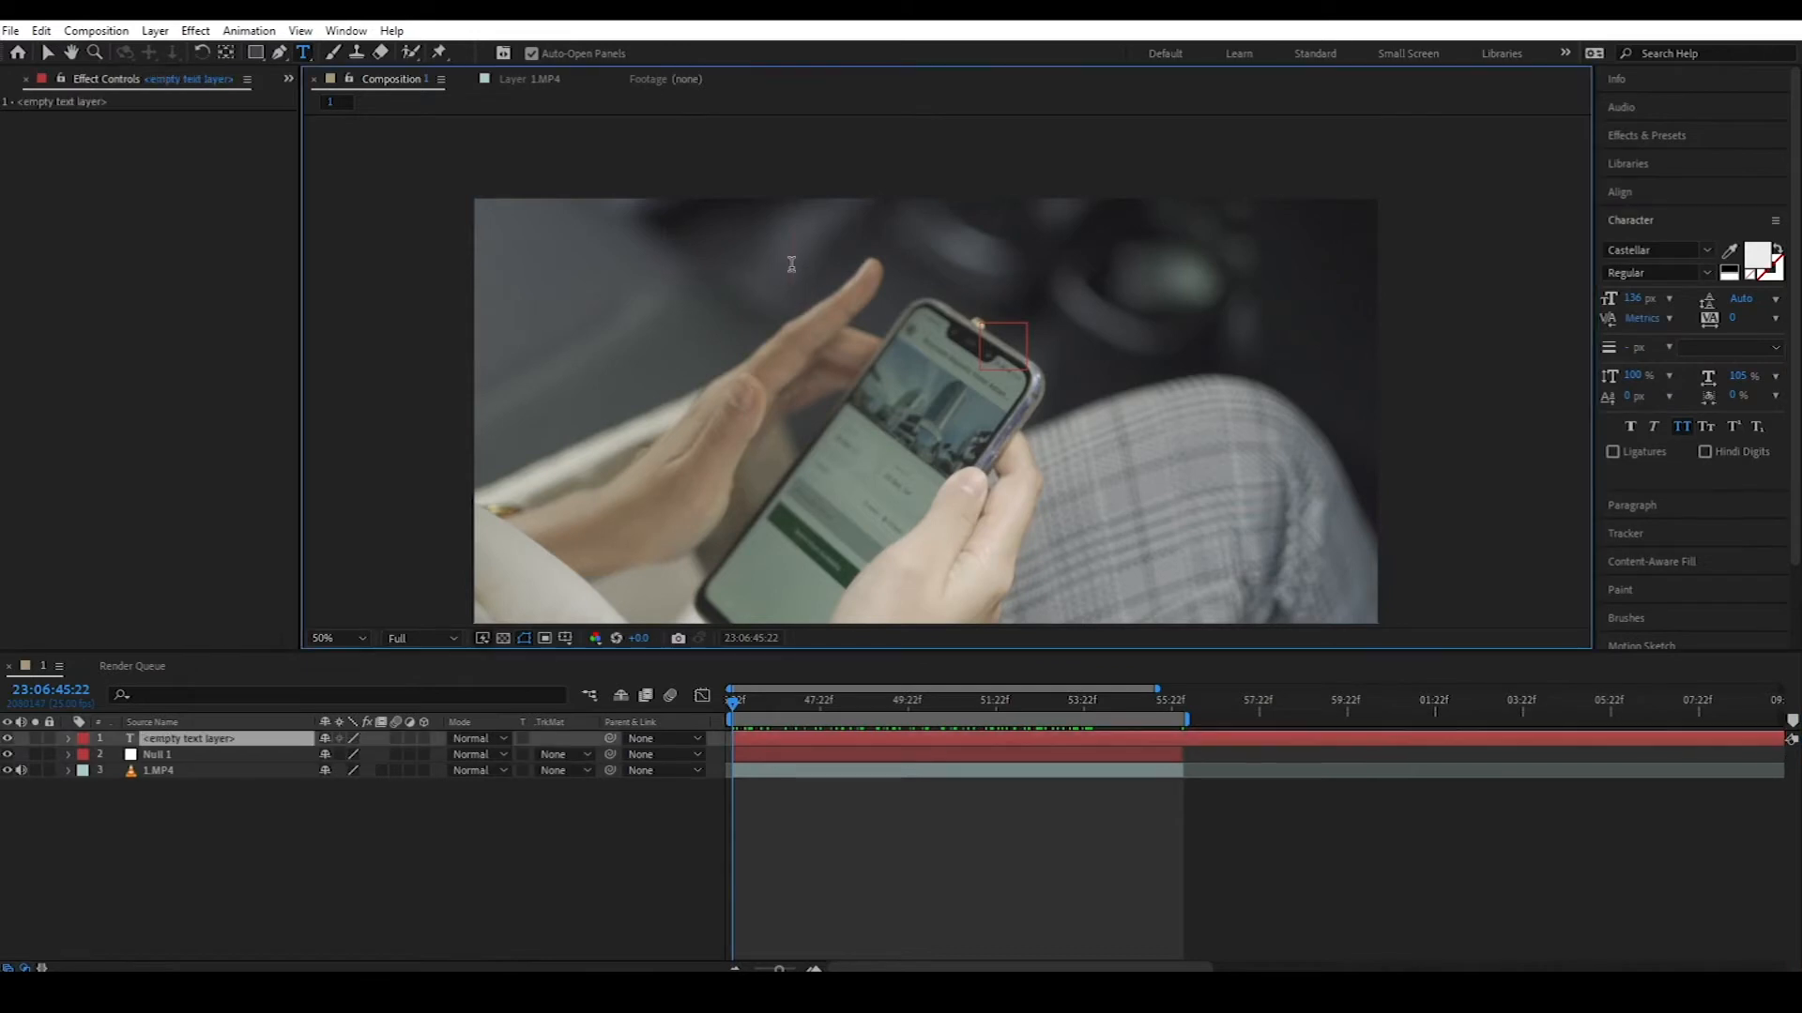
type("THIS IS")
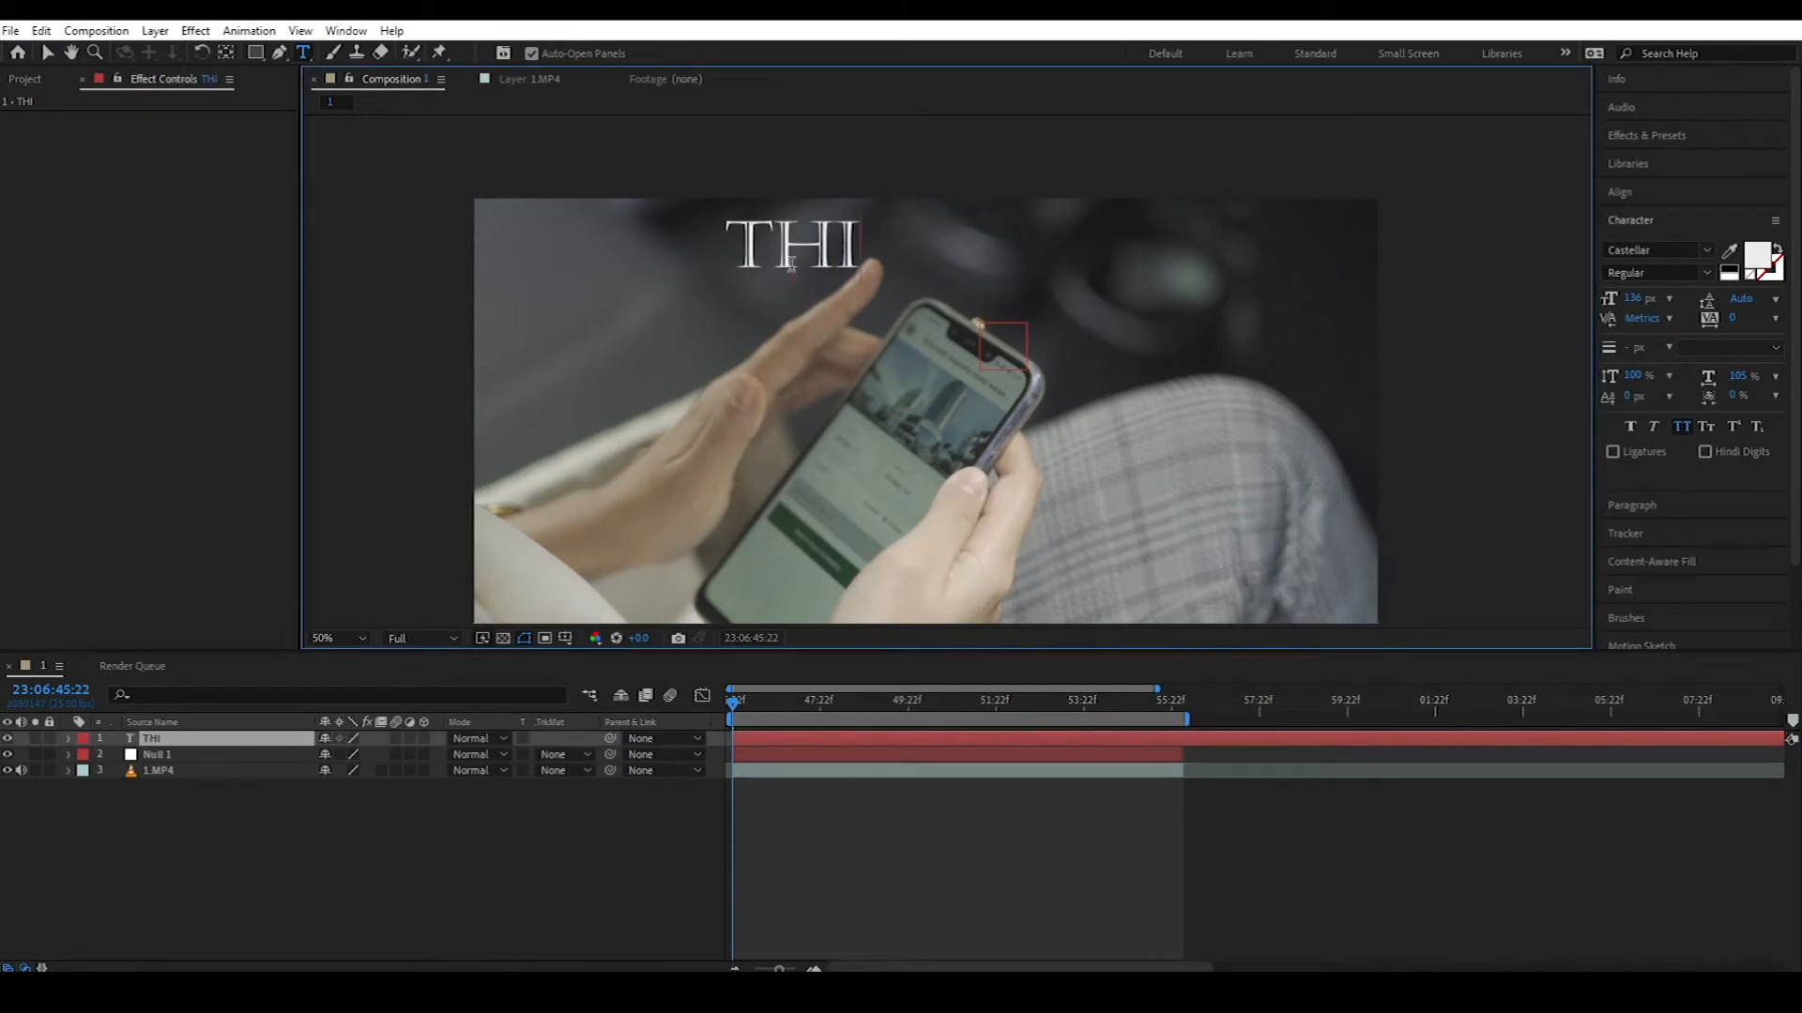
type(" AN IPHONE")
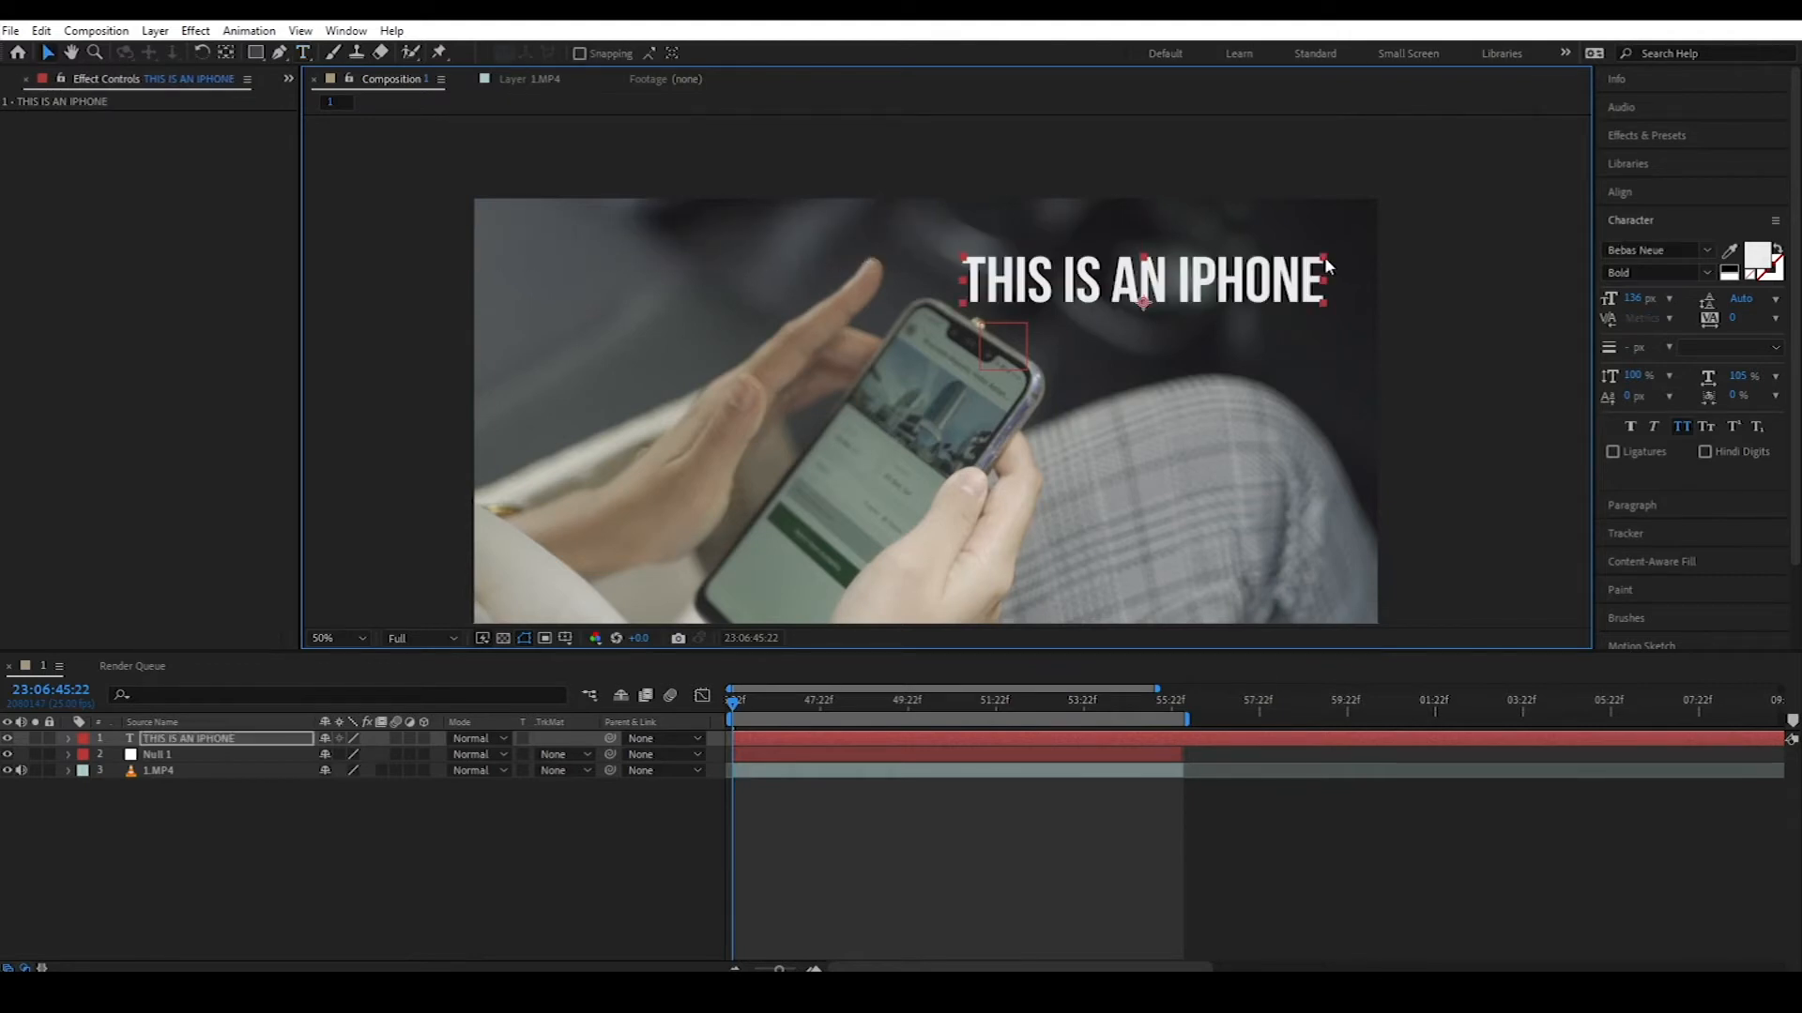
Step: Shrink the THIS IS AN IPHONE text, rotate it about 36°, and place it above the phone
left_click_drag(1324, 259, 1213, 303)
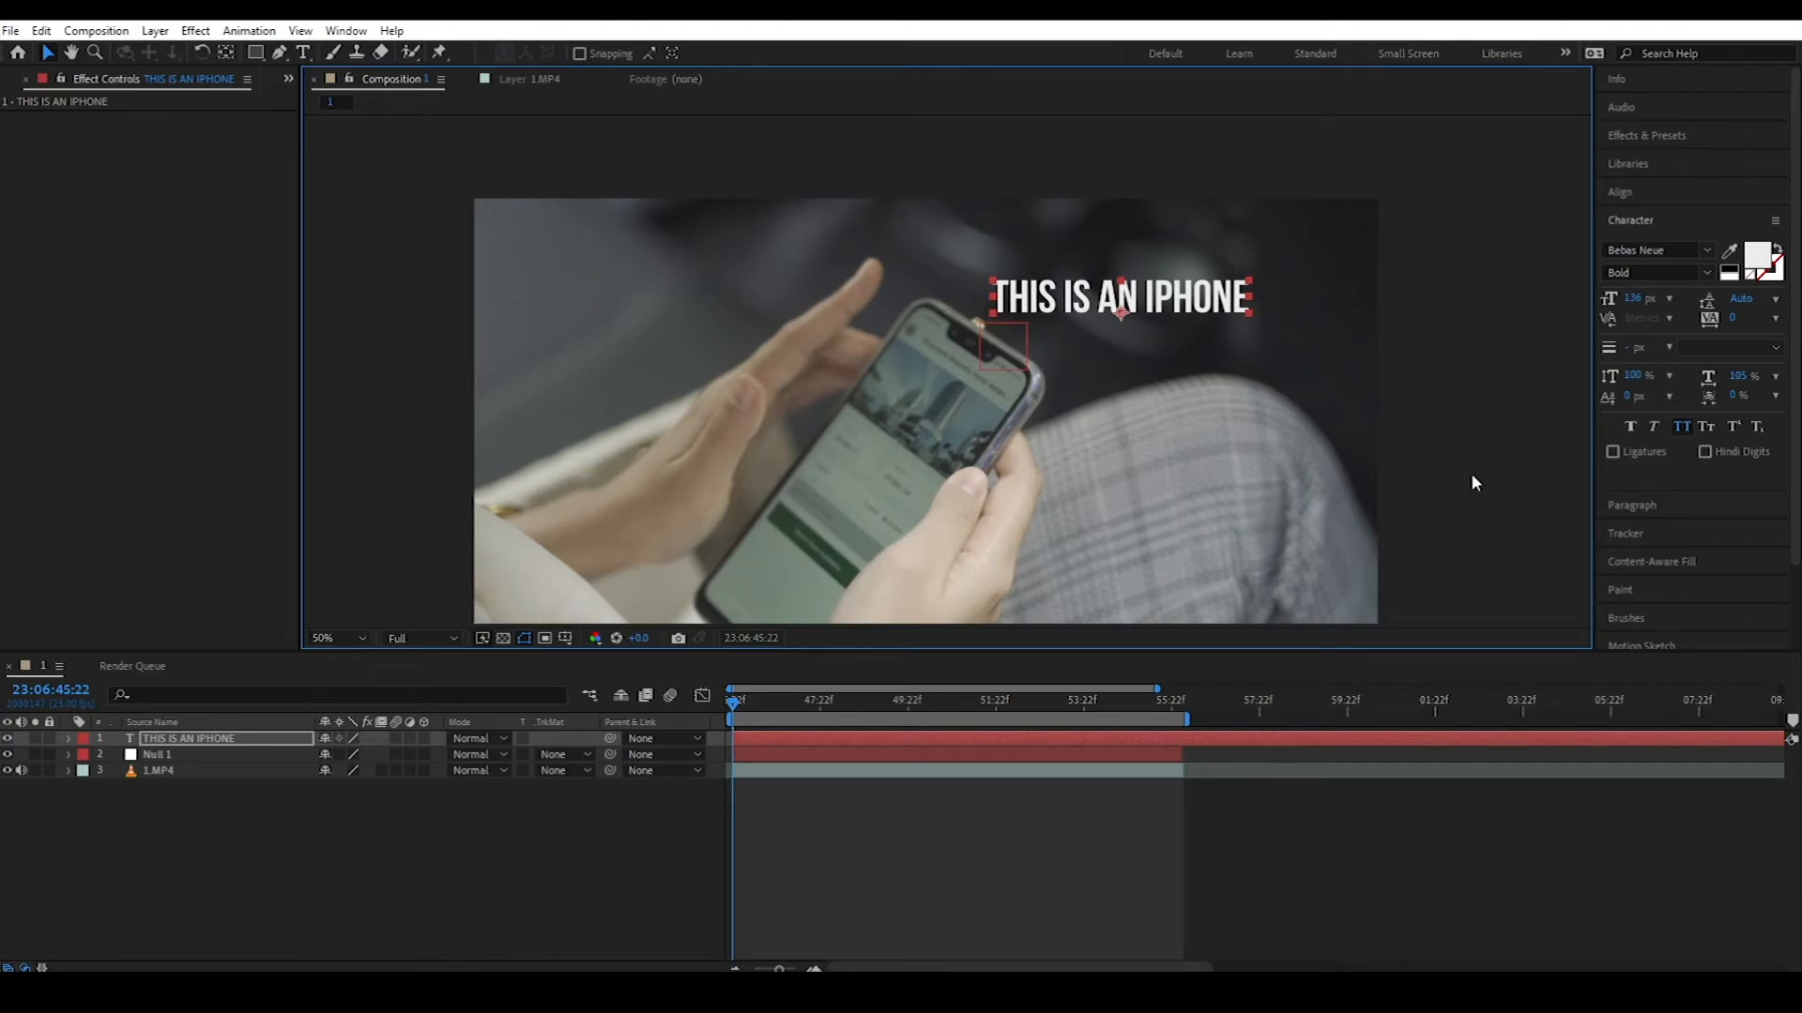
left_click_drag(804, 706, 859, 704)
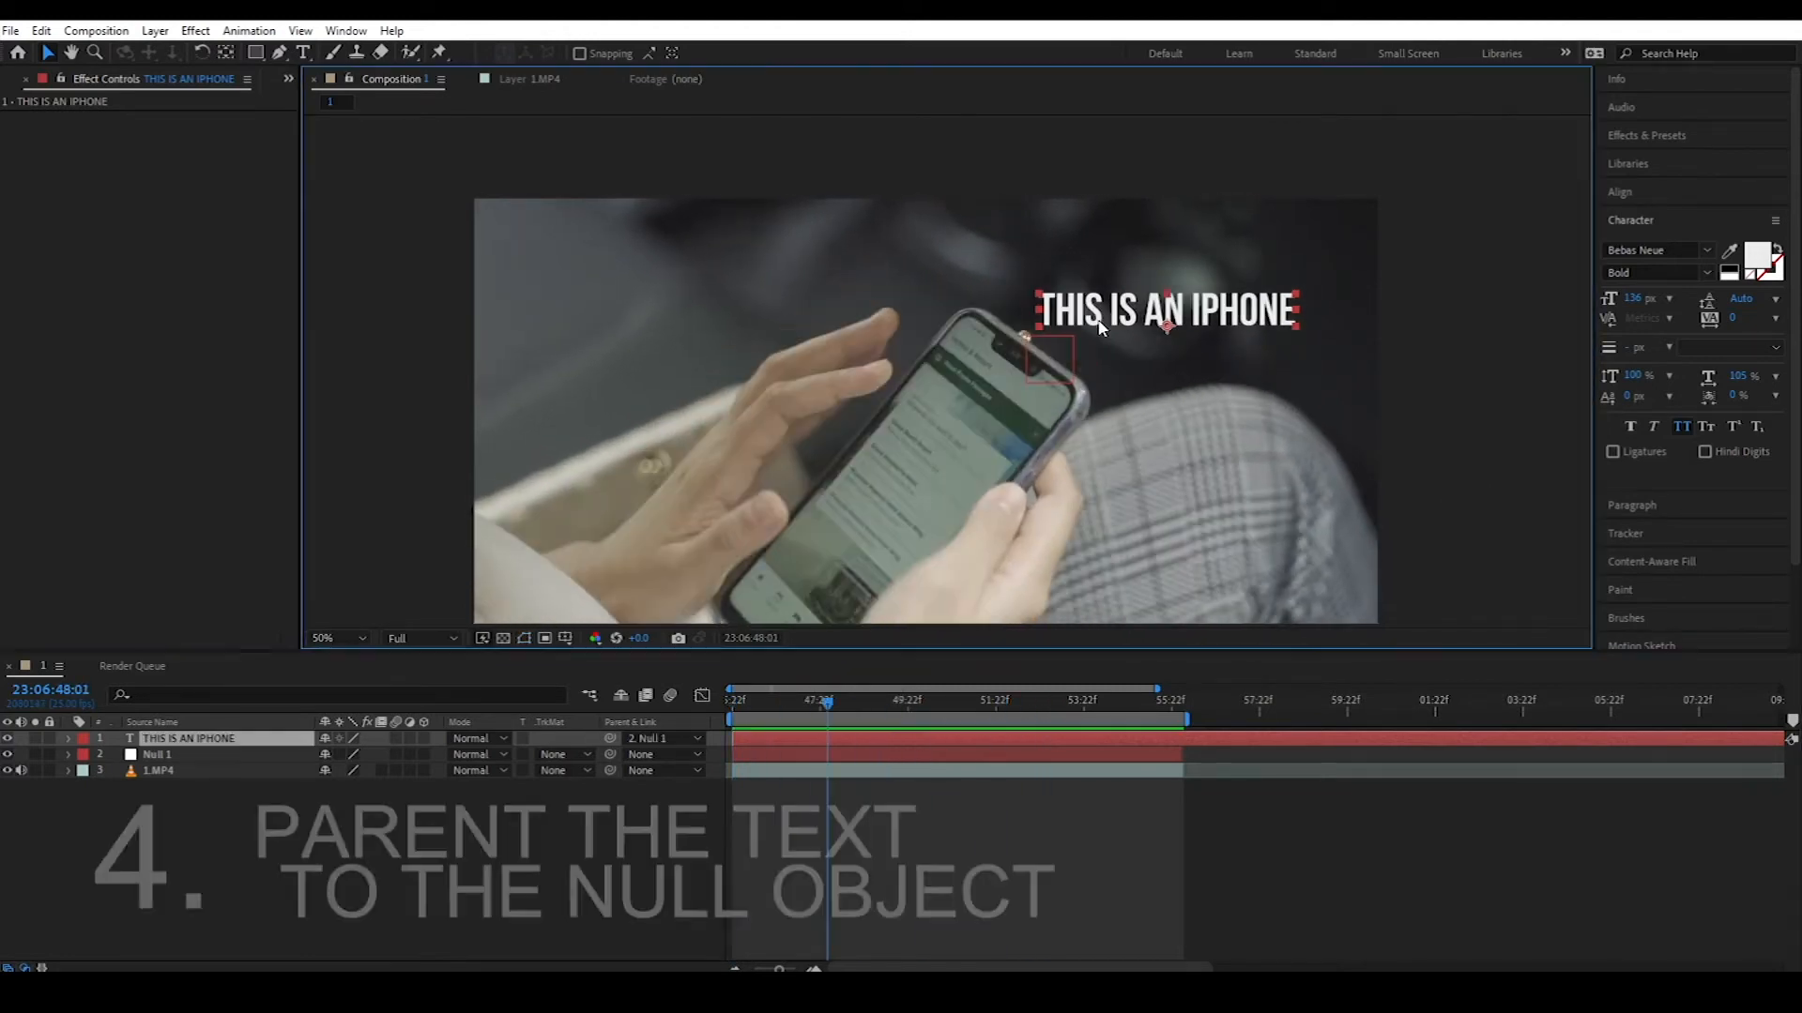
key("r")
left_click_drag(345, 755, 451, 698)
left_click_drag(1208, 353, 1094, 352)
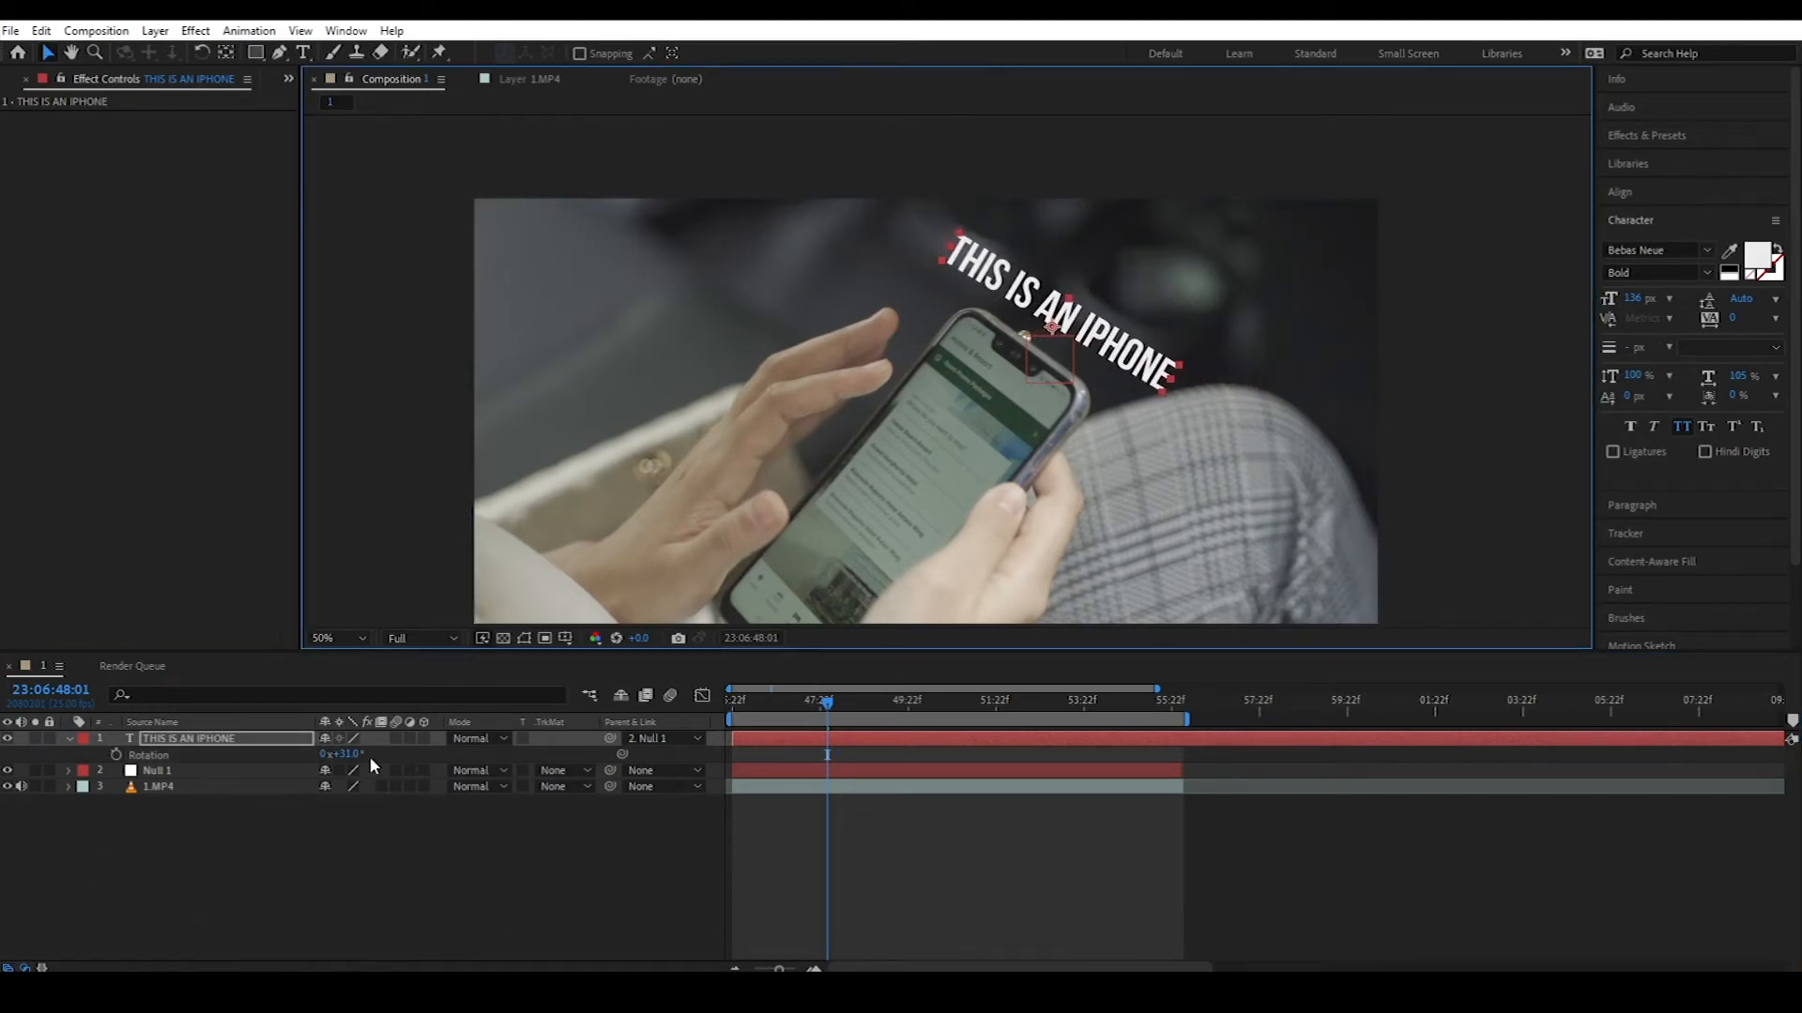
left_click_drag(352, 755, 358, 754)
mouse_move(830, 712)
left_mouse_down()
mouse_move(732, 710)
mouse_move(1186, 715)
mouse_move(807, 715)
left_mouse_up()
Step: Add Test1.jpg, scale it to 27%, and position it beside the phone
left_click_drag(2, 807, 197, 807)
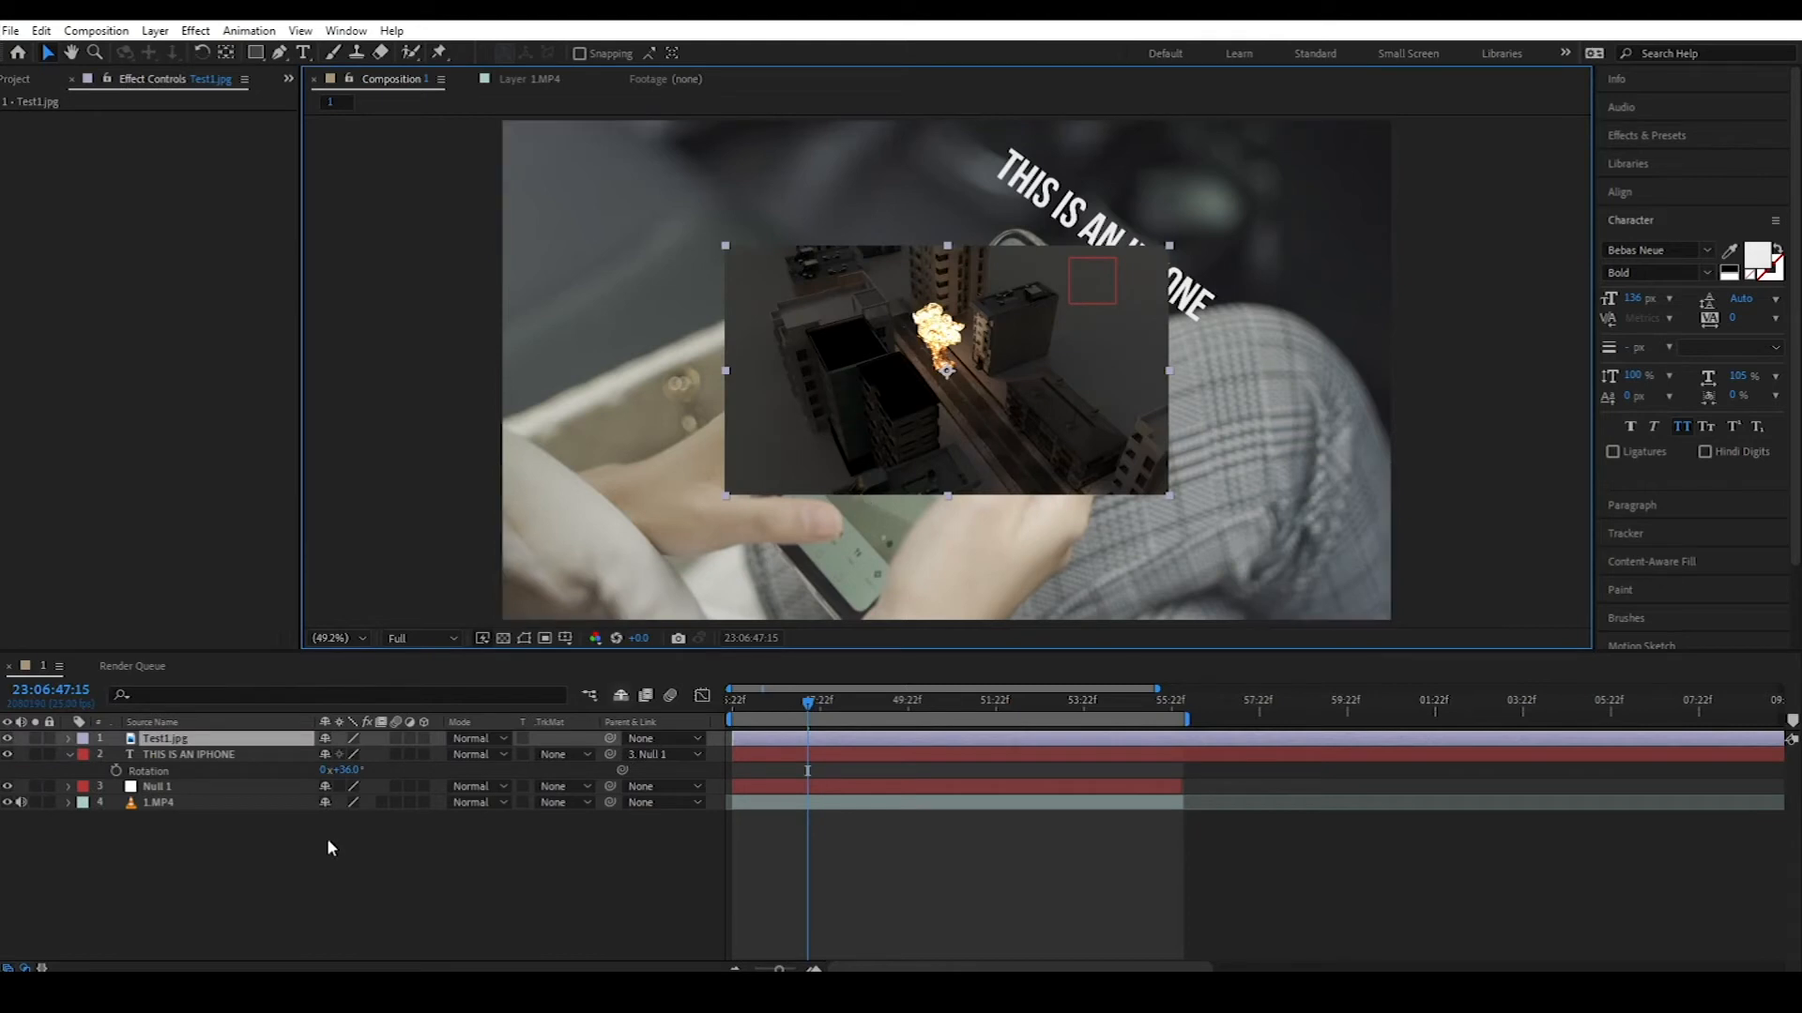
key("s")
mouse_move(342, 757)
left_mouse_down()
mouse_move(312, 768)
mouse_move(379, 761)
left_mouse_up()
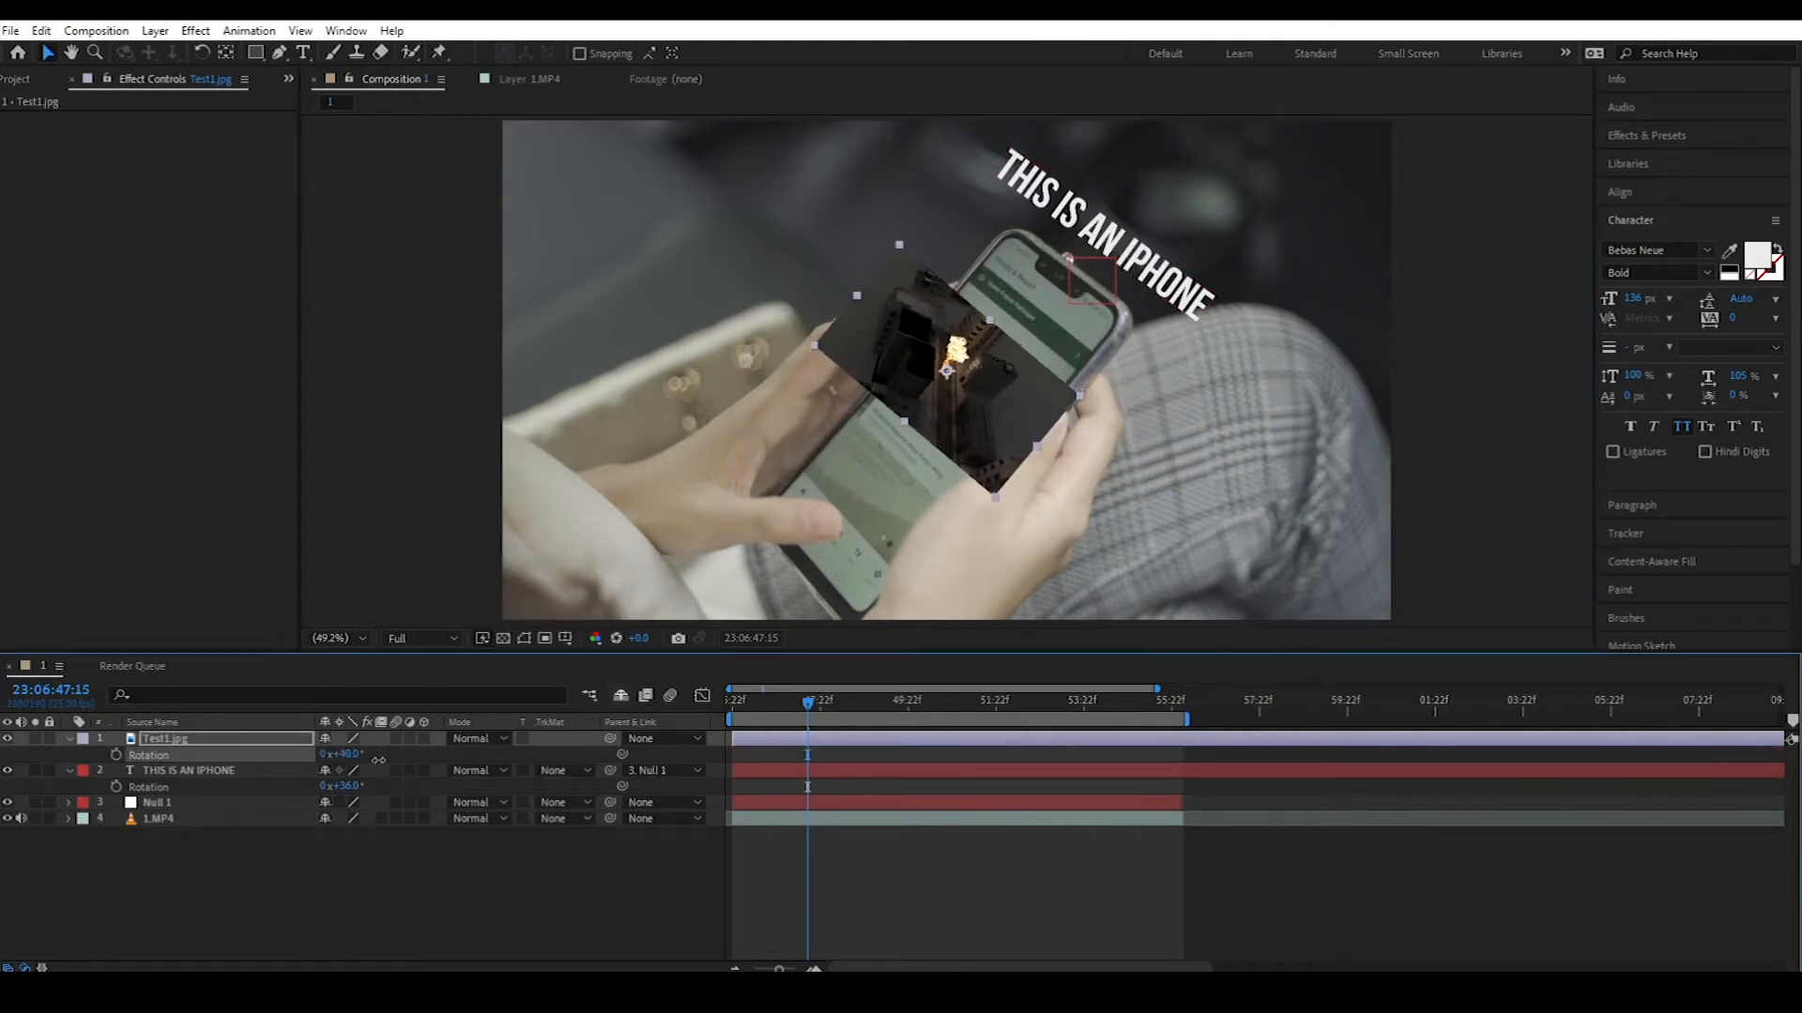
left_click_drag(954, 419, 1239, 247)
left_click_drag(1248, 327, 1202, 256)
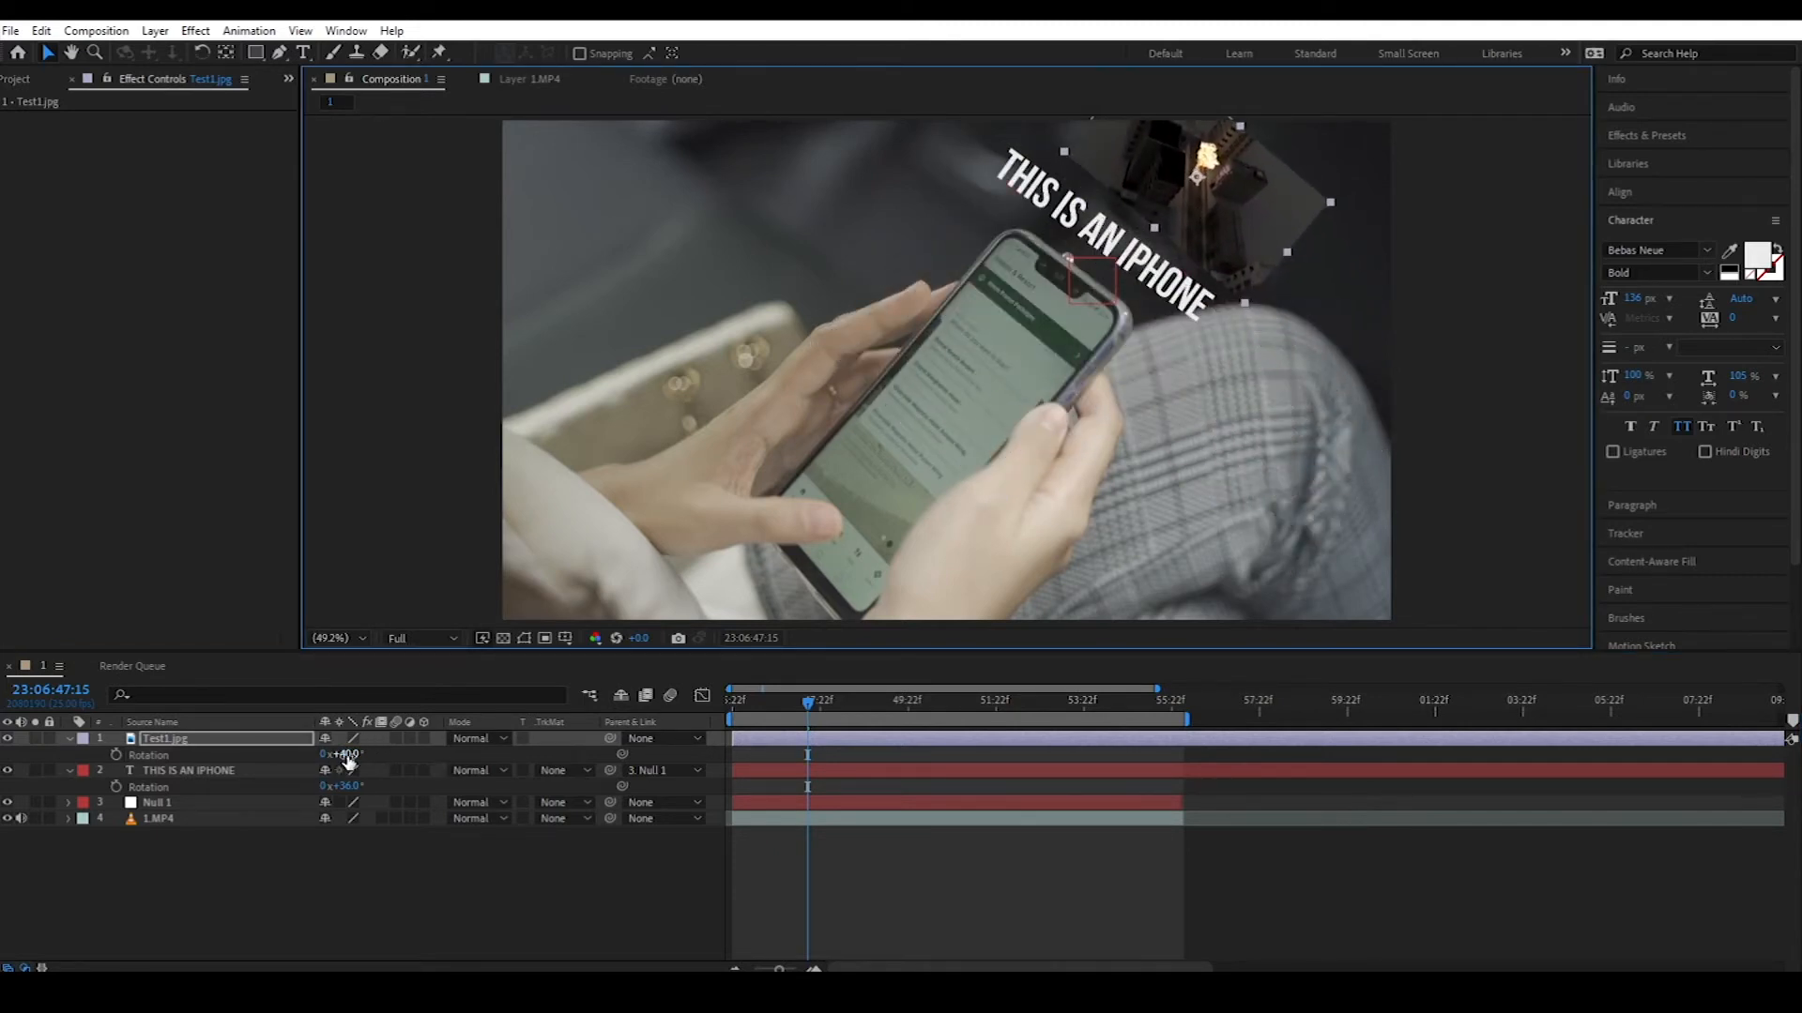
left_click_drag(347, 756, 322, 756)
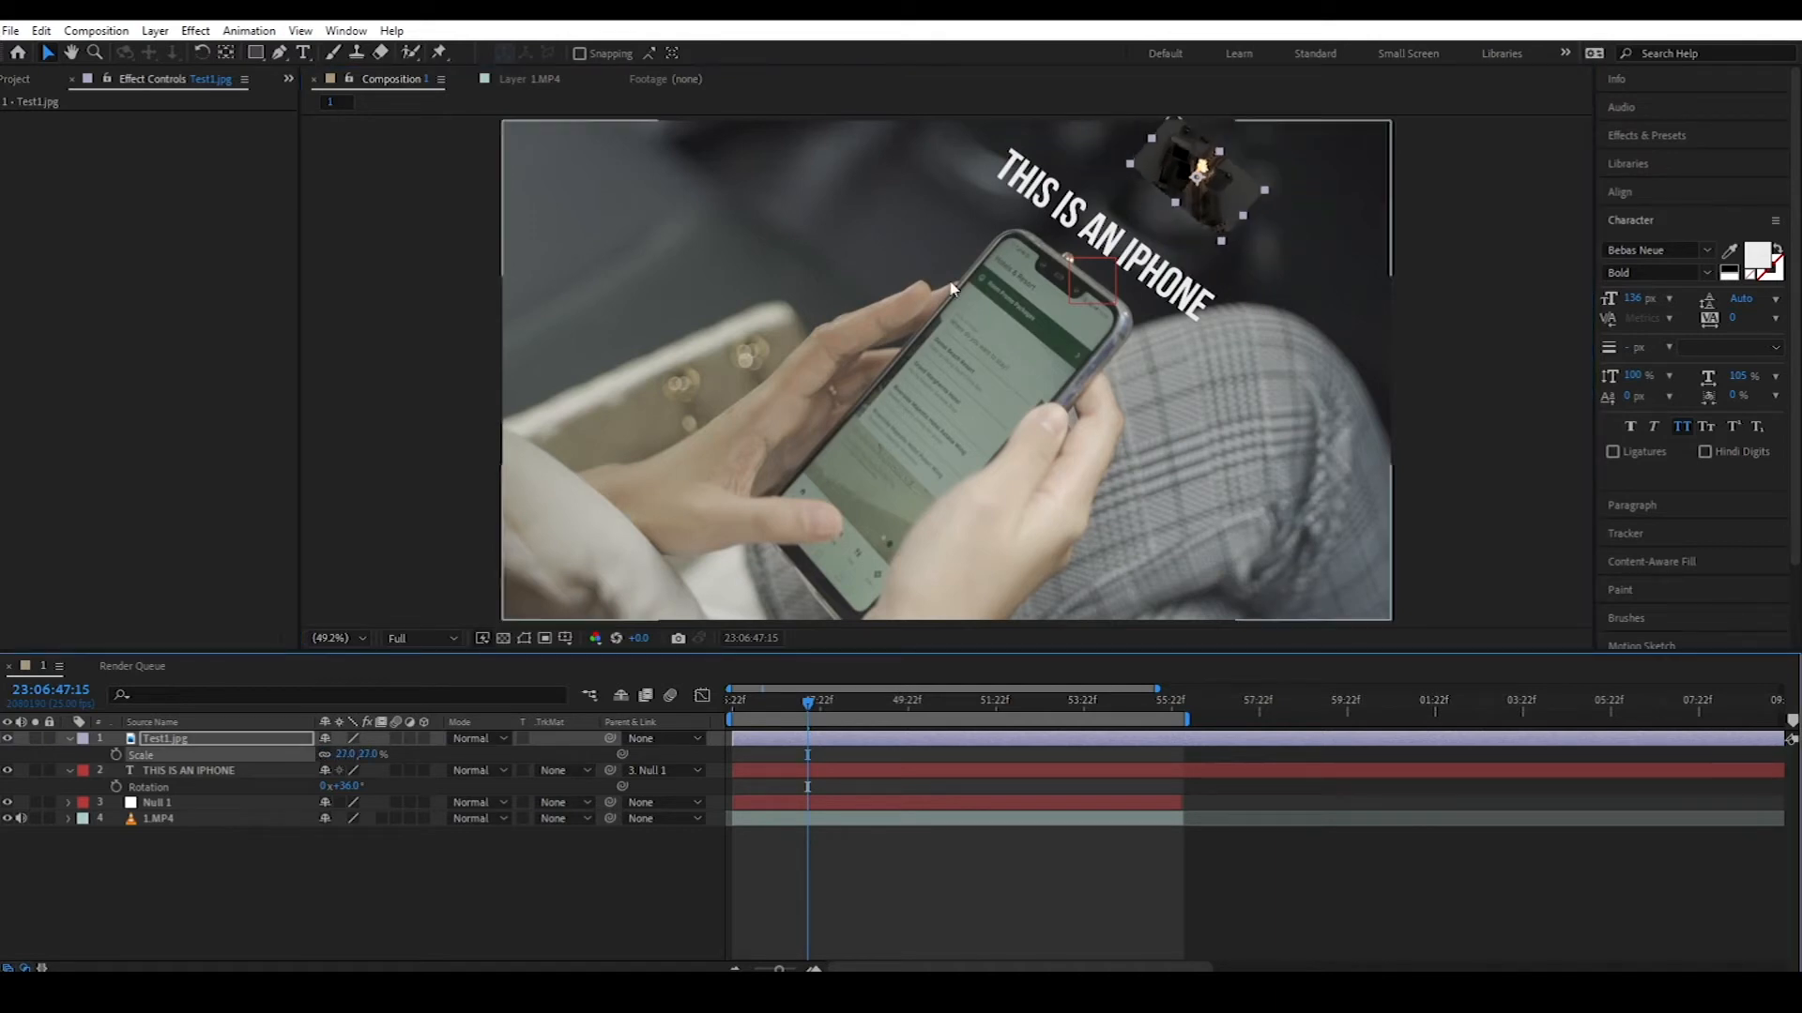
left_click_drag(1224, 197, 1214, 217)
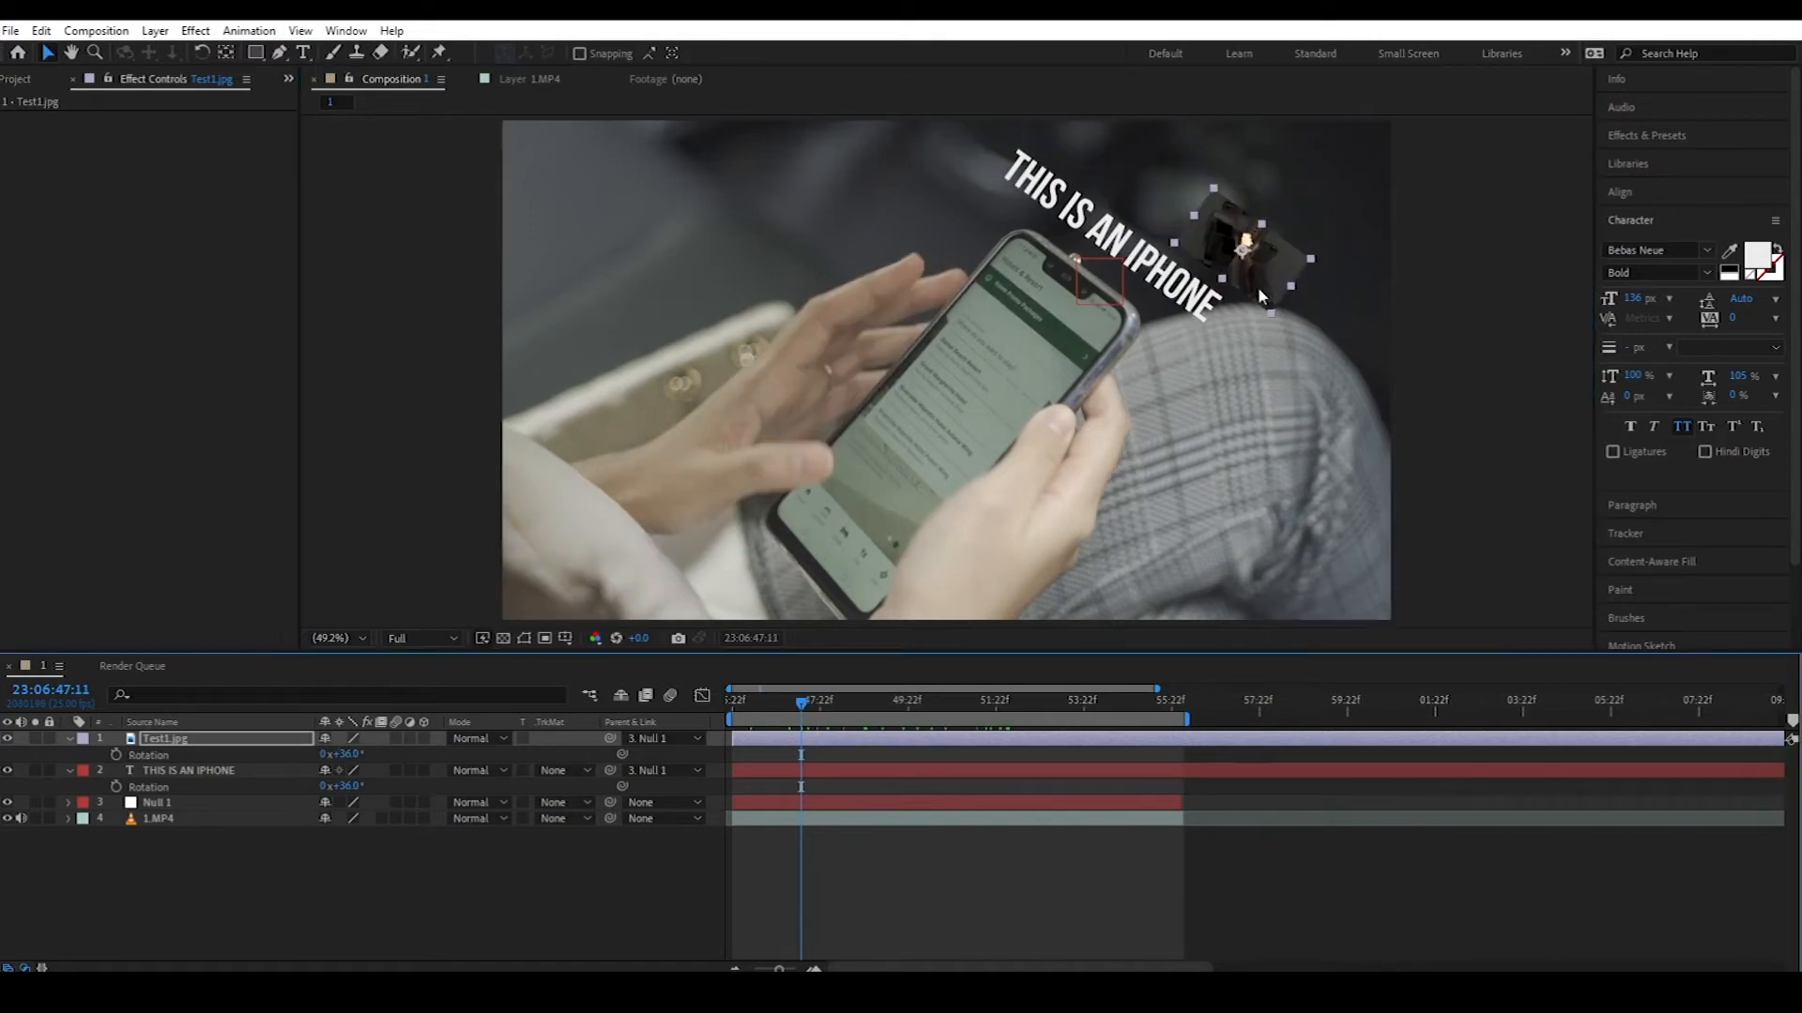
left_click_drag(1257, 285, 1217, 419)
Step: Preview the image following the phone, then create a new composition from 2.MP4
mouse_move(813, 719)
left_mouse_down()
mouse_move(1077, 719)
mouse_move(826, 730)
left_mouse_up()
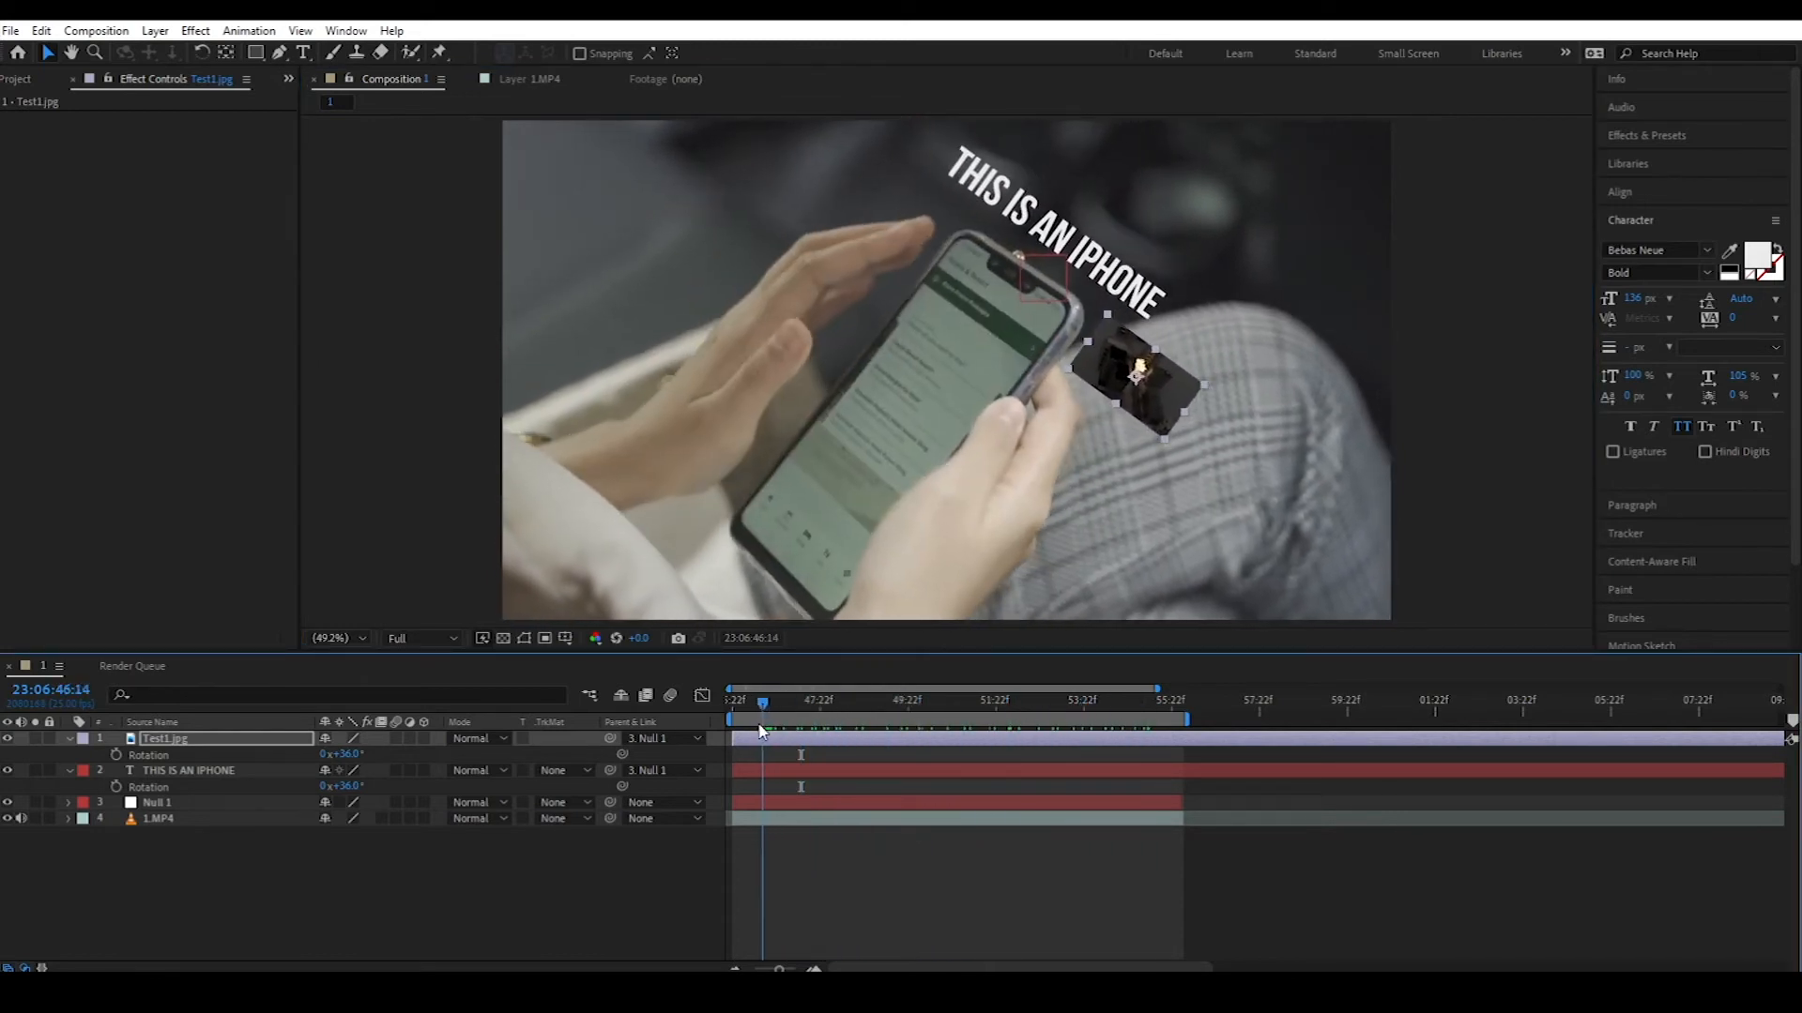
left_click_drag(60, 284, 86, 562)
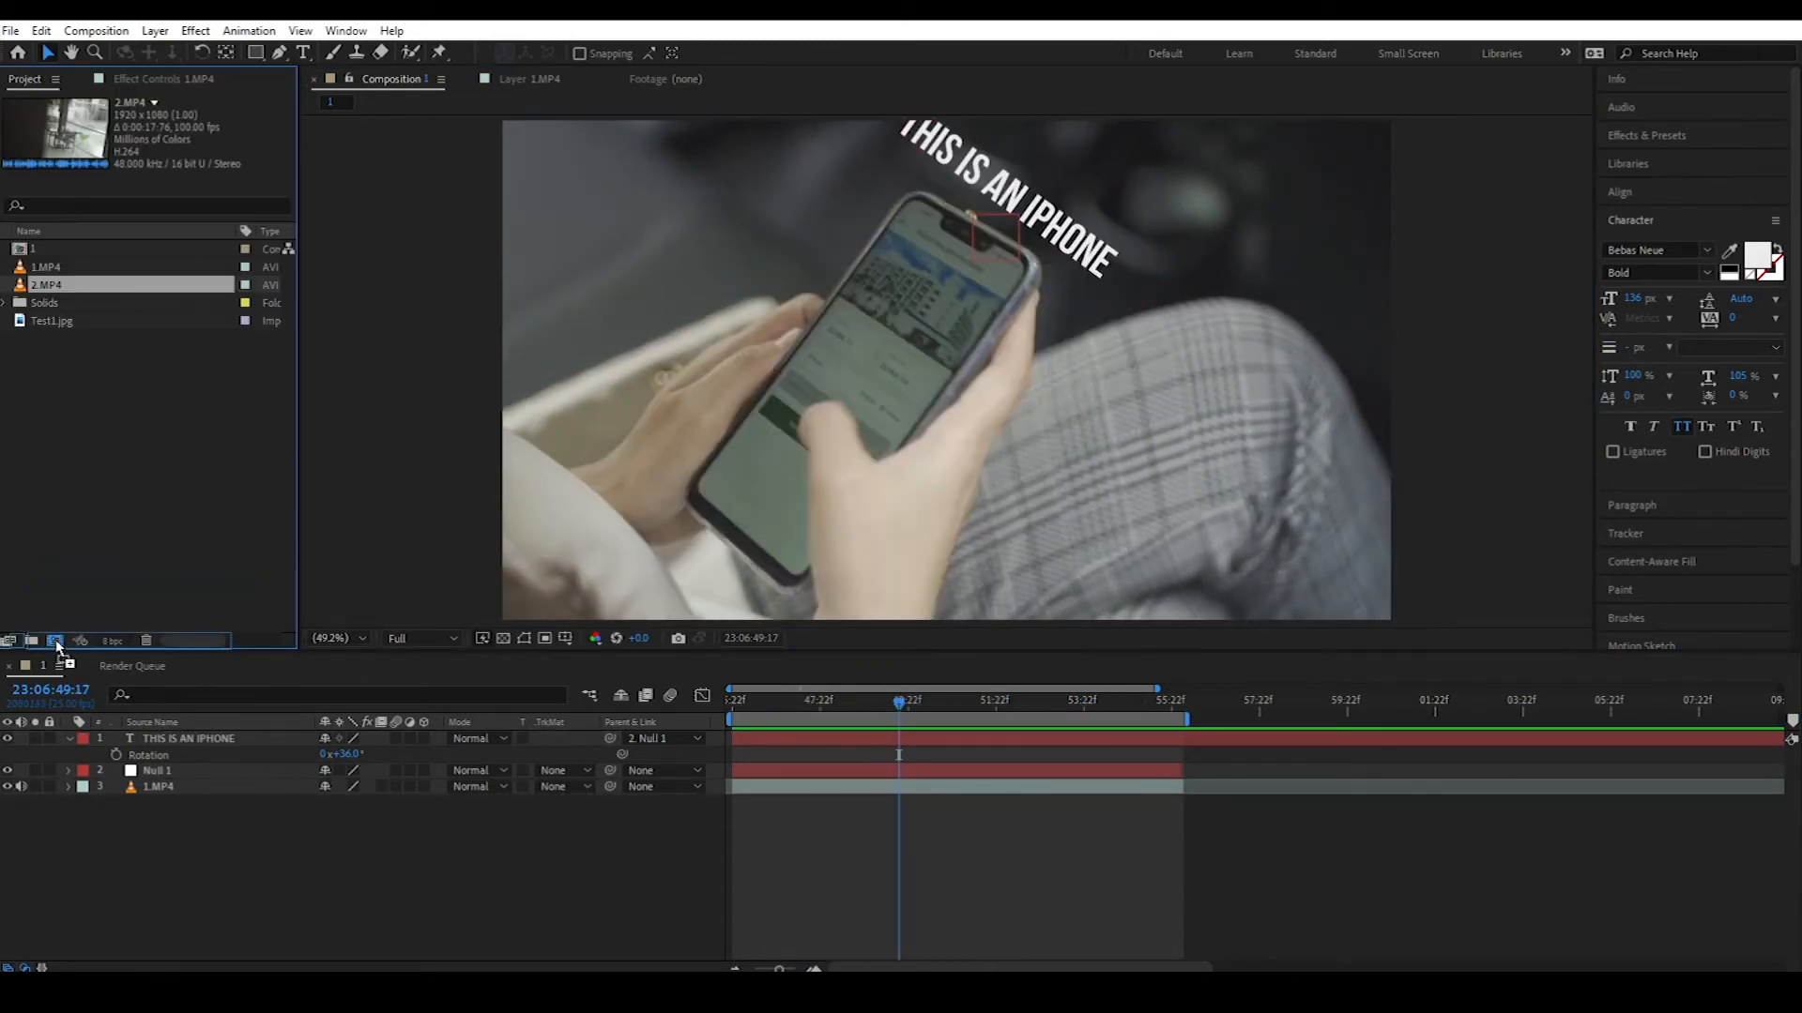
left_click_drag(55, 639, 55, 640)
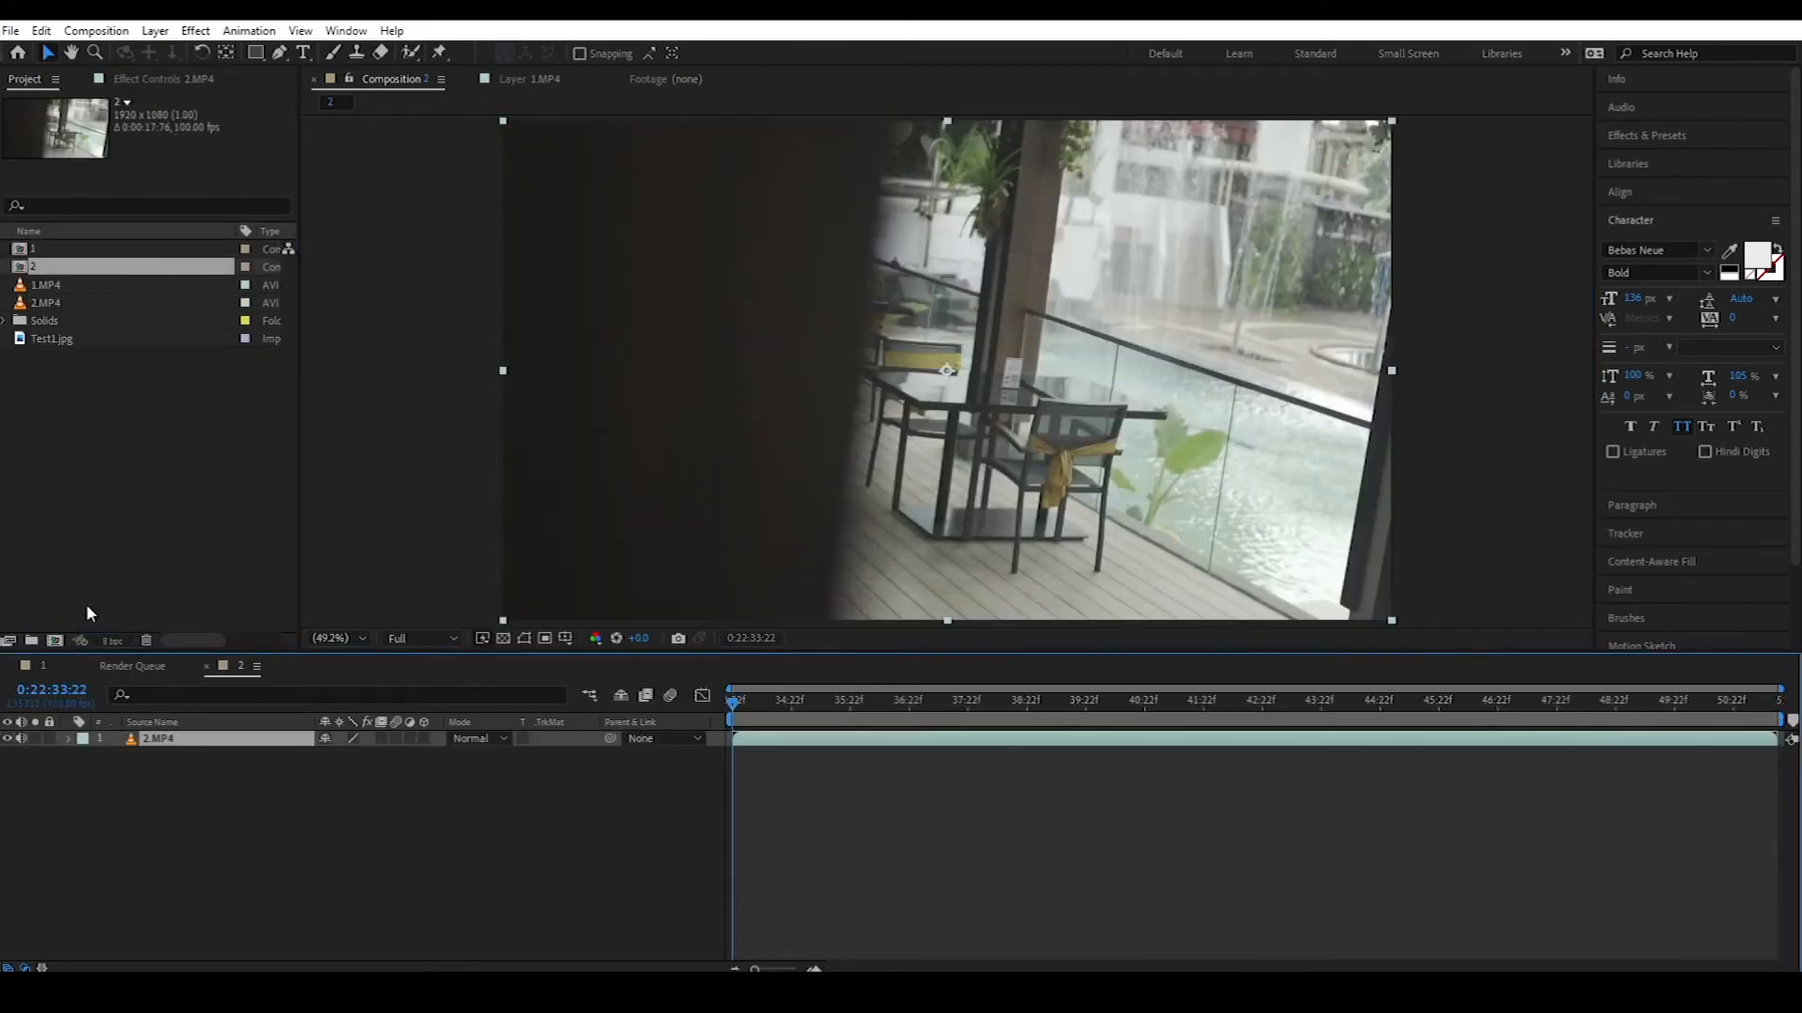
Step: In composition 2, add Null 2 and start a position-and-rotation motion track on 2.MP4
mouse_move(760, 716)
left_mouse_down()
mouse_move(1307, 719)
mouse_move(769, 732)
left_mouse_up()
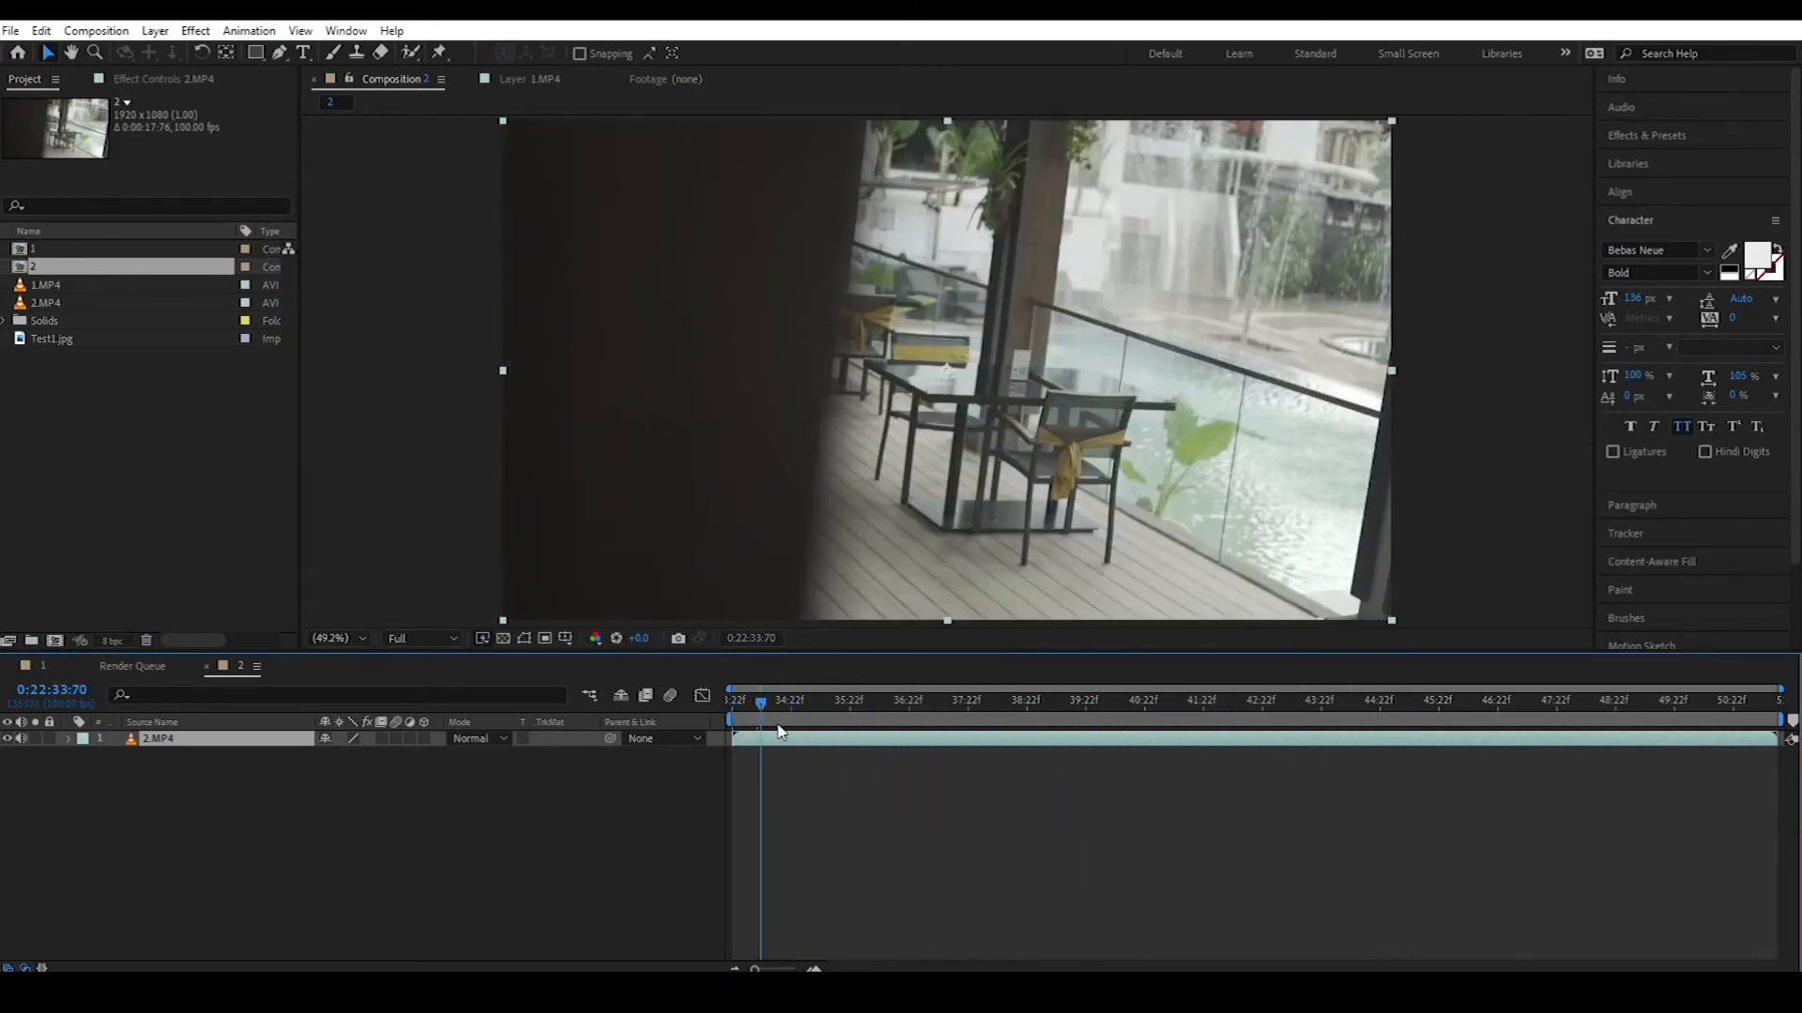
left_click(1652, 533)
right_click(465, 796)
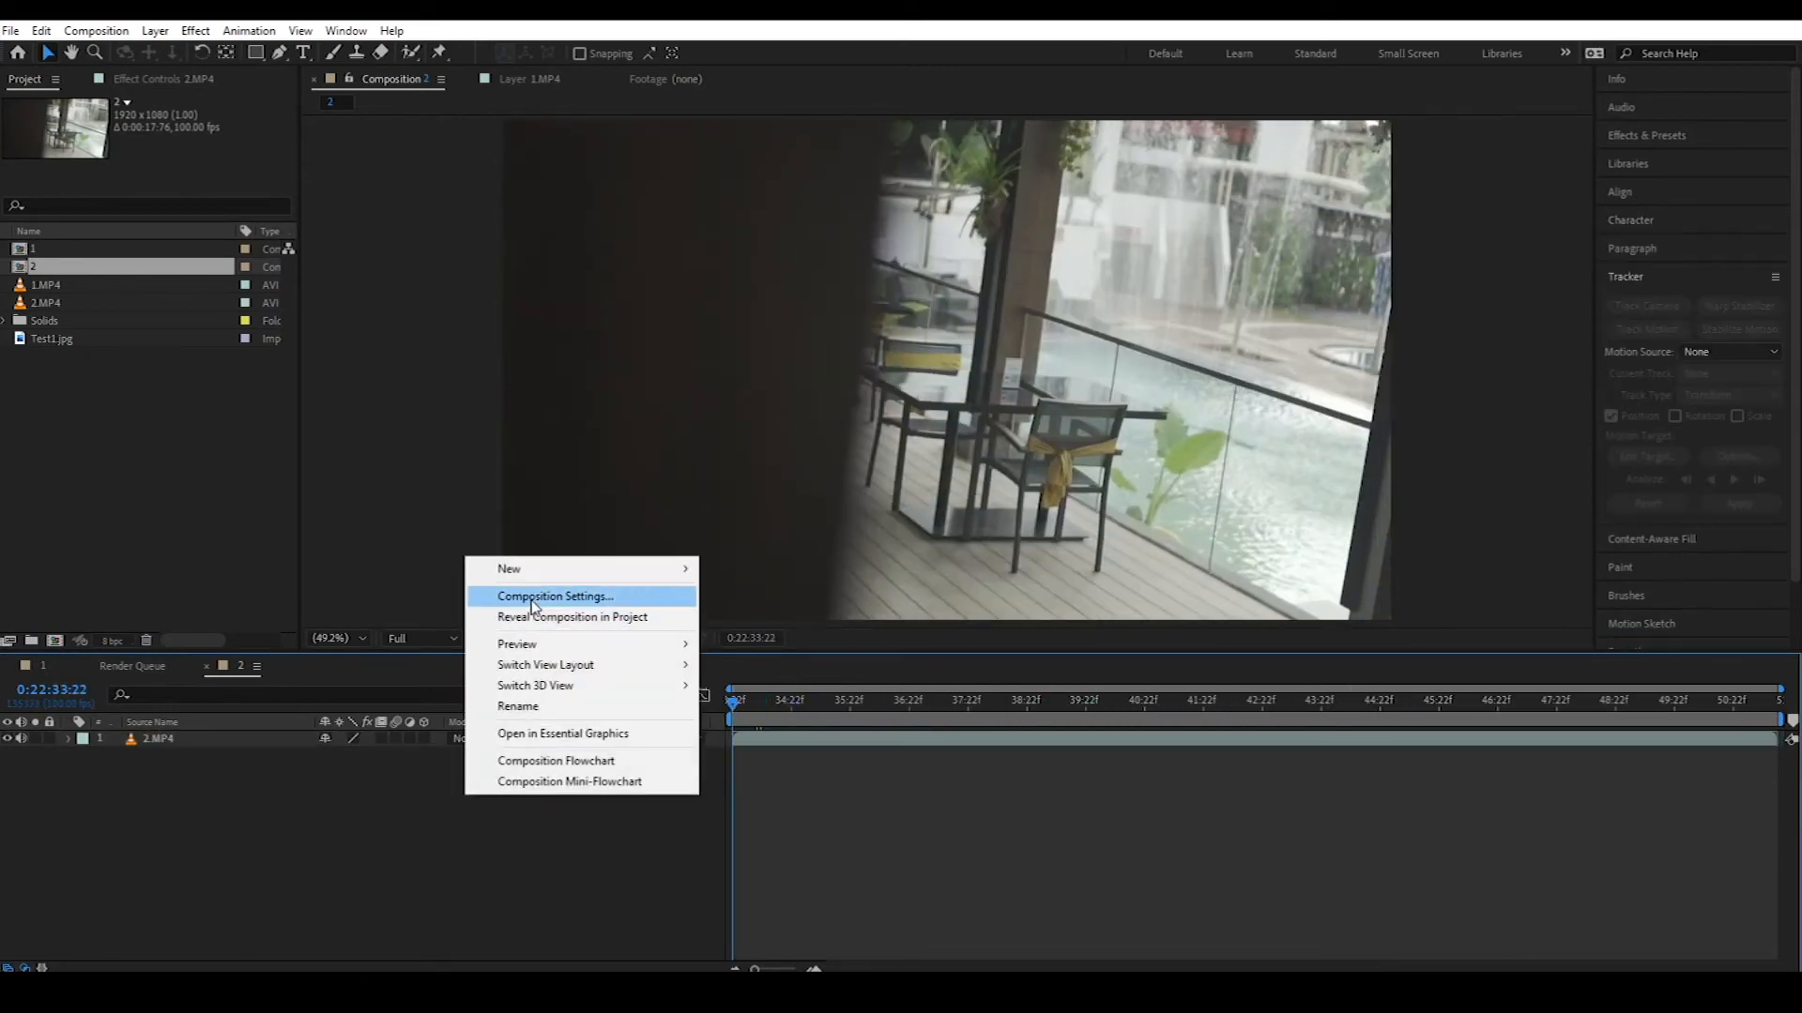
mouse_move(562, 584)
left_click(788, 681)
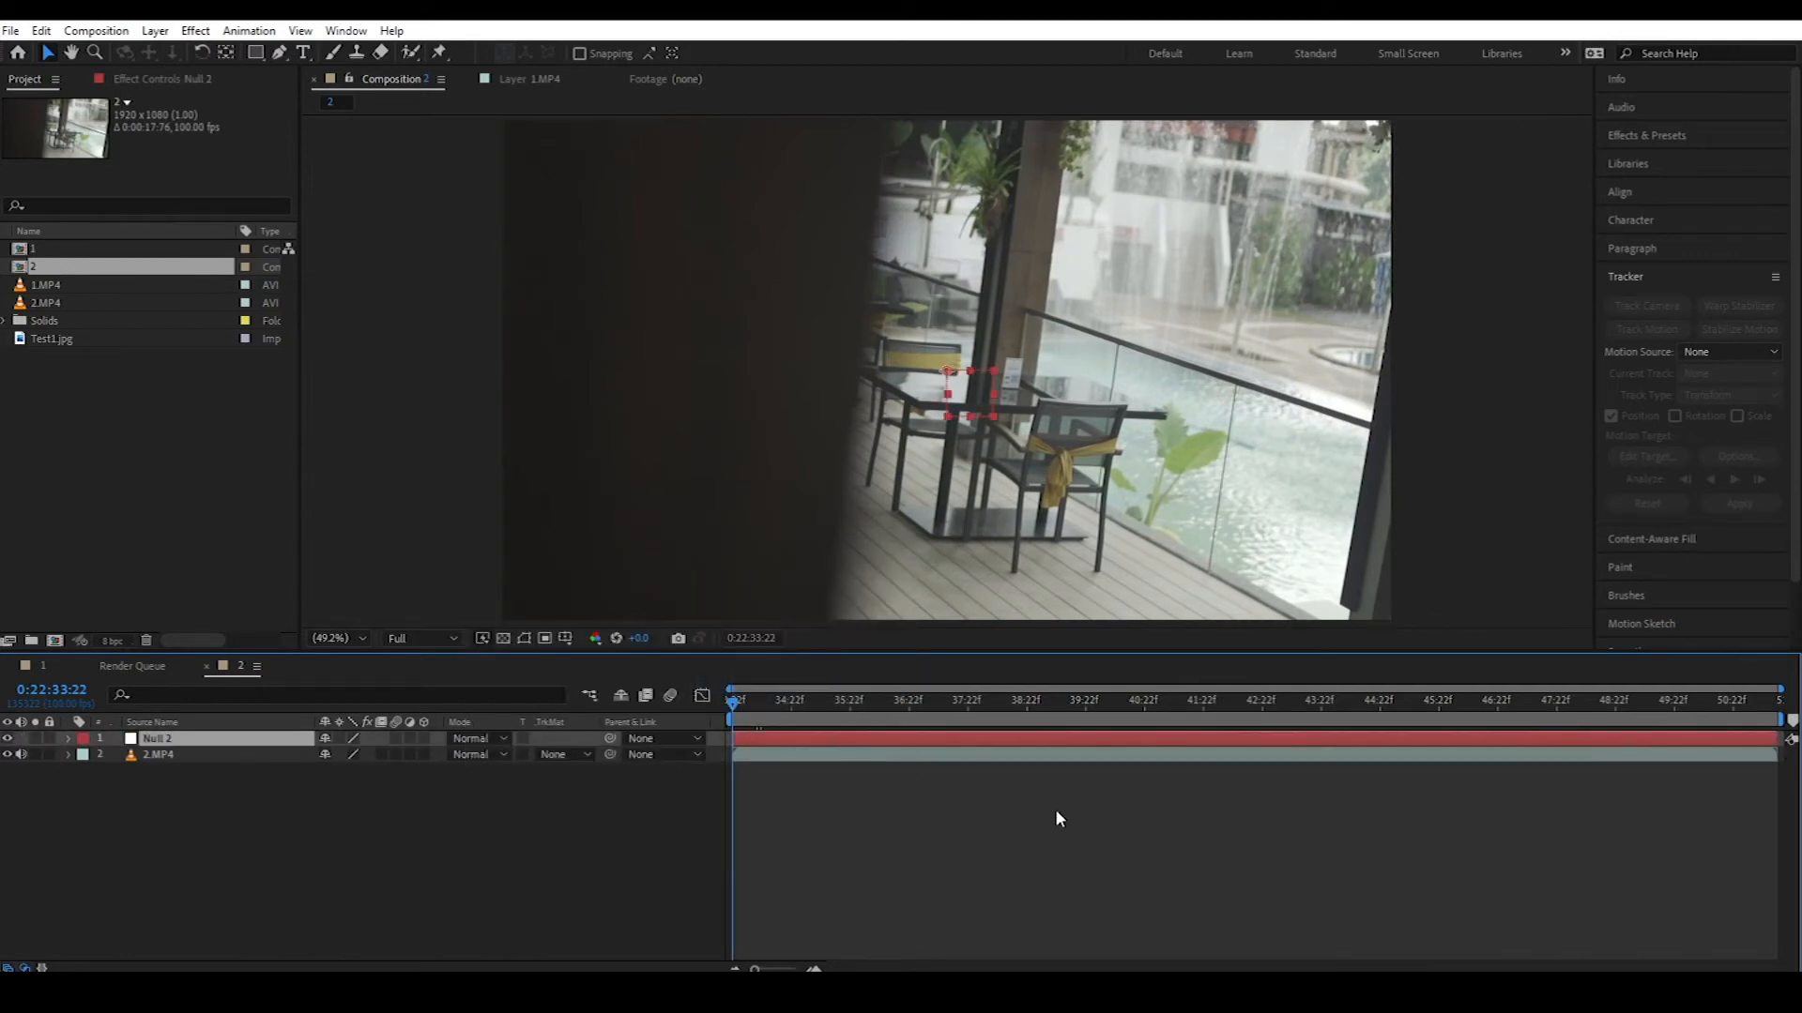
left_click(1065, 756)
left_click(1648, 330)
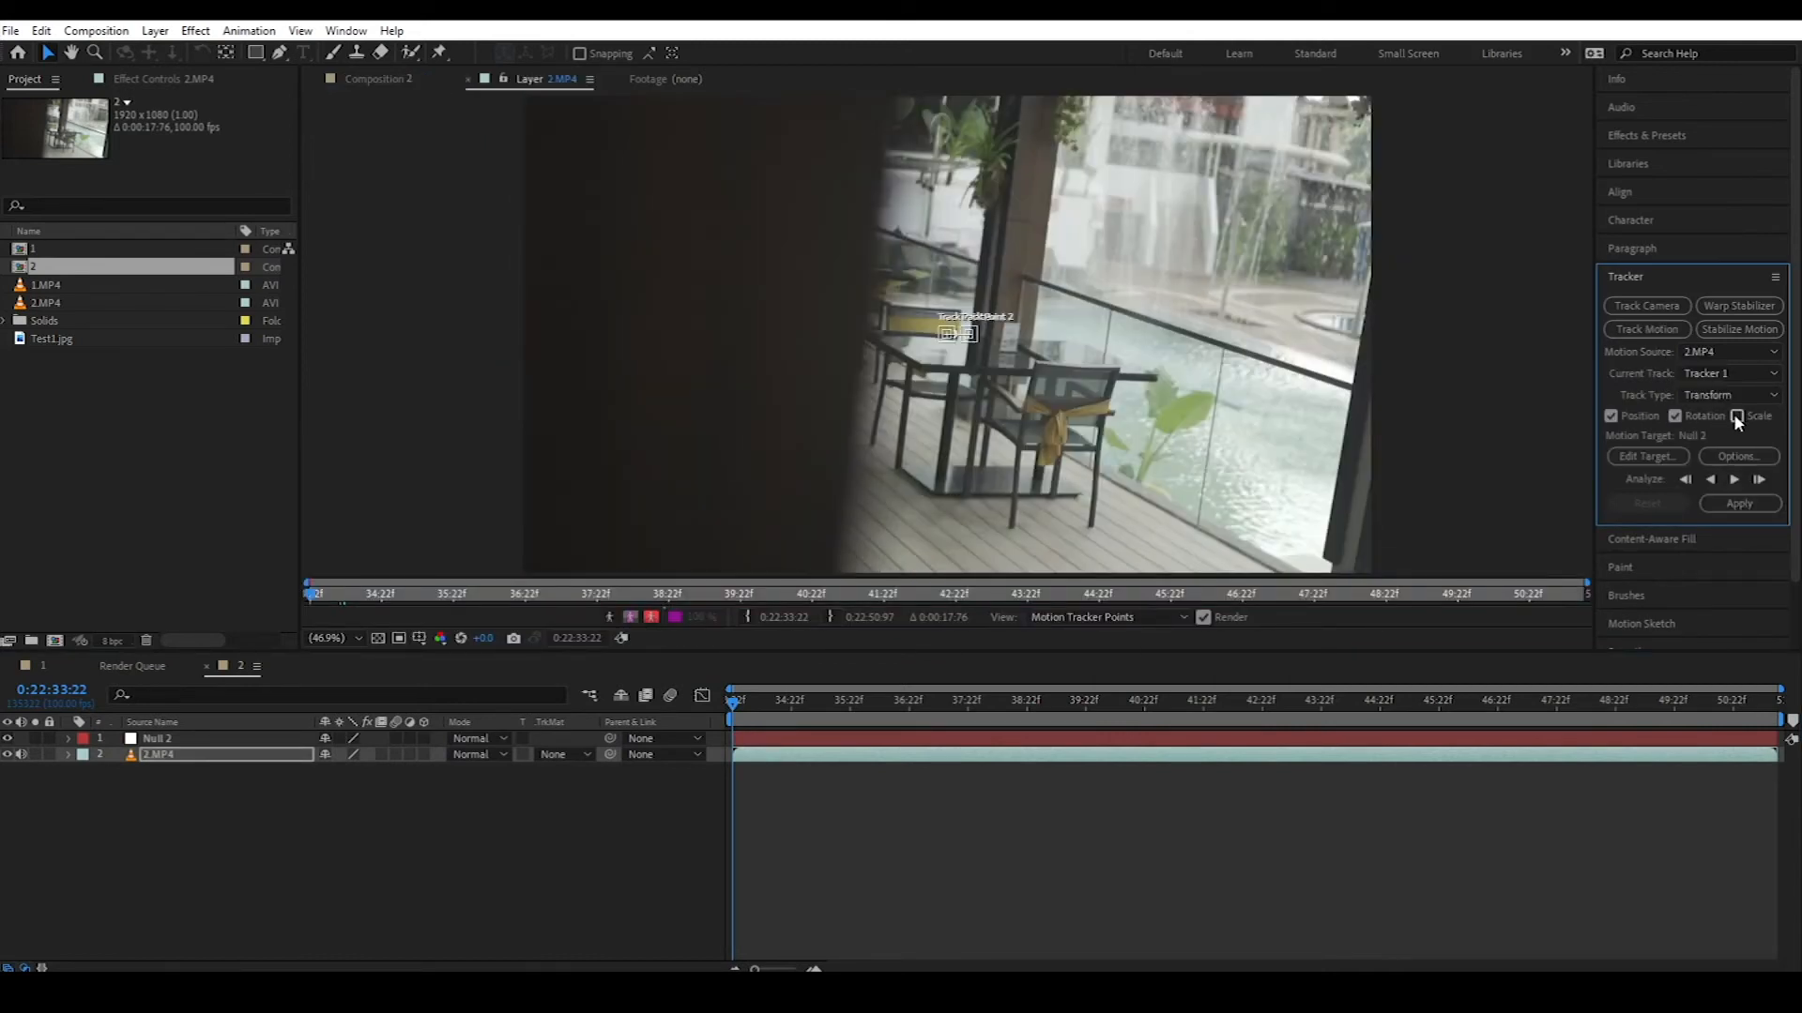
Step: At 100% view, enlarge Track Point 2's boxes and move Track Point 1 onto the table's edge
key("slash")
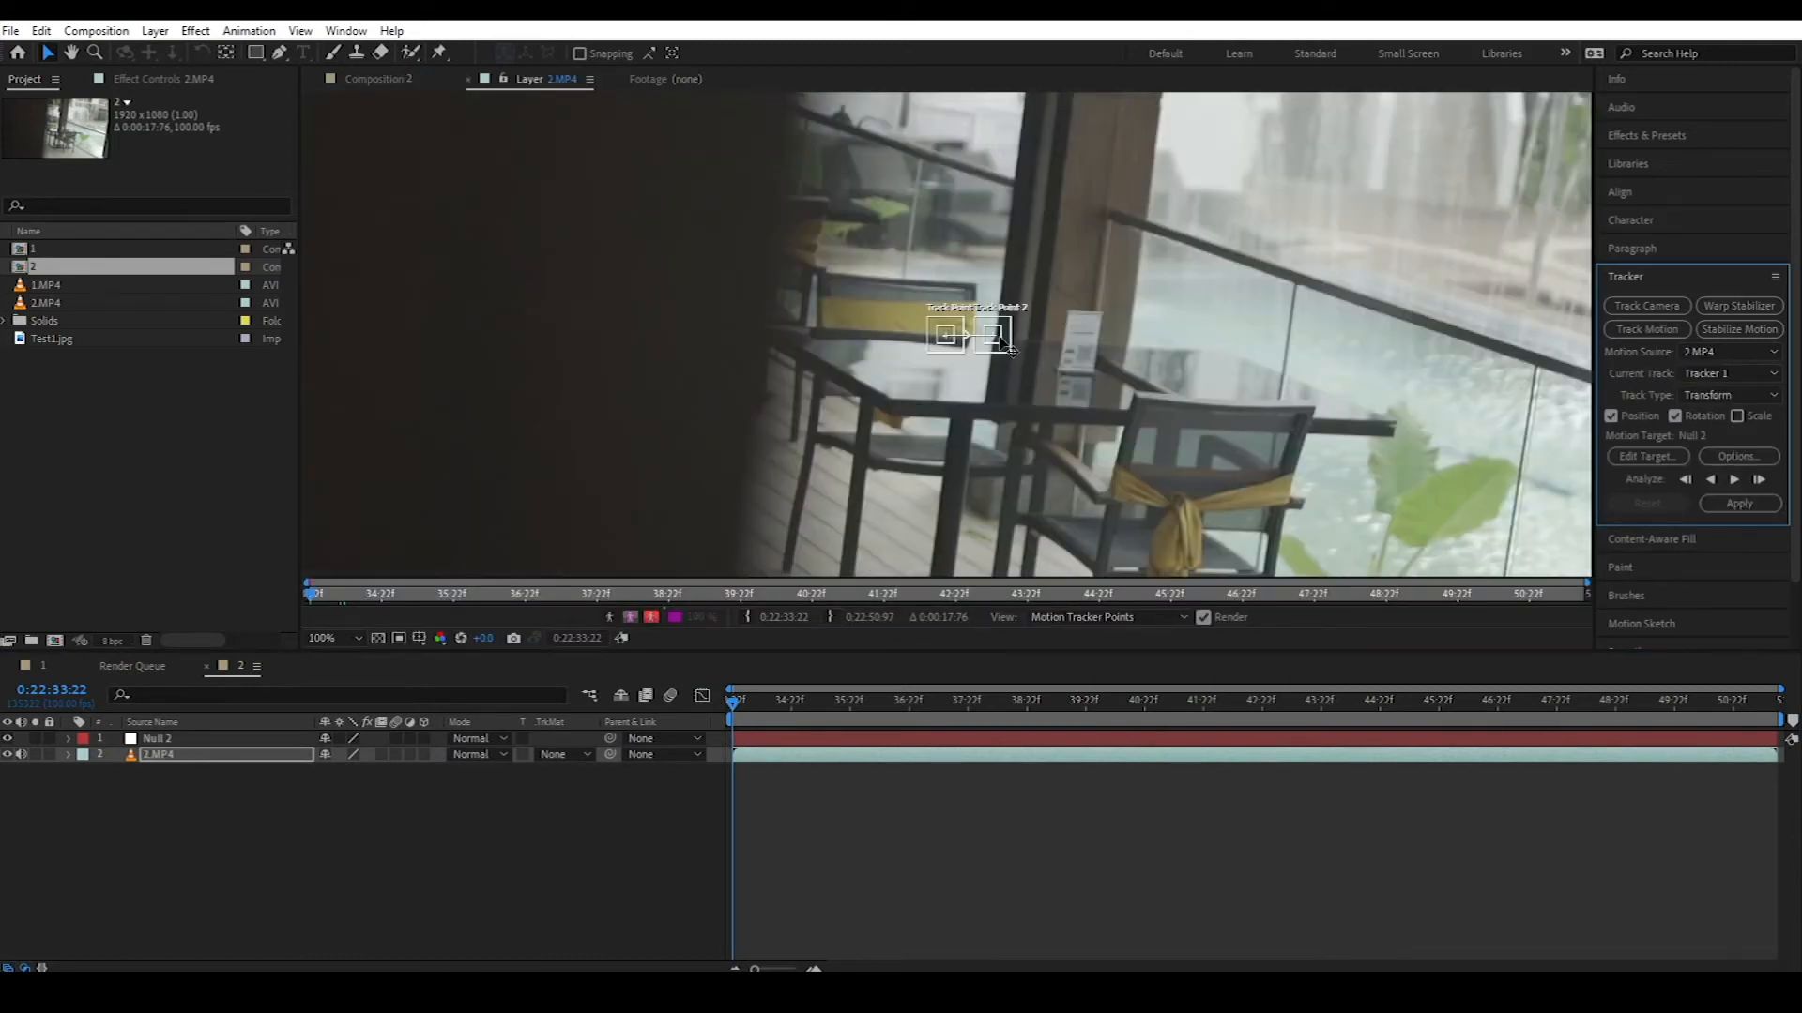
left_click_drag(1010, 353, 1422, 458)
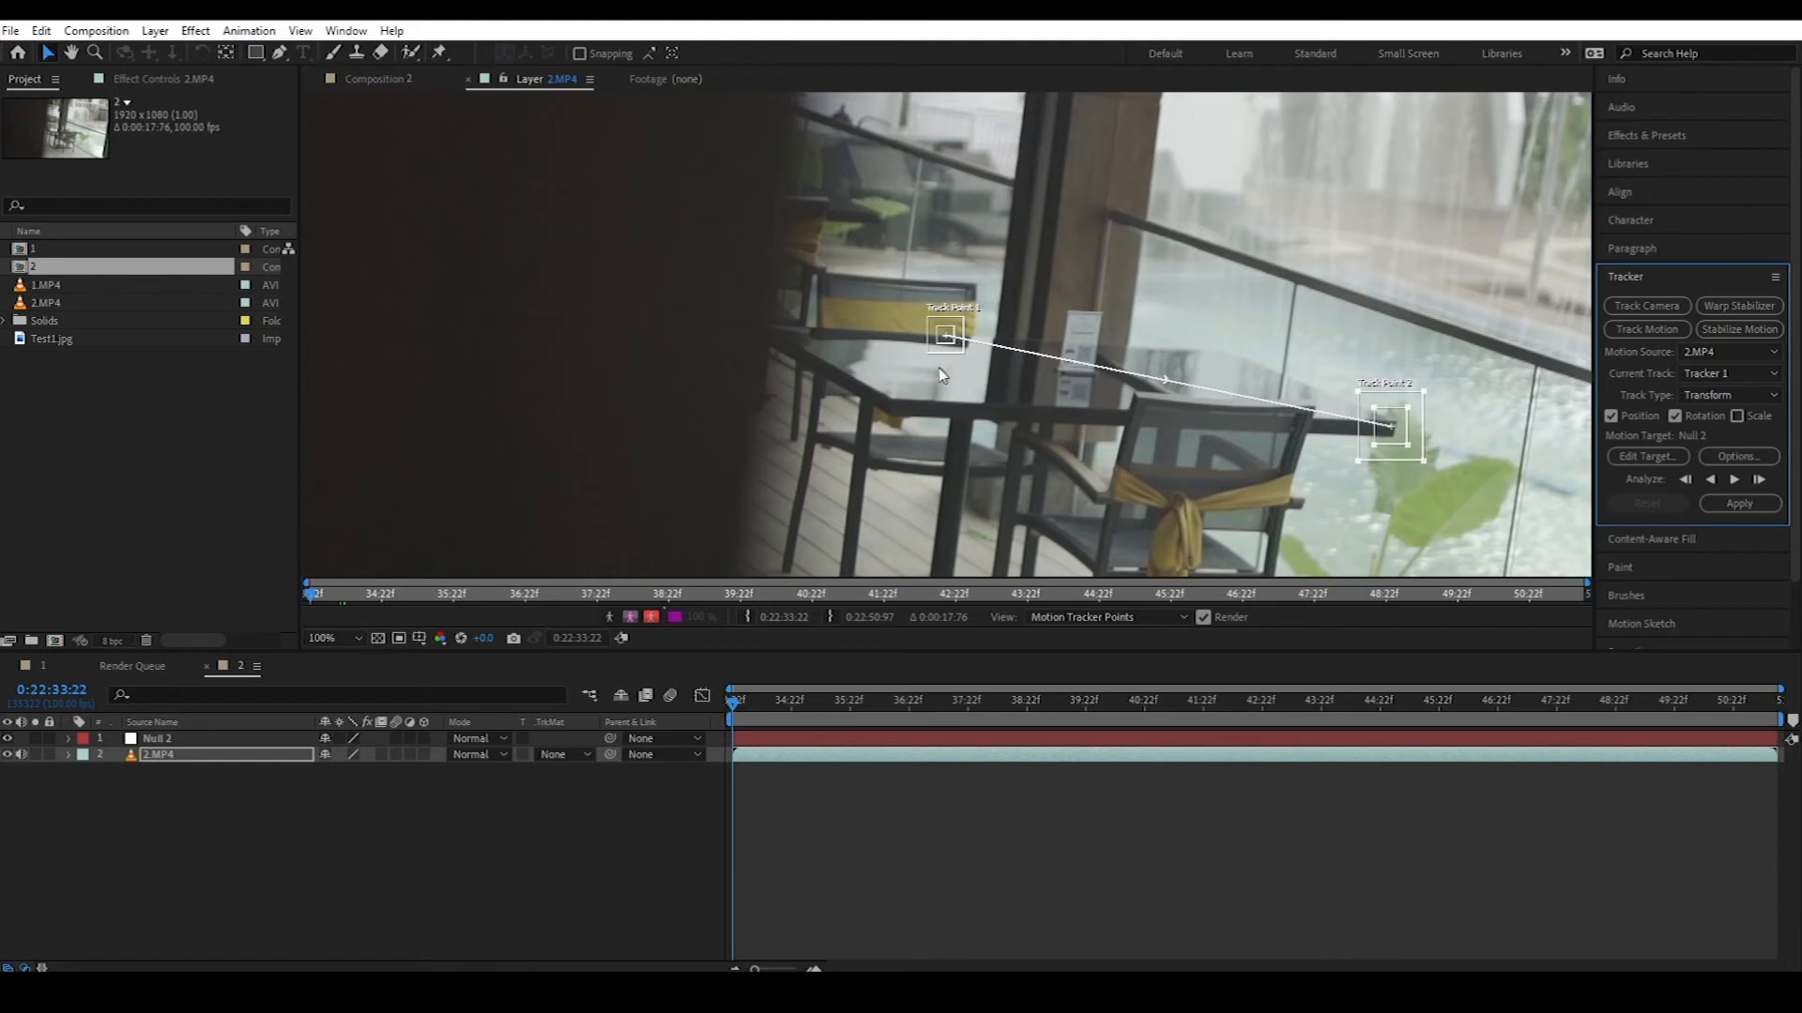
left_click_drag(959, 353, 896, 418)
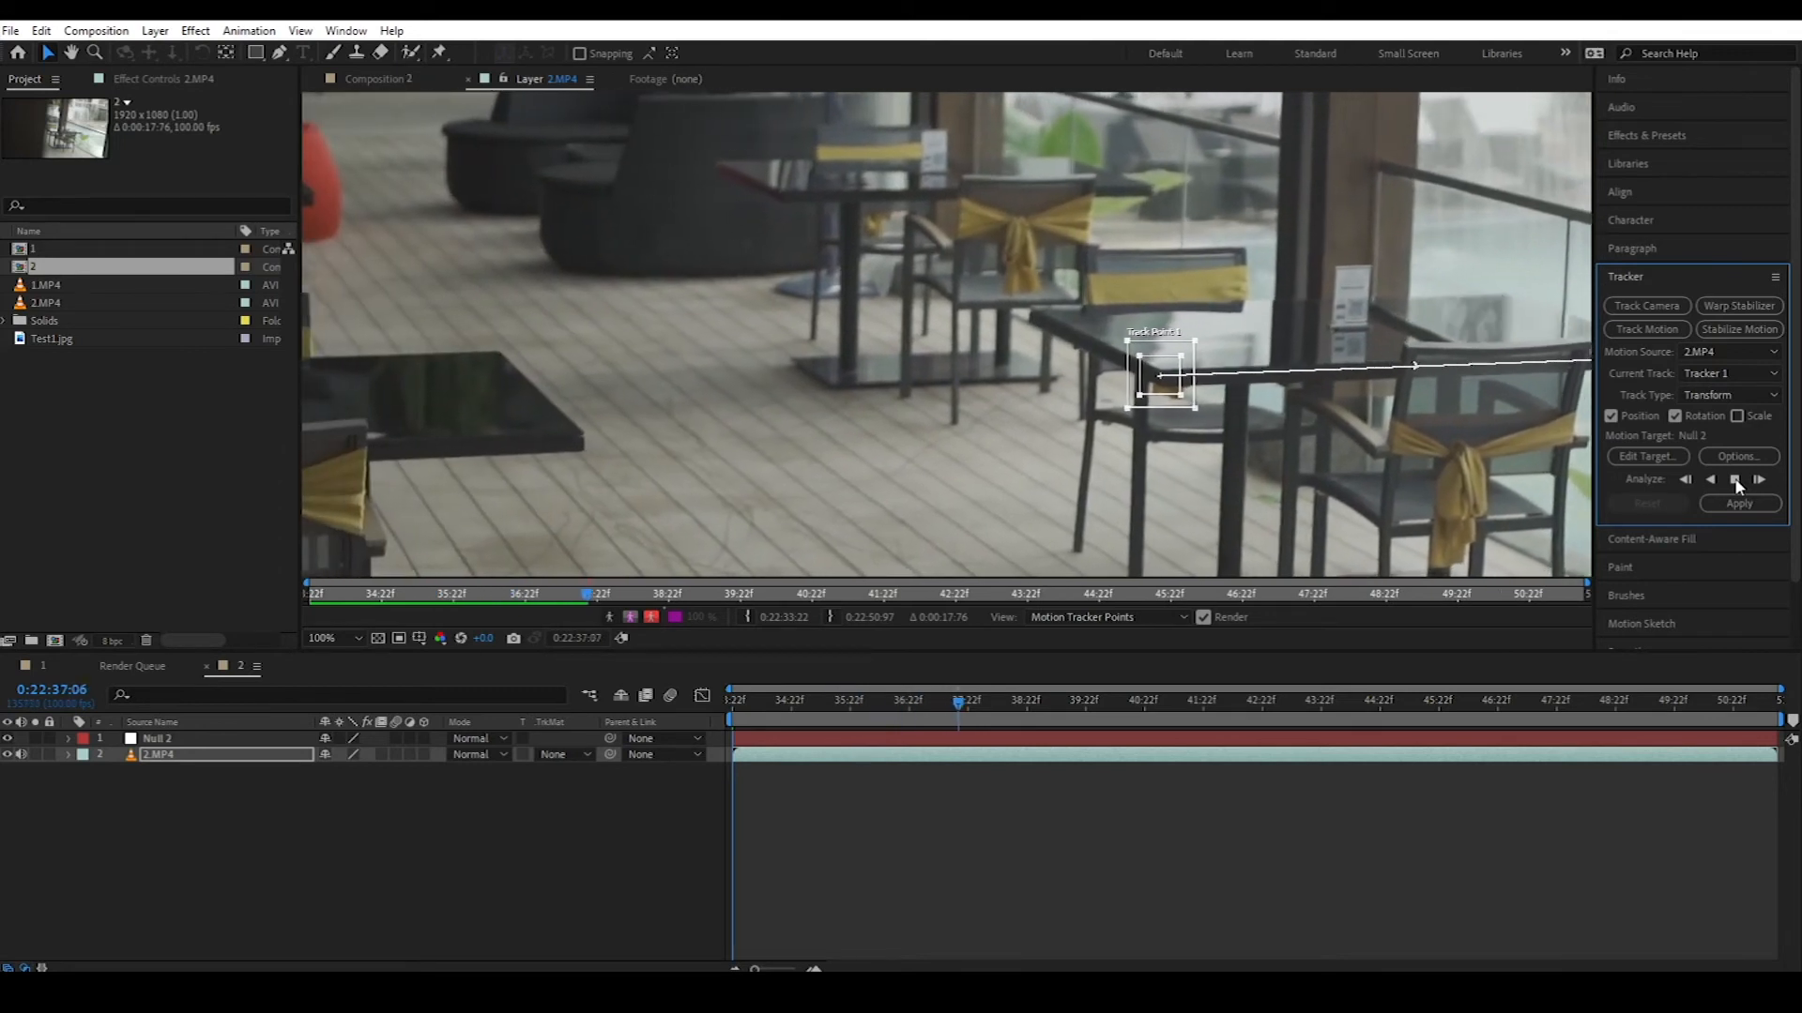
Step: Stop the track analysis and set the viewer magnification to Fit
left_click(1736, 482)
left_click(334, 639)
left_click(331, 303)
left_click(1525, 796)
left_click(1735, 480)
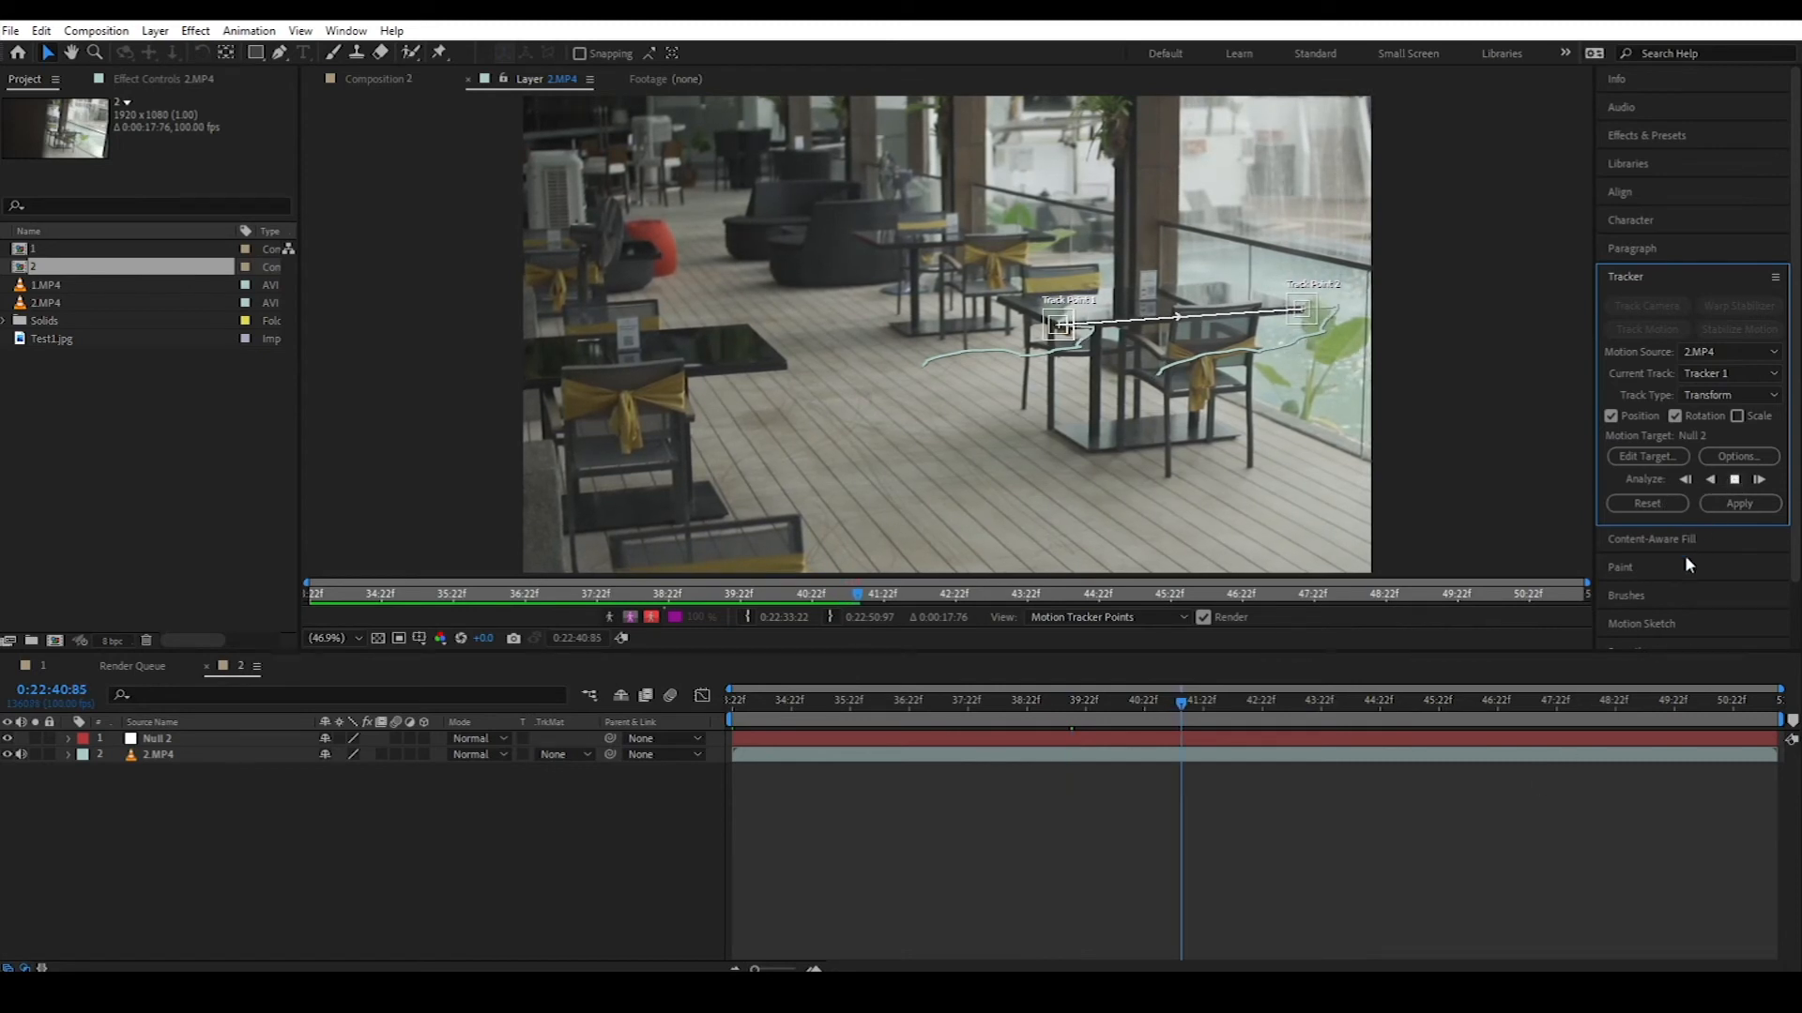
Step: Split Null 2 and 2.MP4 at the playhead, delete their later parts, then scrub back near the start
left_click(1199, 779)
left_click(1205, 740)
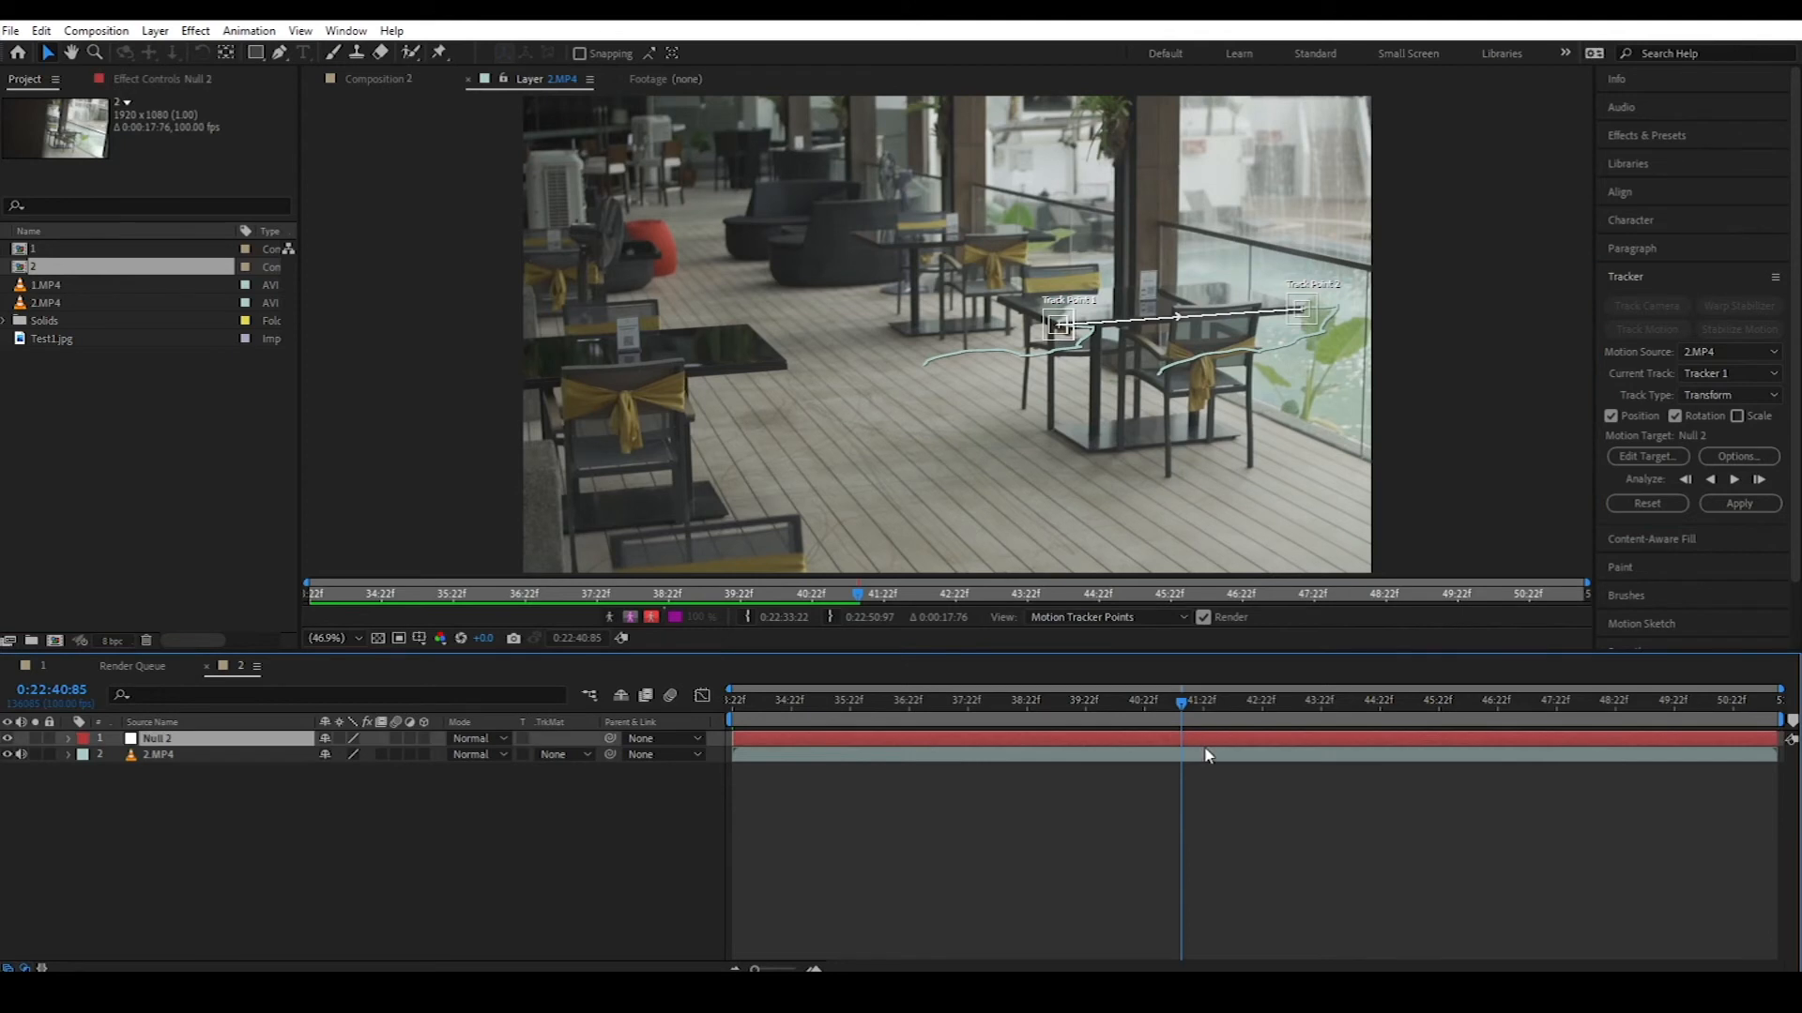
left_click(1207, 756, "shift")
key("ctrl+shift+d")
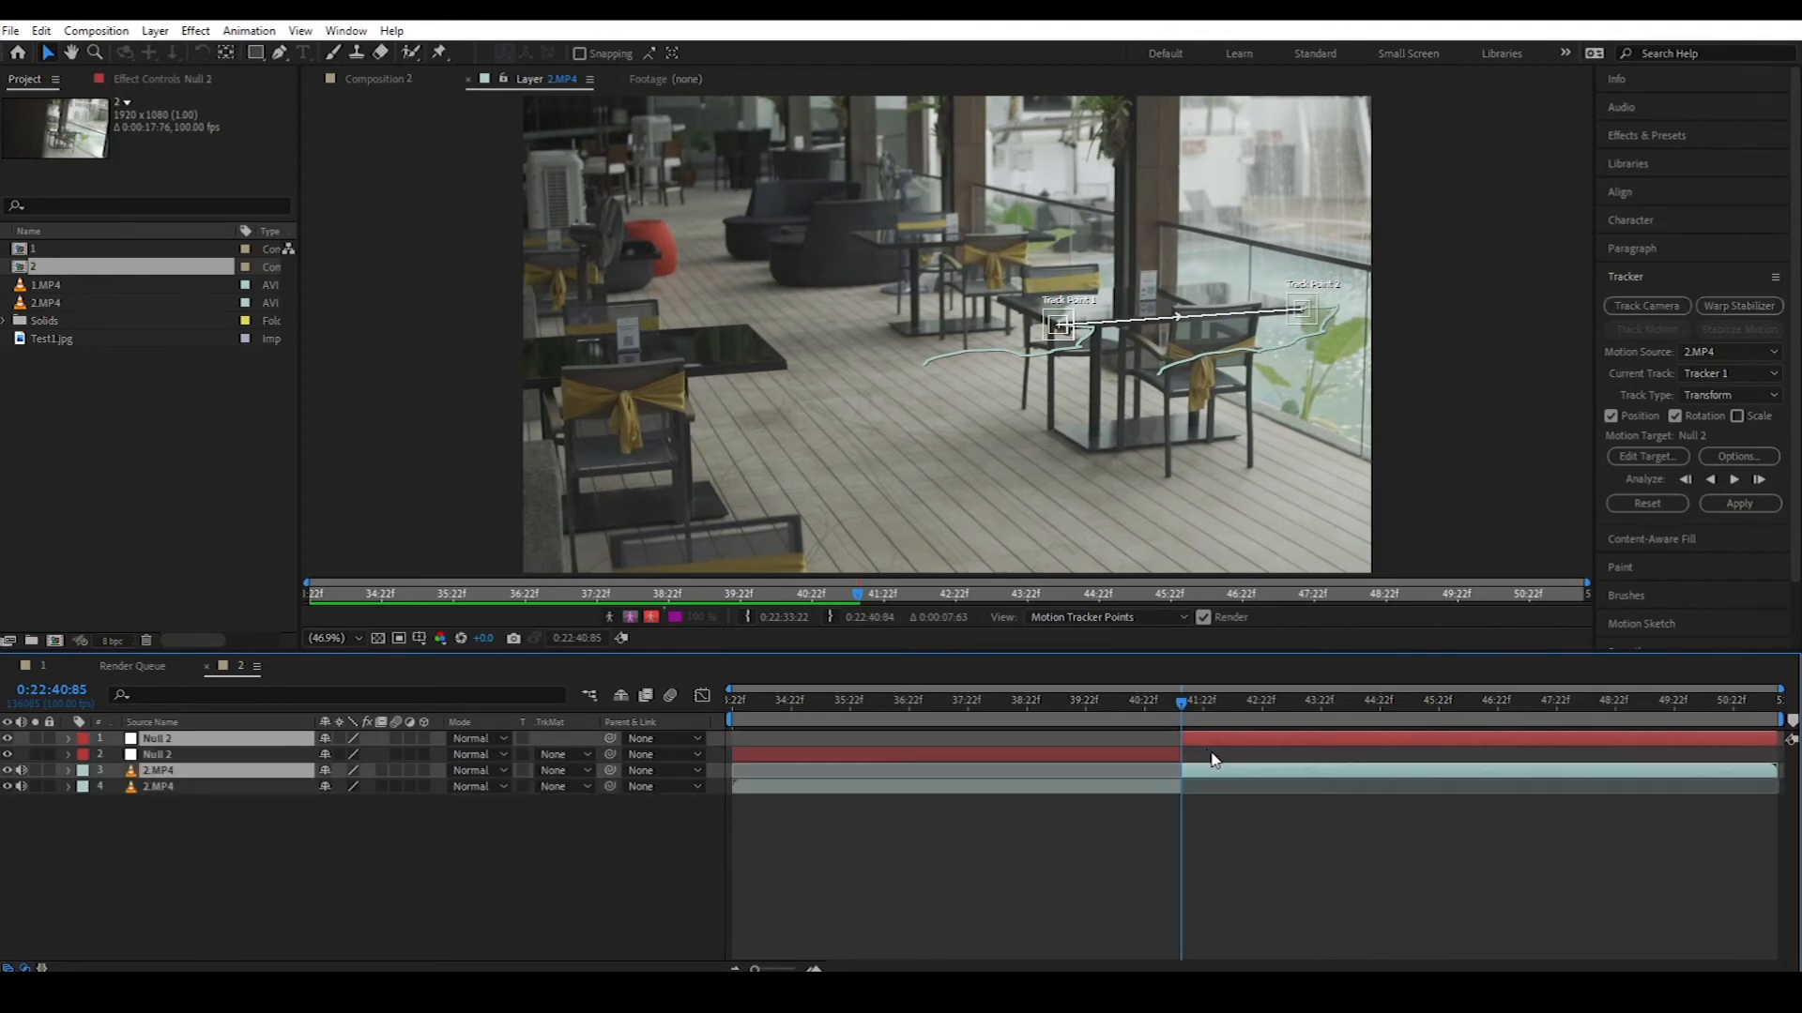
key("Delete")
left_click(1153, 704)
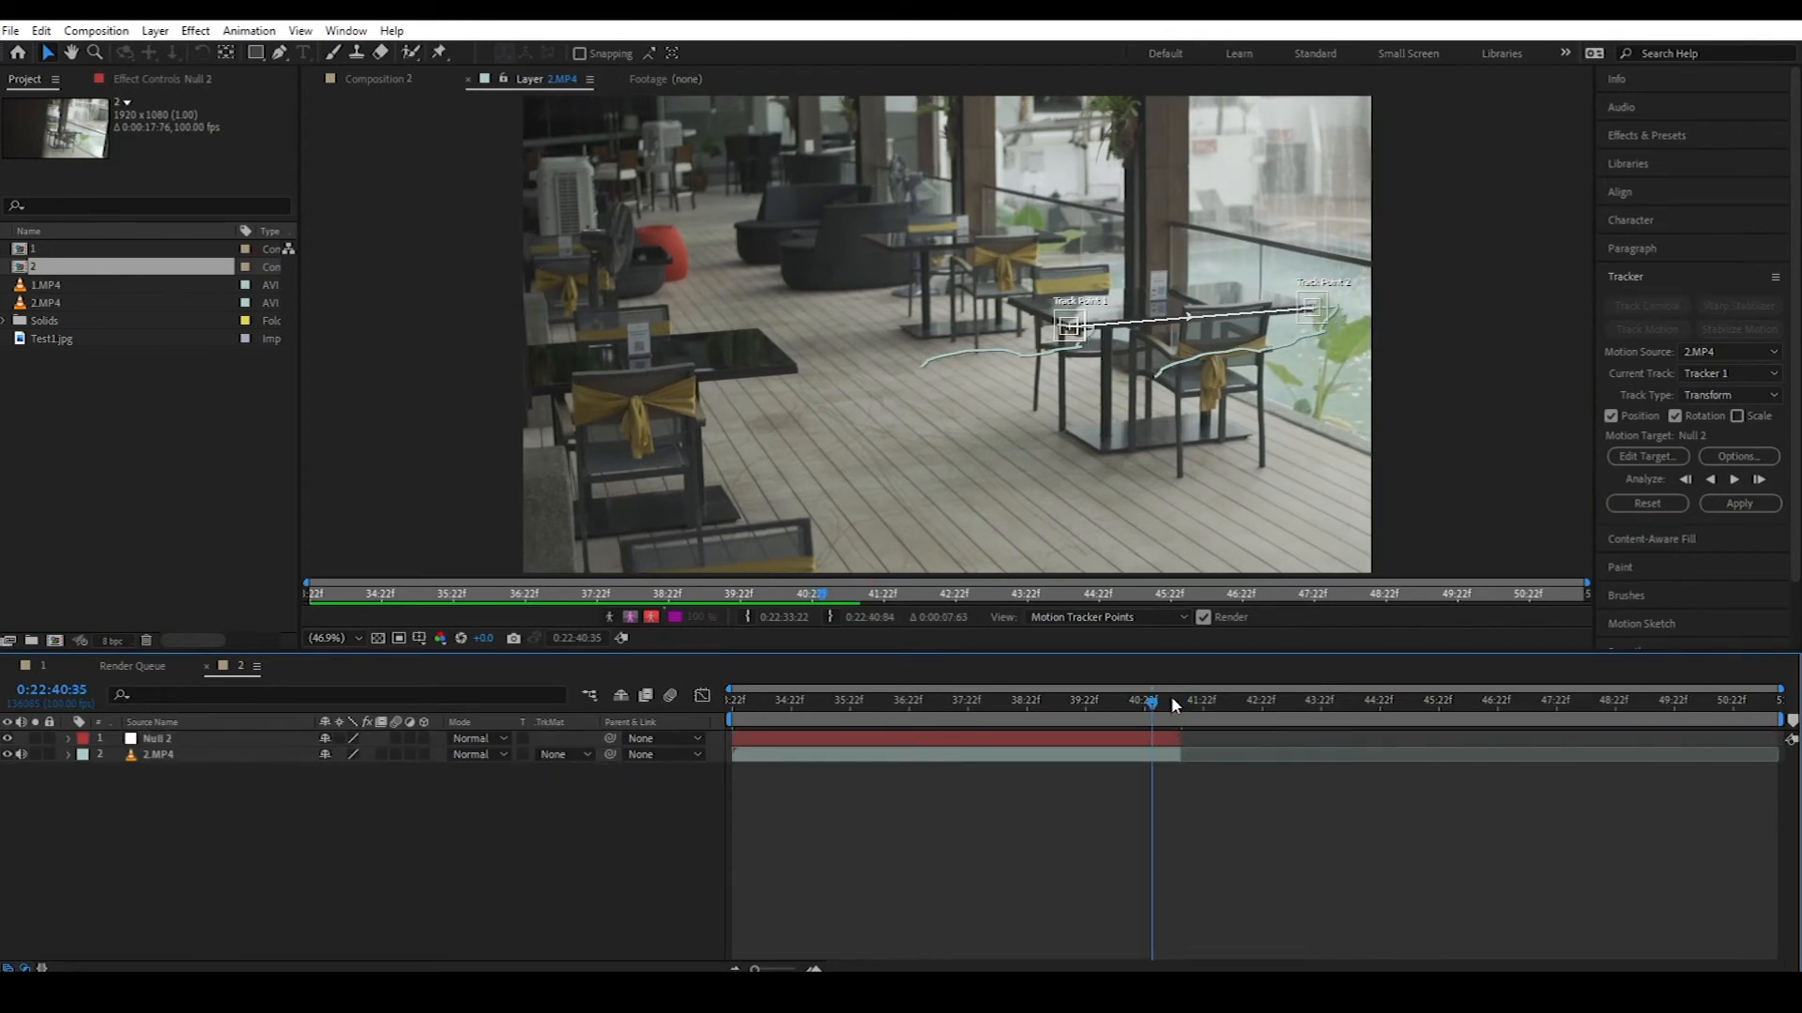
left_click(1167, 699)
left_click_drag(1111, 714, 655, 722)
left_click_drag(788, 721, 854, 721)
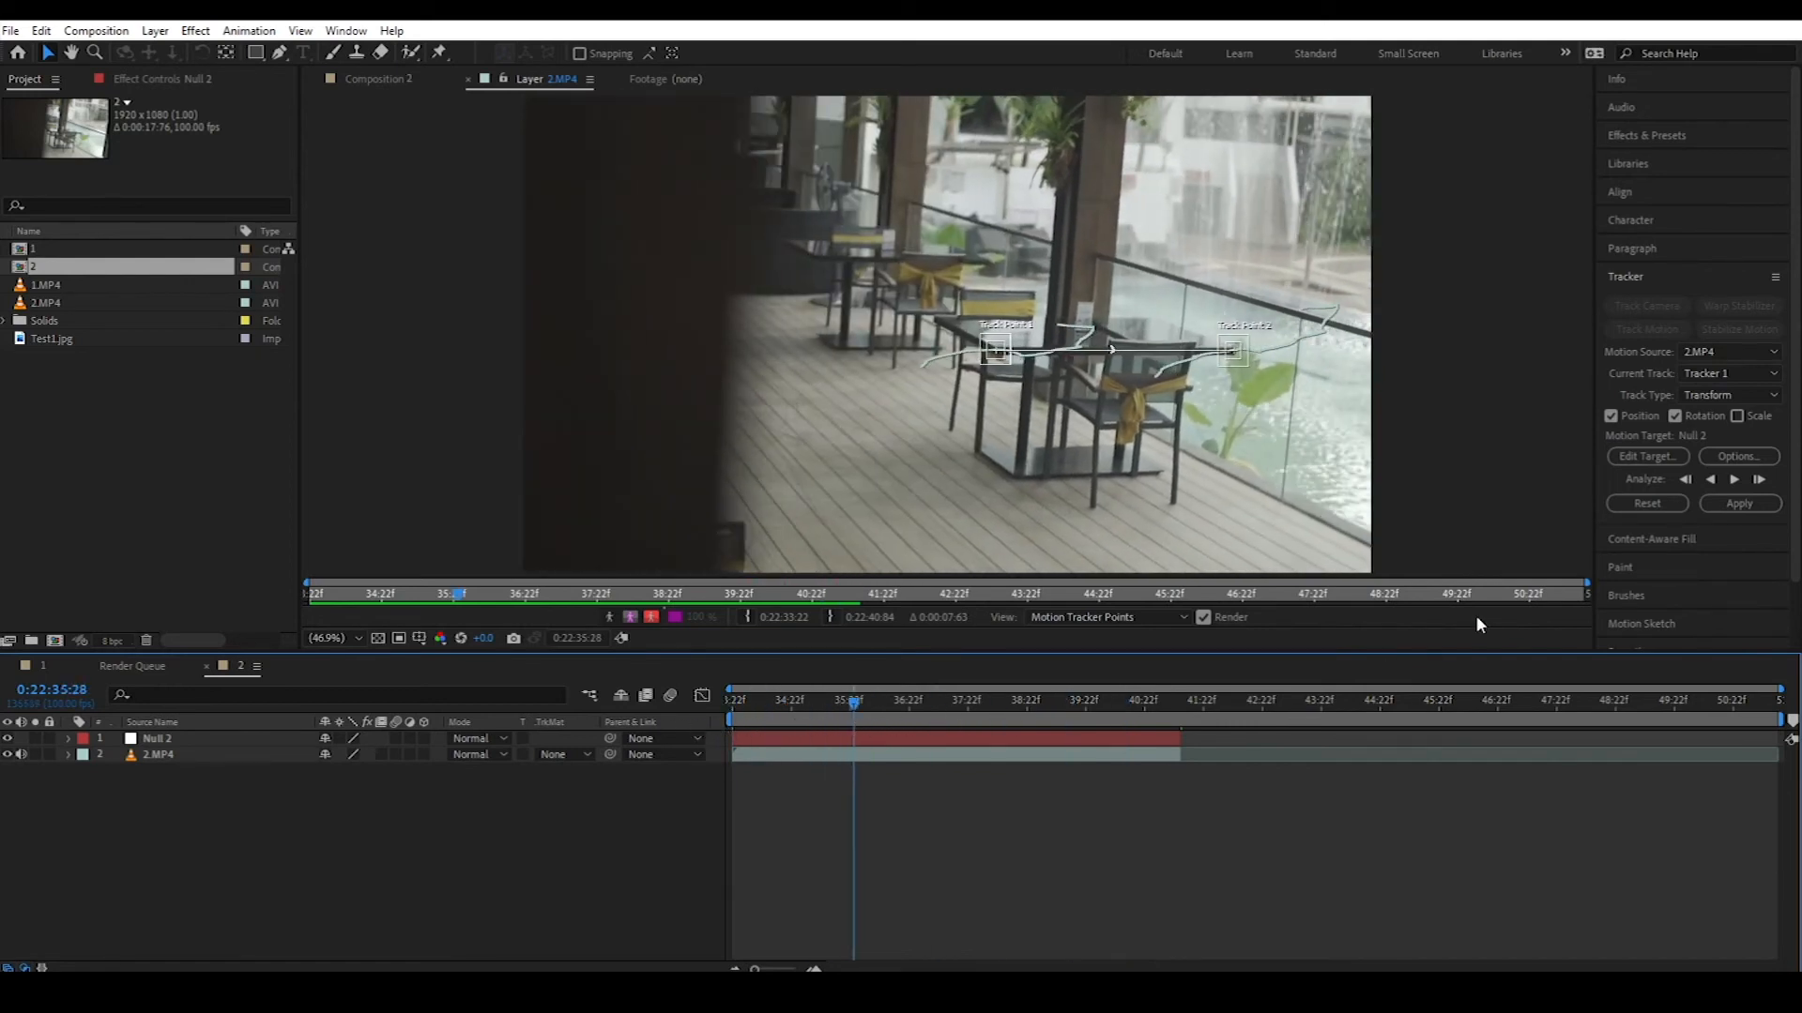
Step: Apply the table track to Null 2 on both X and Y axes, then return to the clip start
left_click(1738, 504)
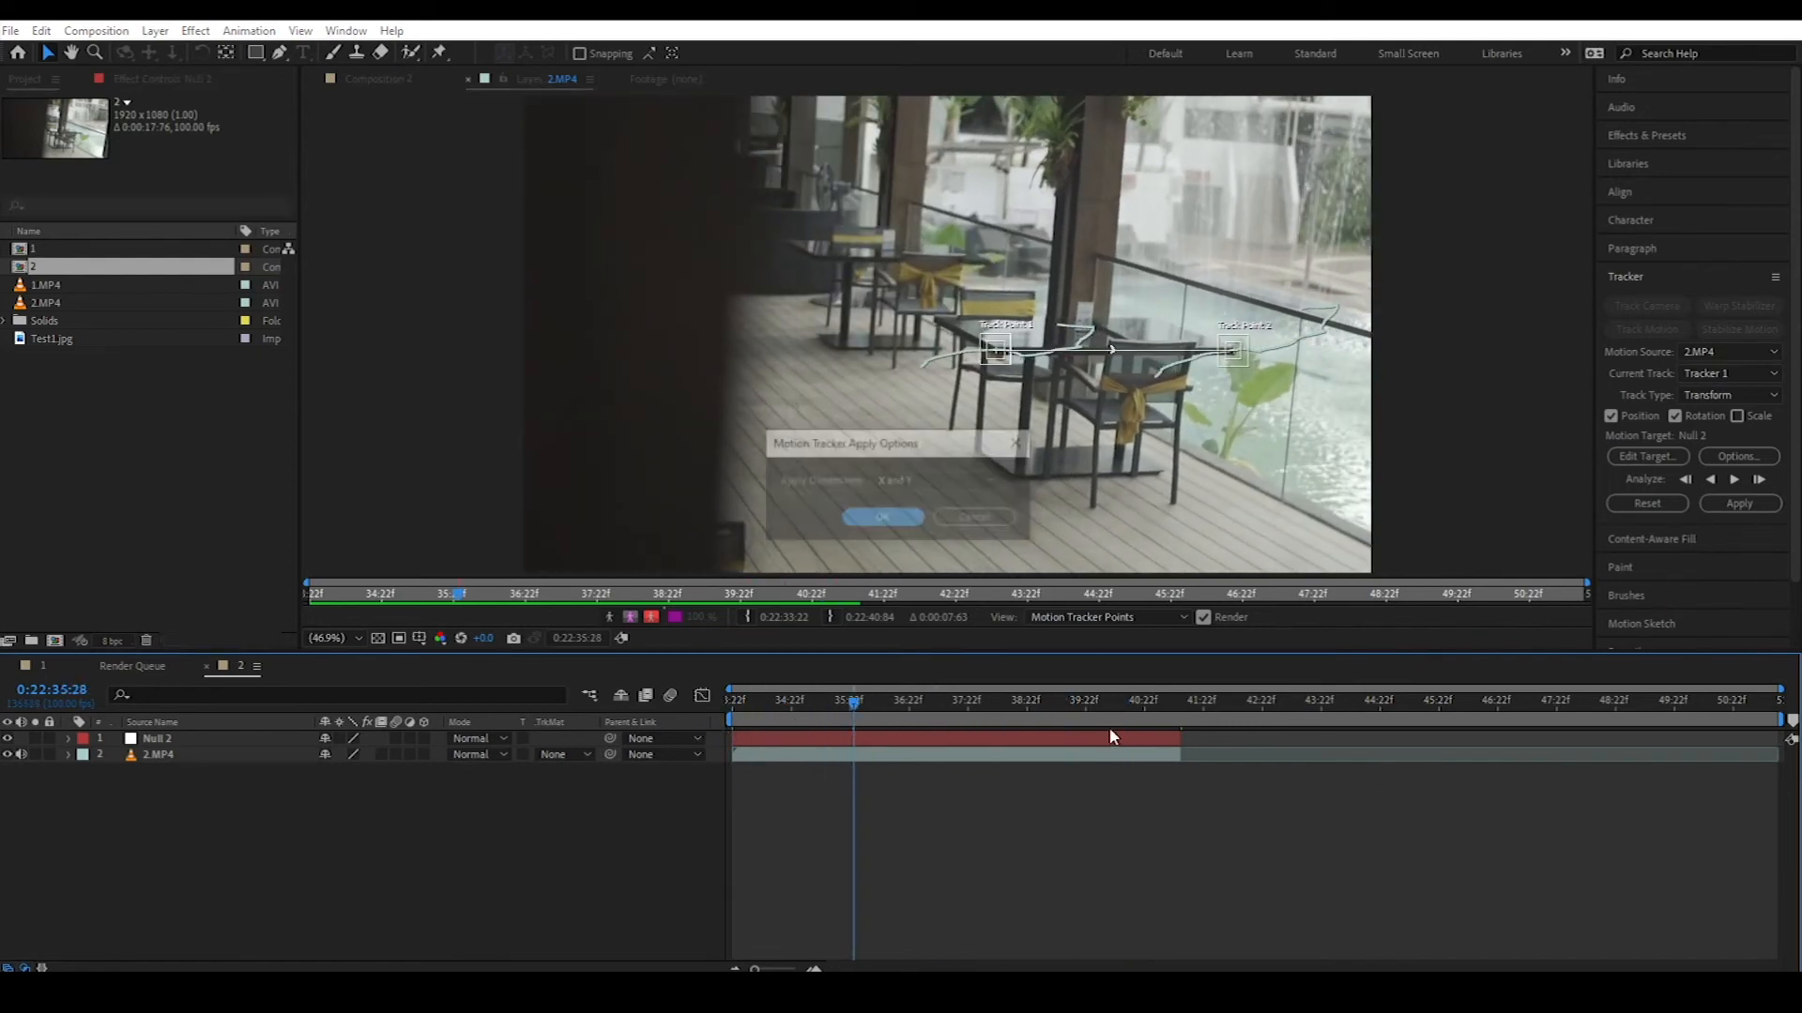
left_click(883, 519)
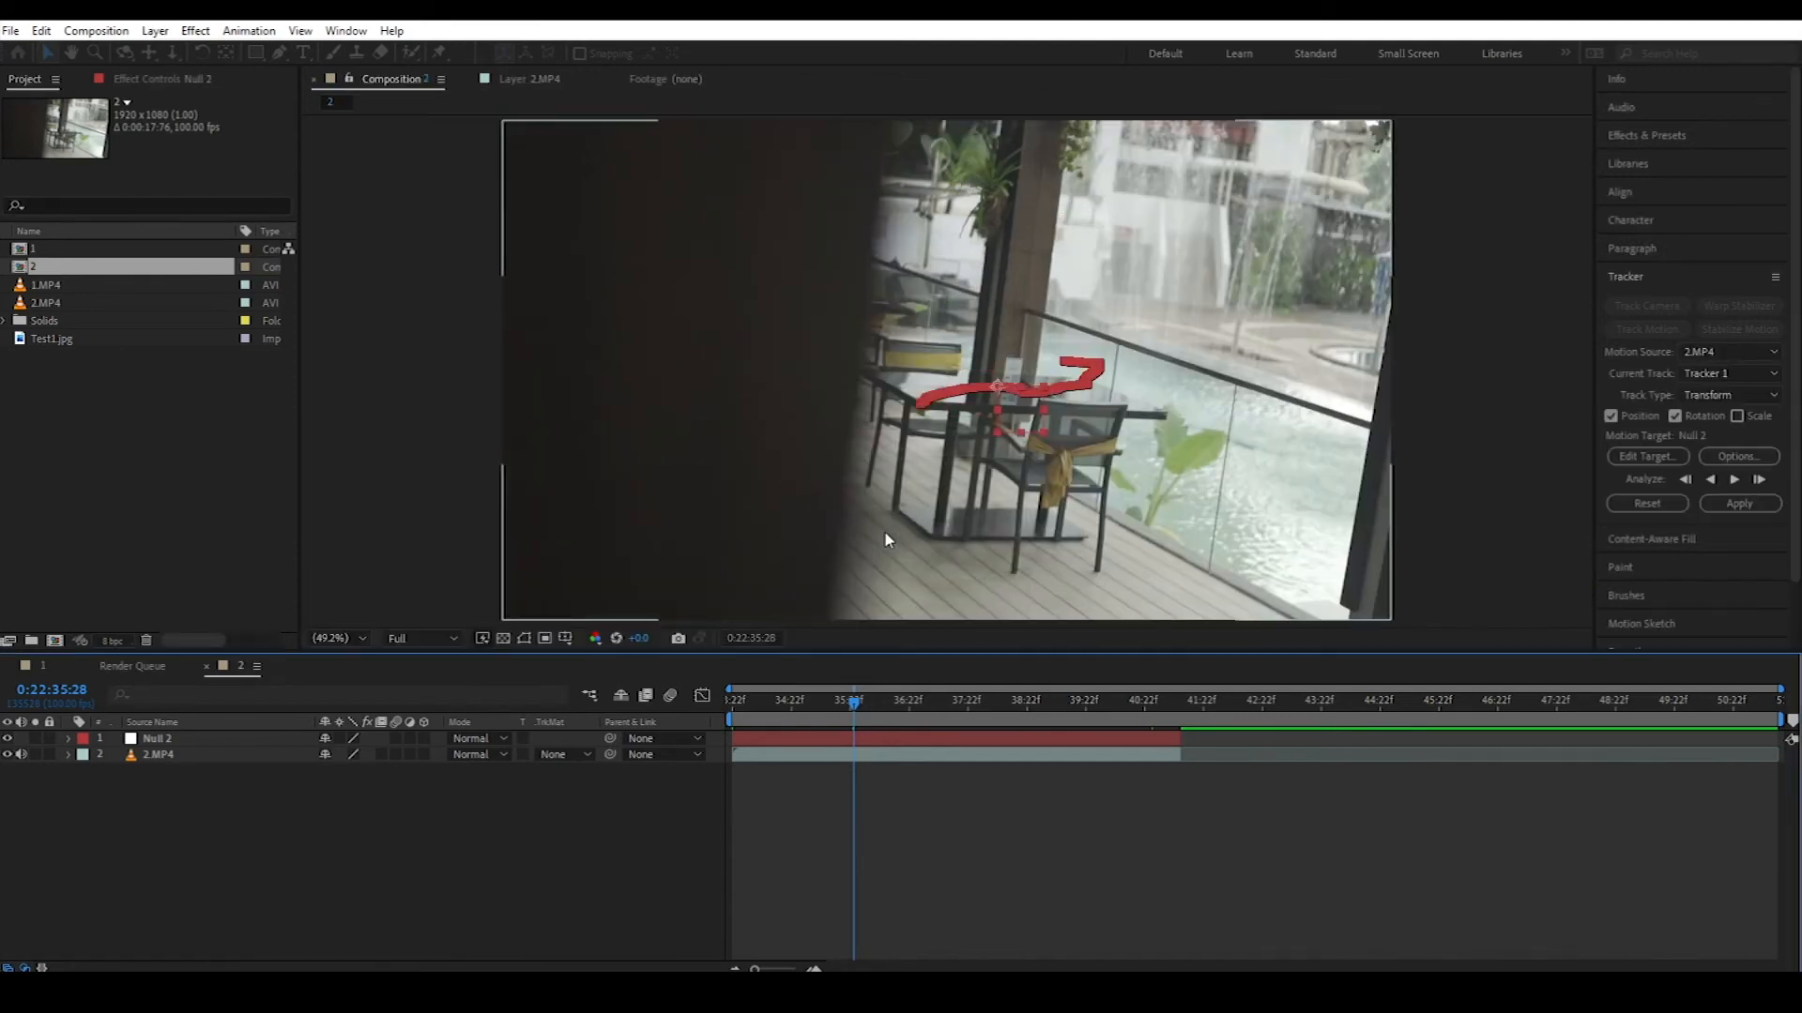
left_click_drag(854, 719, 683, 719)
scroll(1087, 490, "down", 2)
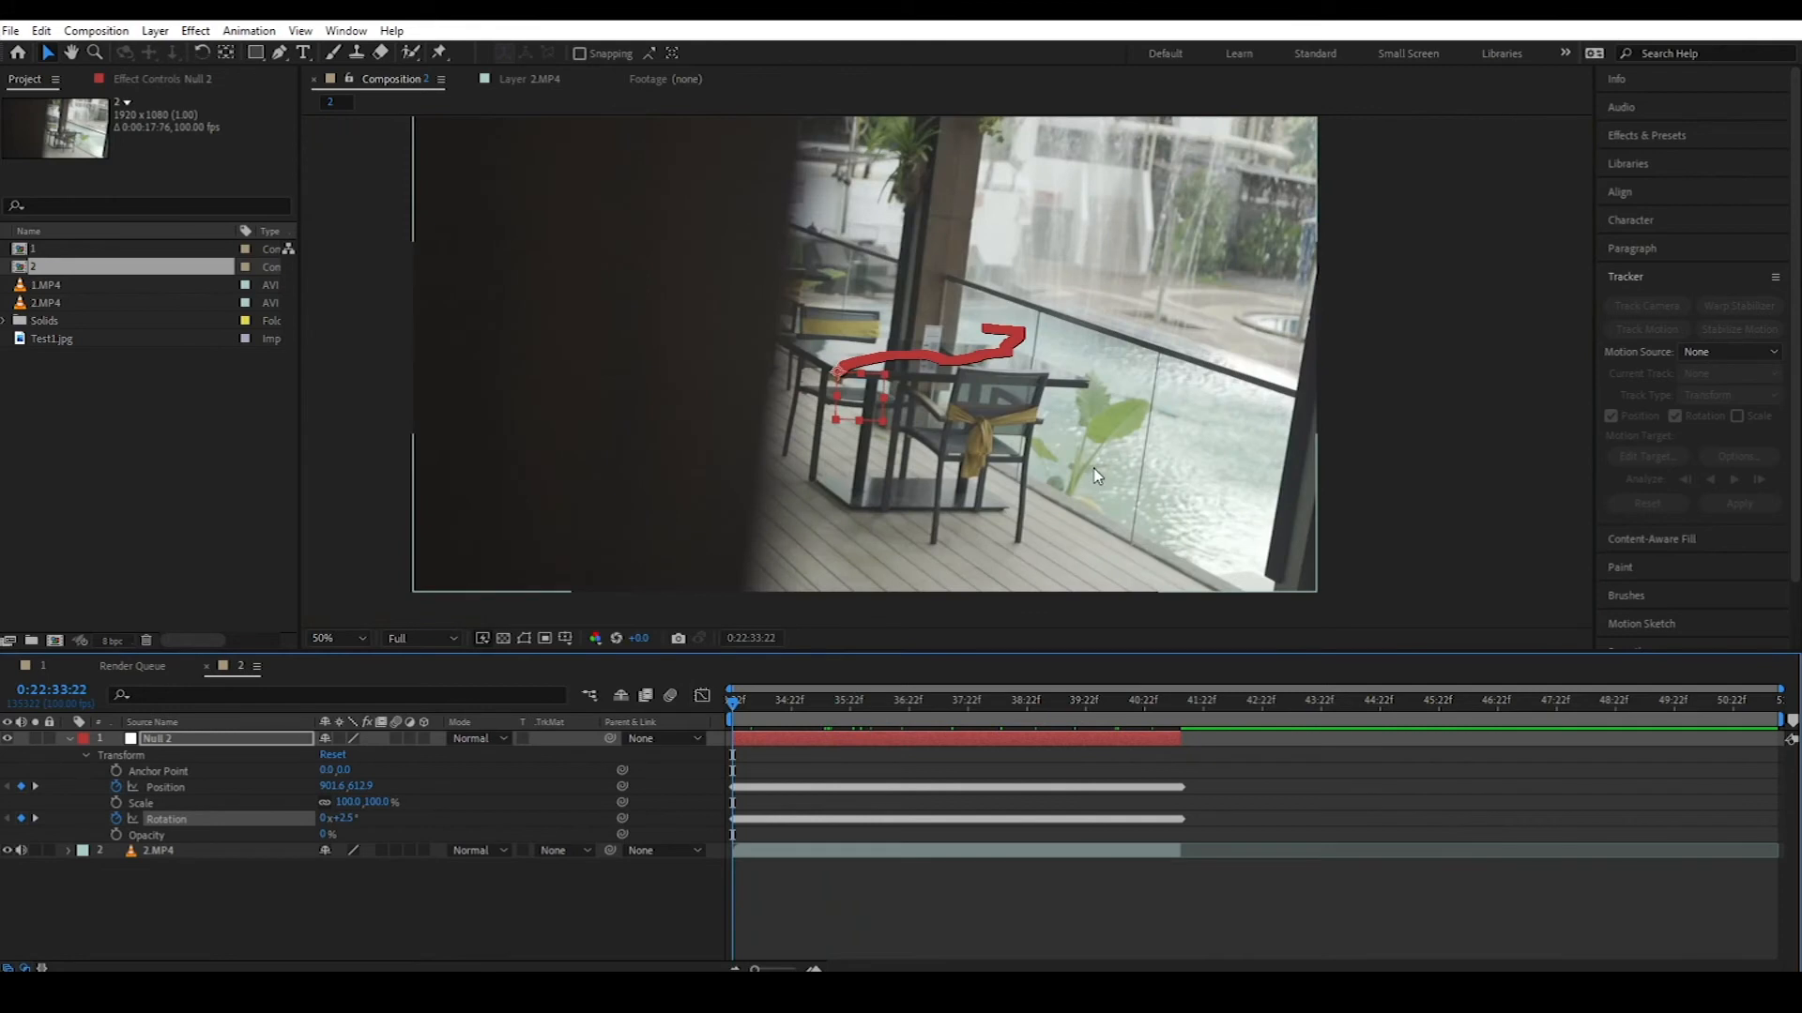
left_click(1062, 908)
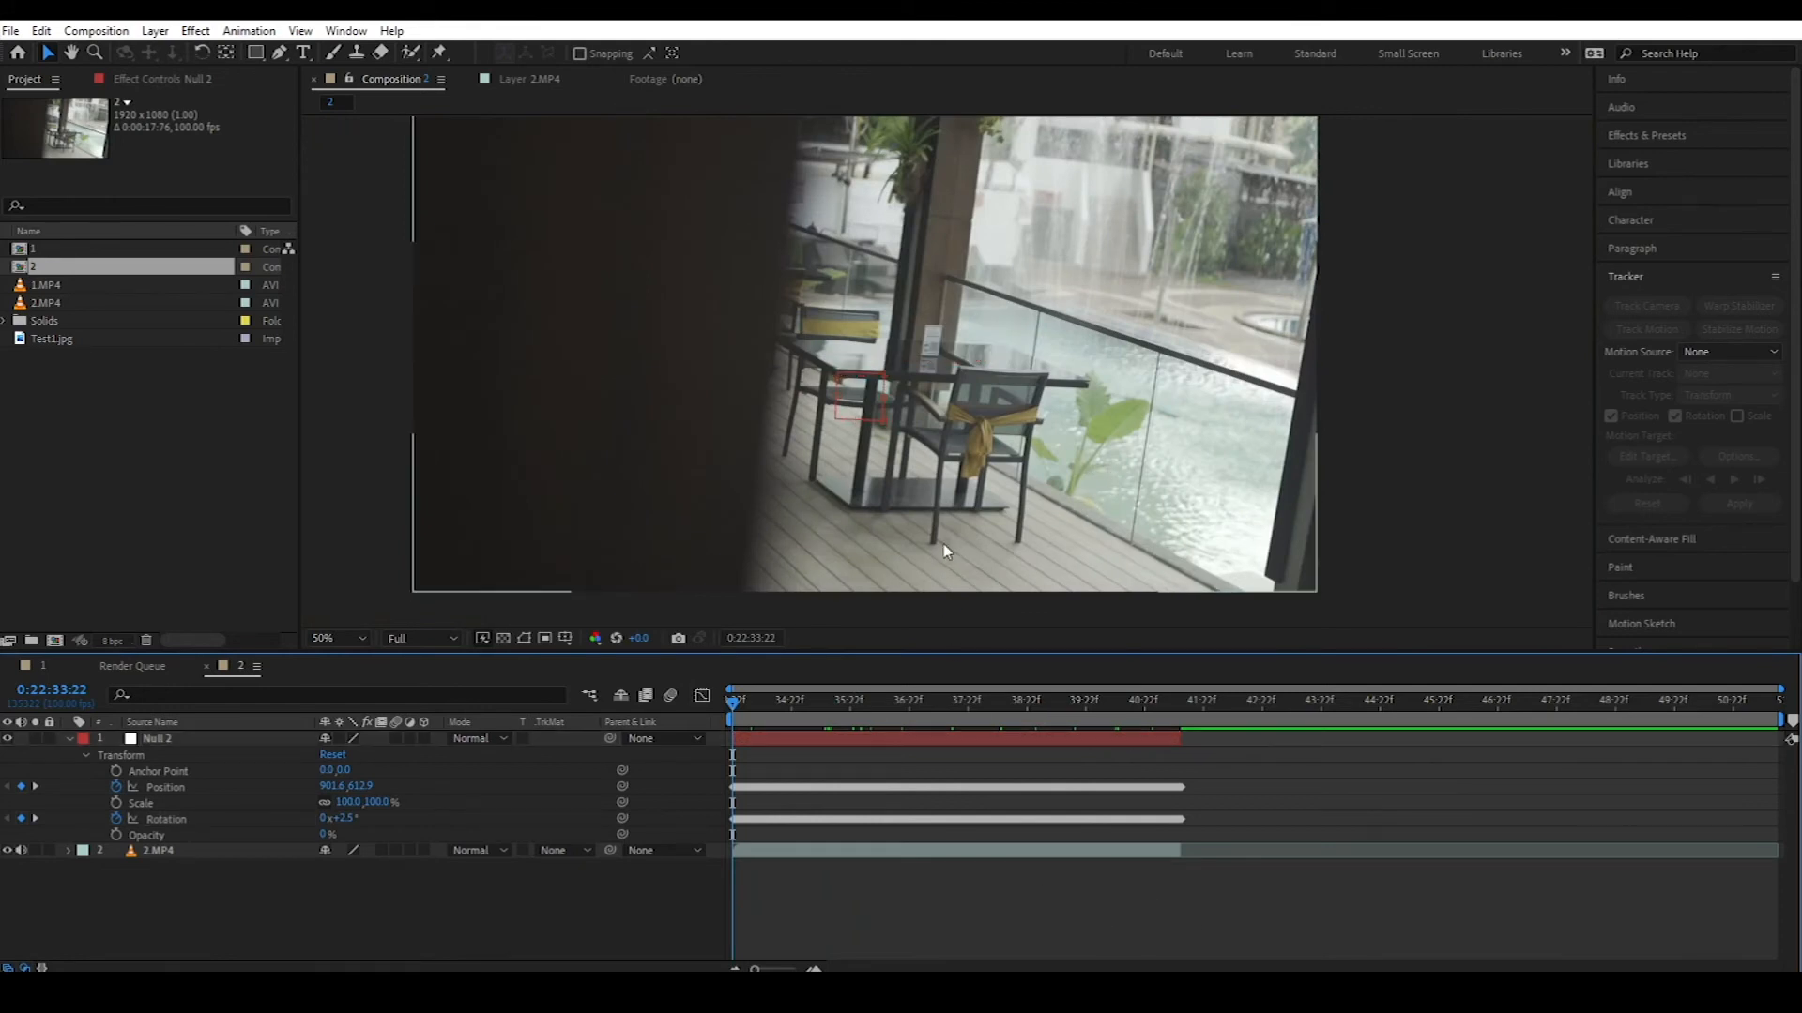
left_click(304, 54)
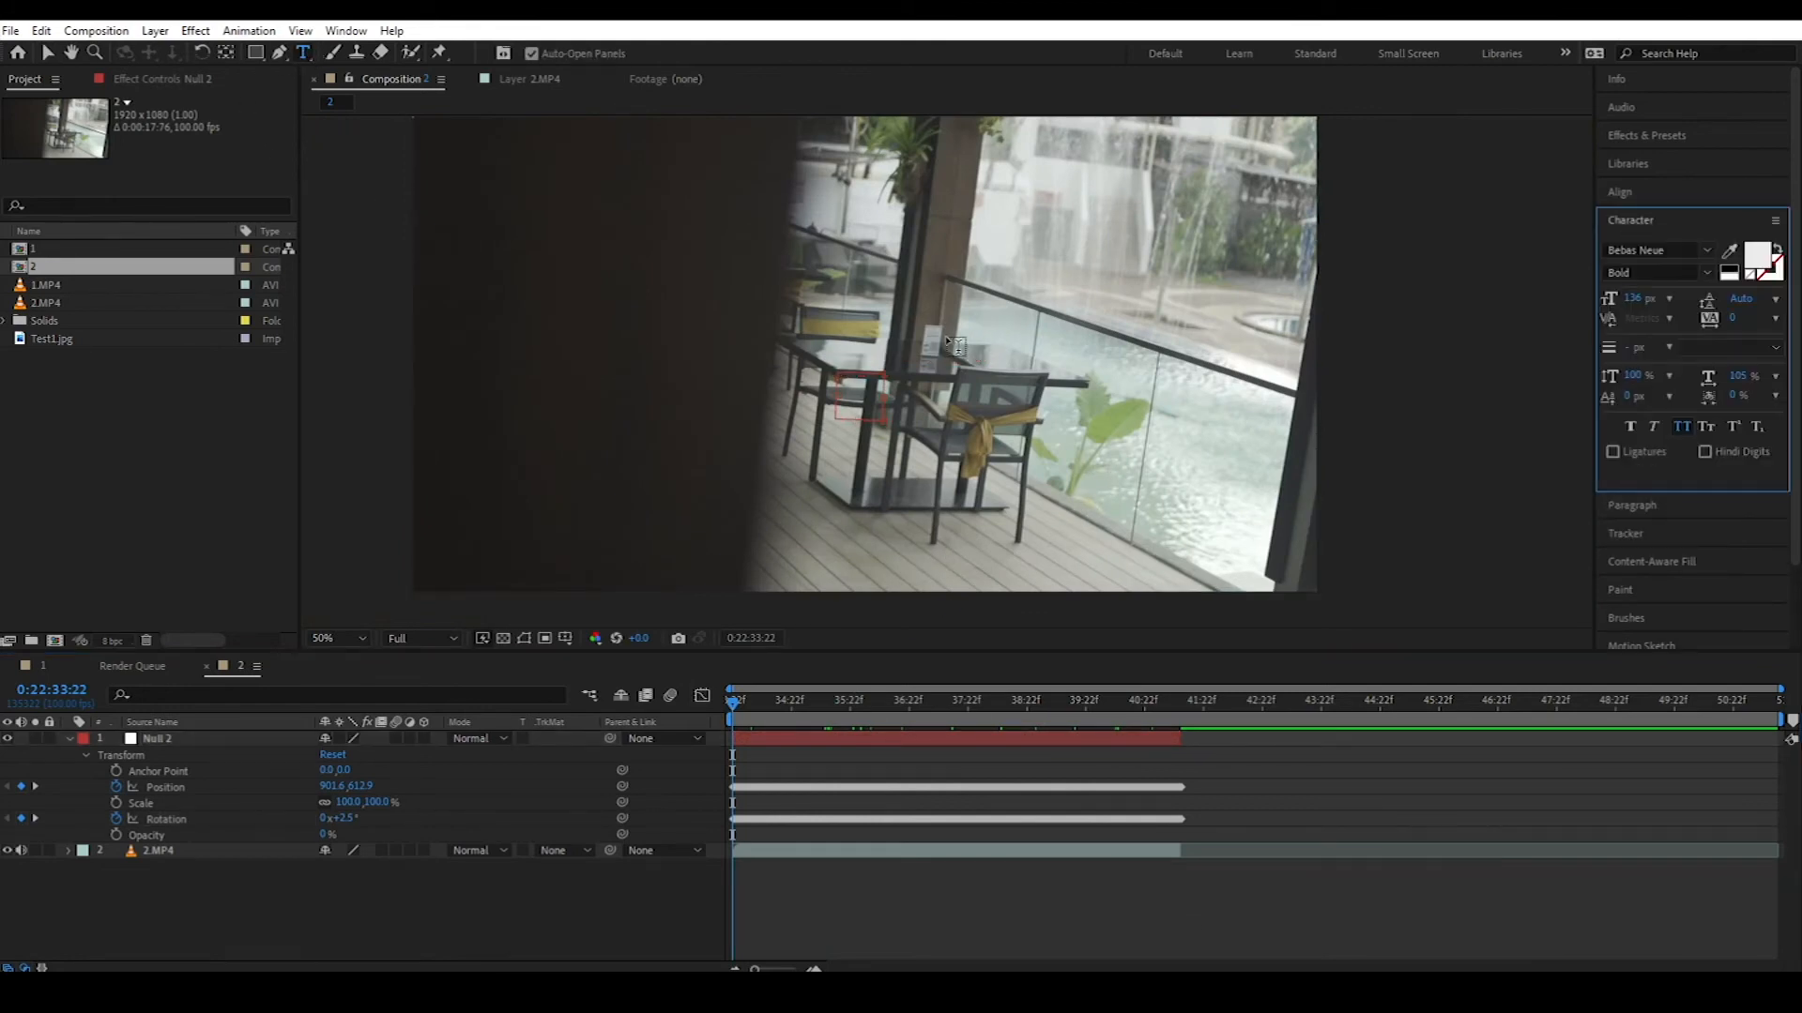
Step: Type 'THIS IS A TABLE' above the tabletop and scale the text down with the Selection tool
left_click(946, 336)
type("THIS IS A TABLE")
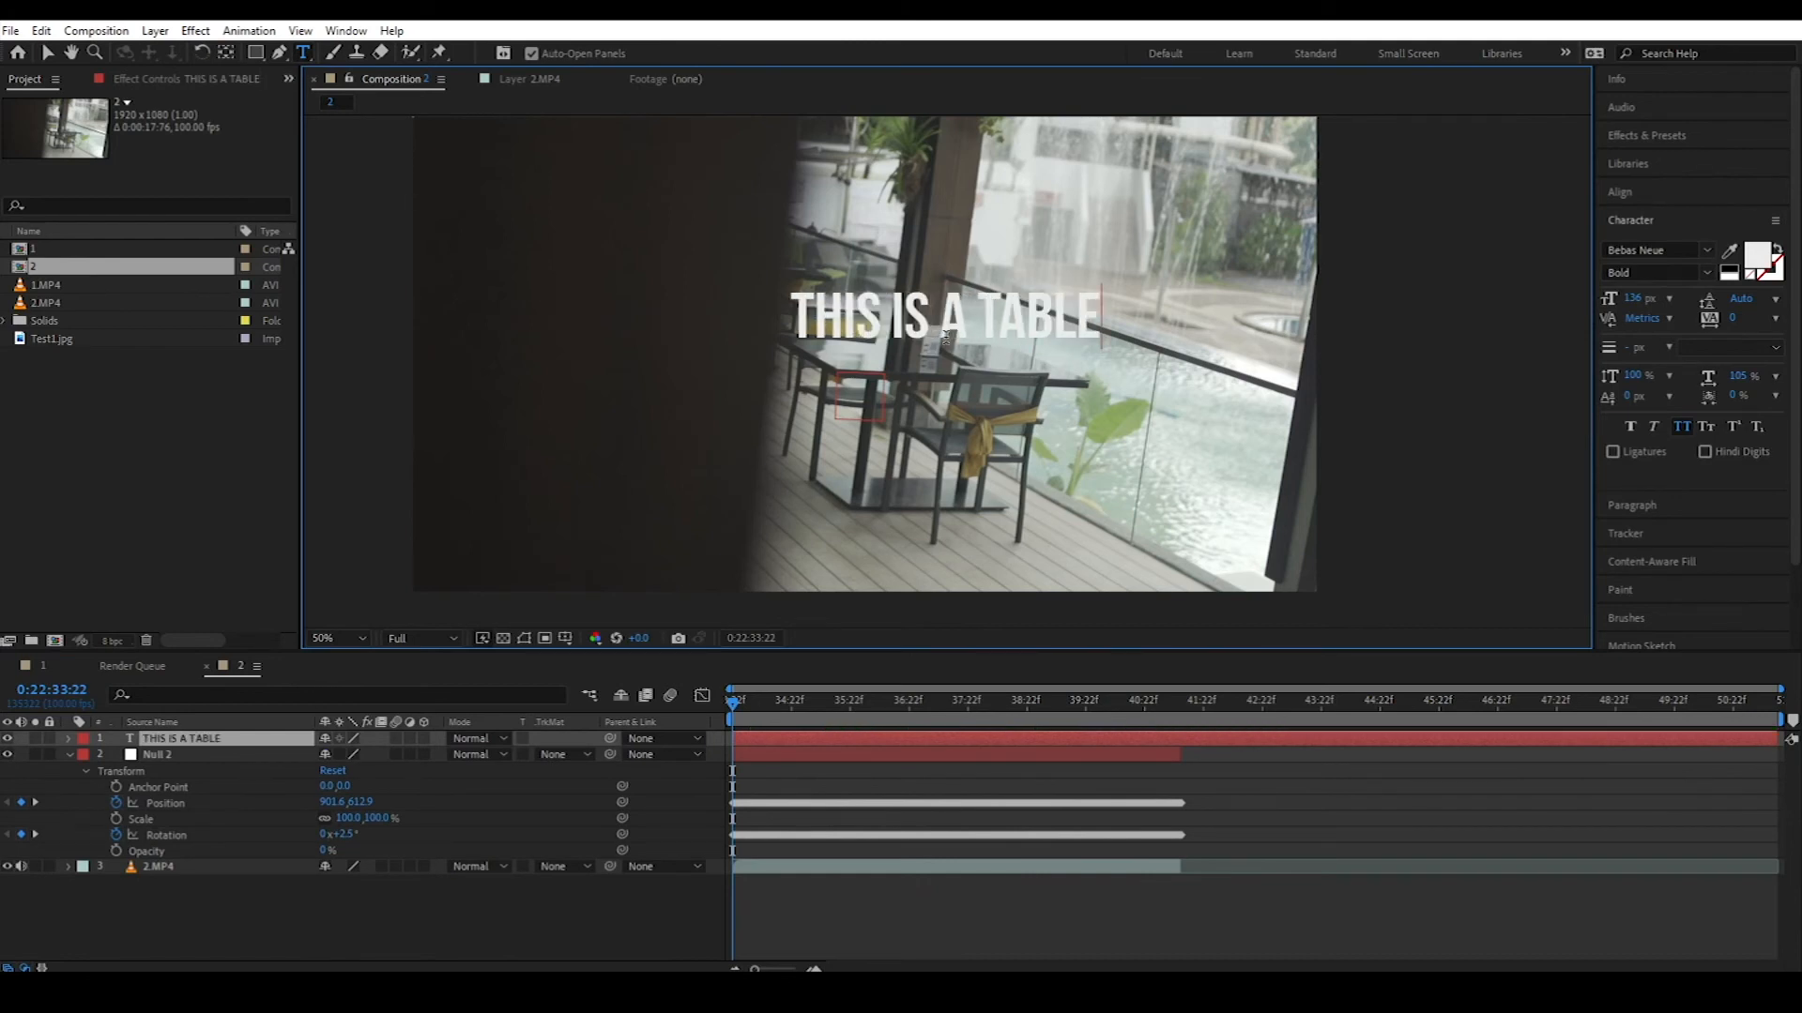
left_click(45, 54)
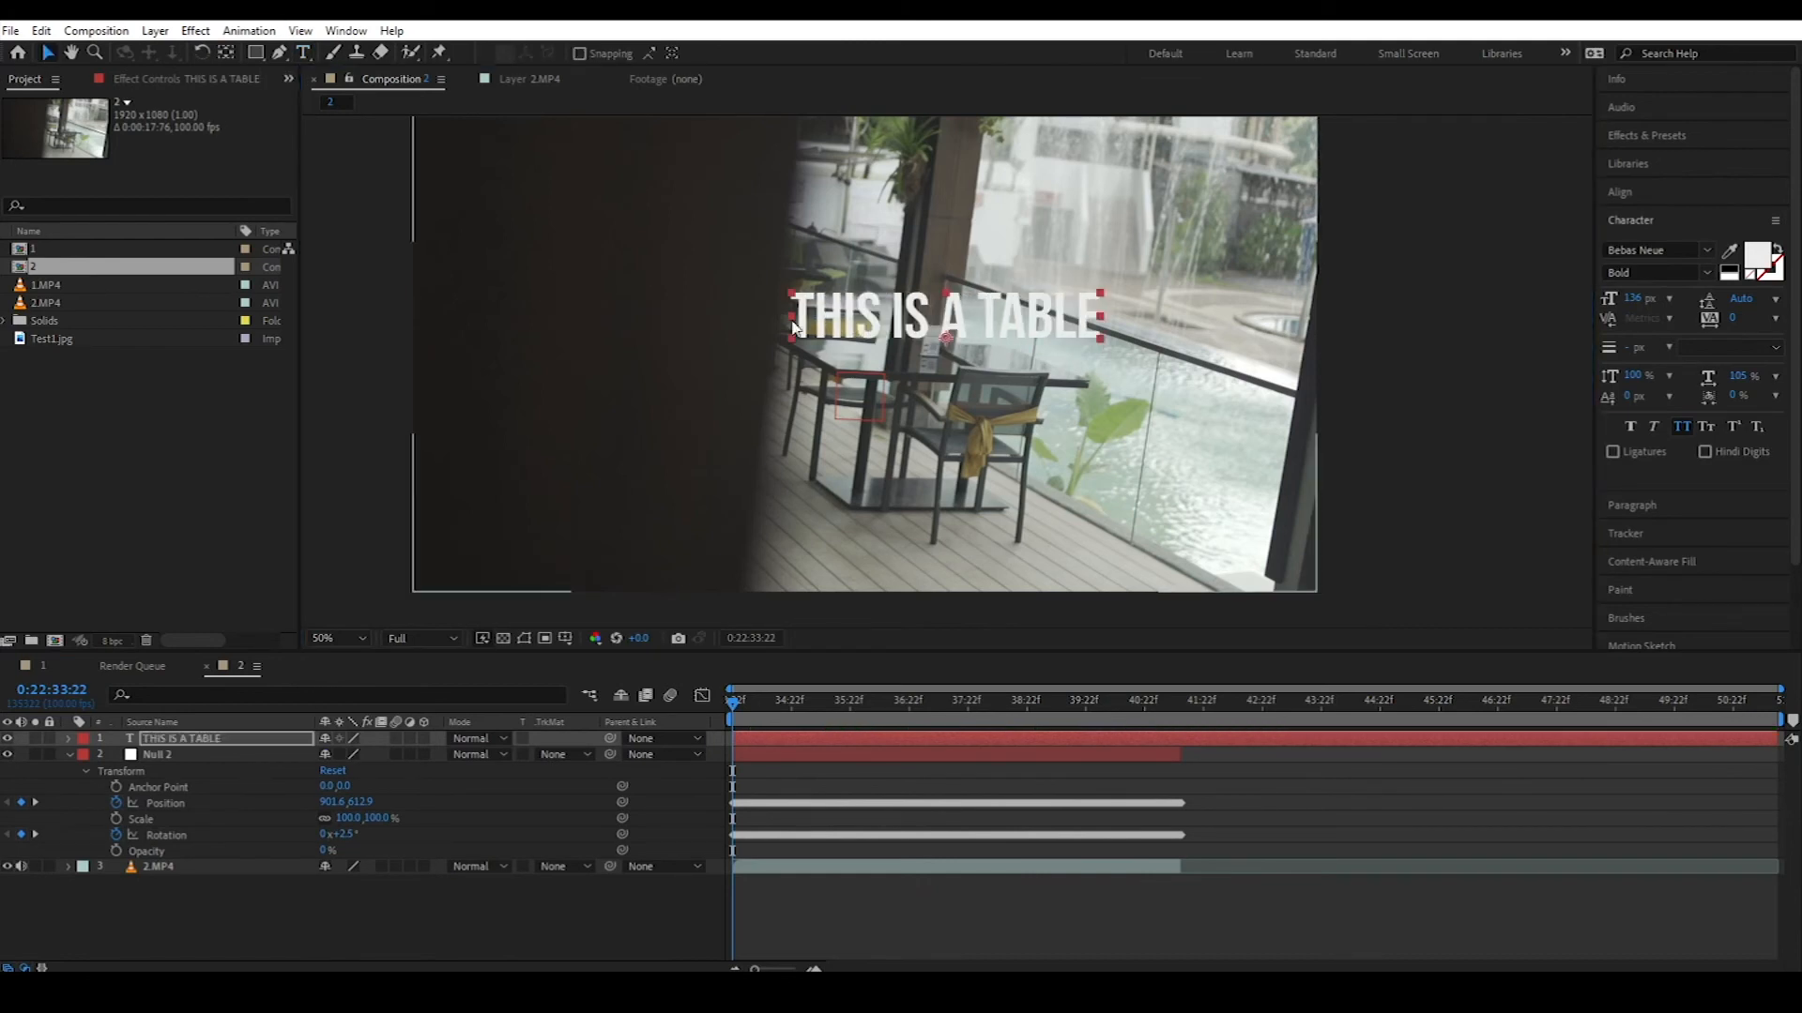
left_click(1101, 301)
left_click_drag(1101, 300, 1046, 323)
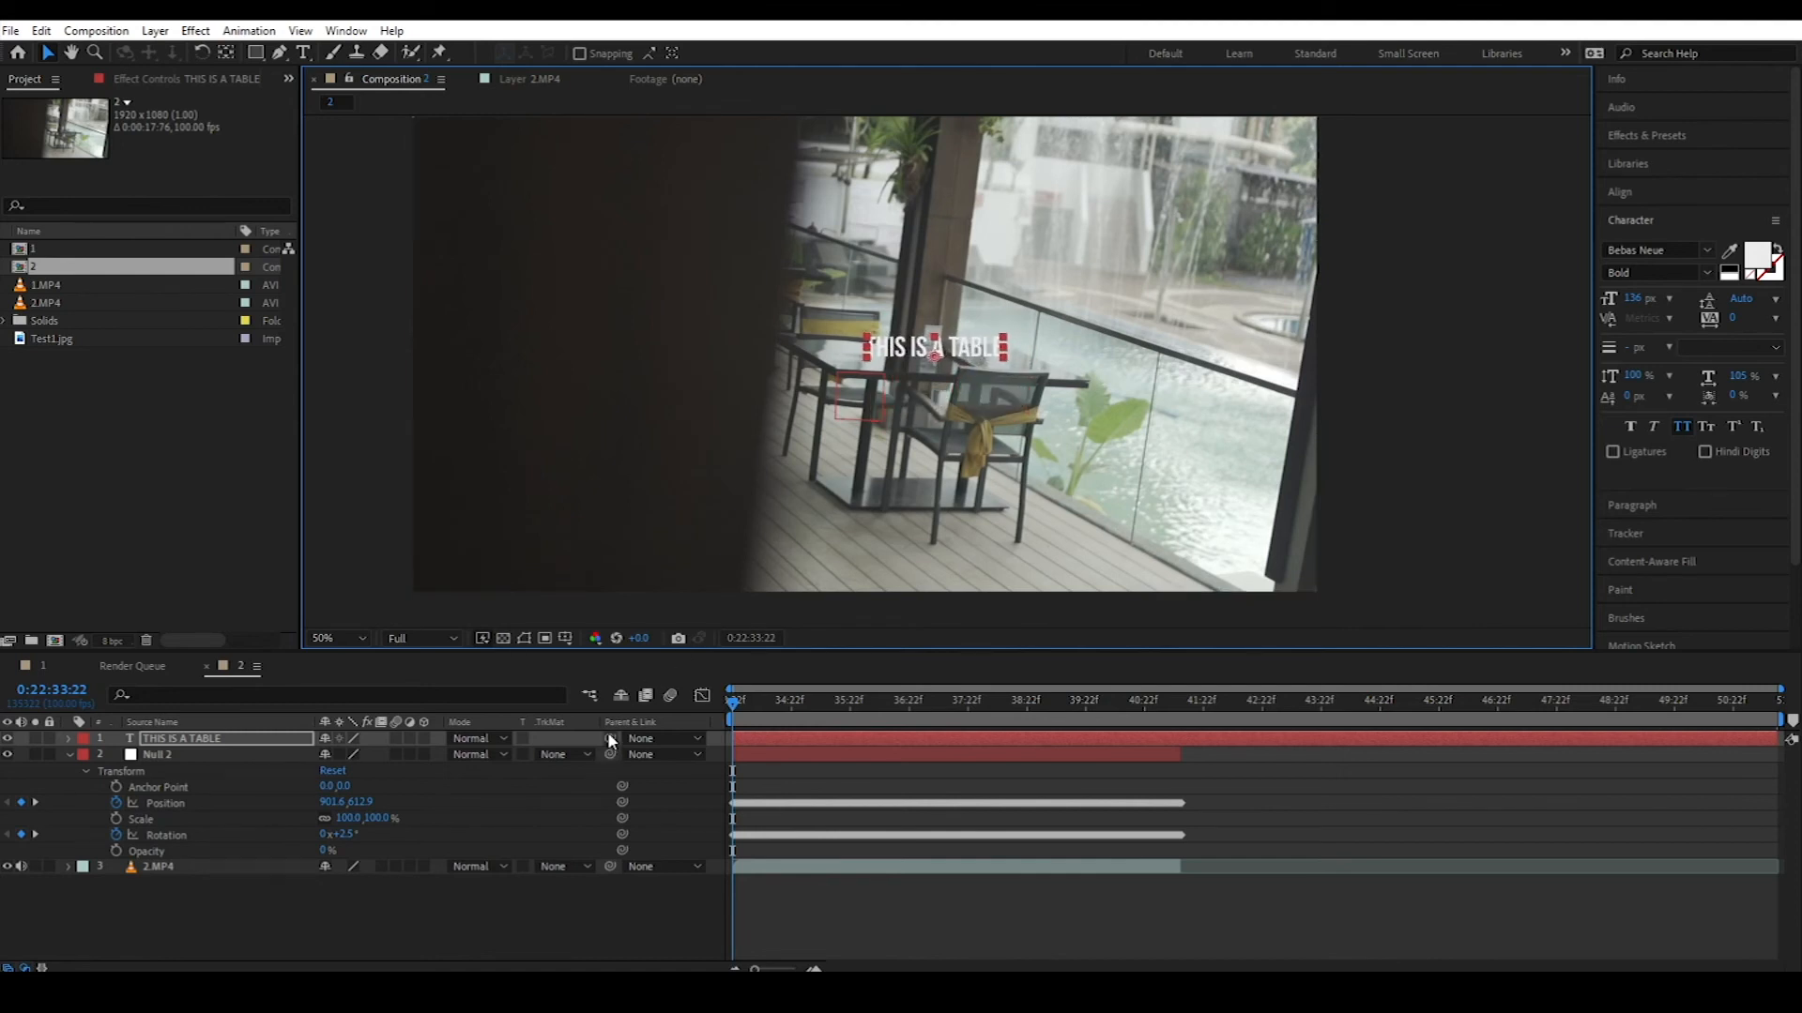
Step: Parent the 'THIS IS A TABLE' text layer to Null 2
left_click(68, 754)
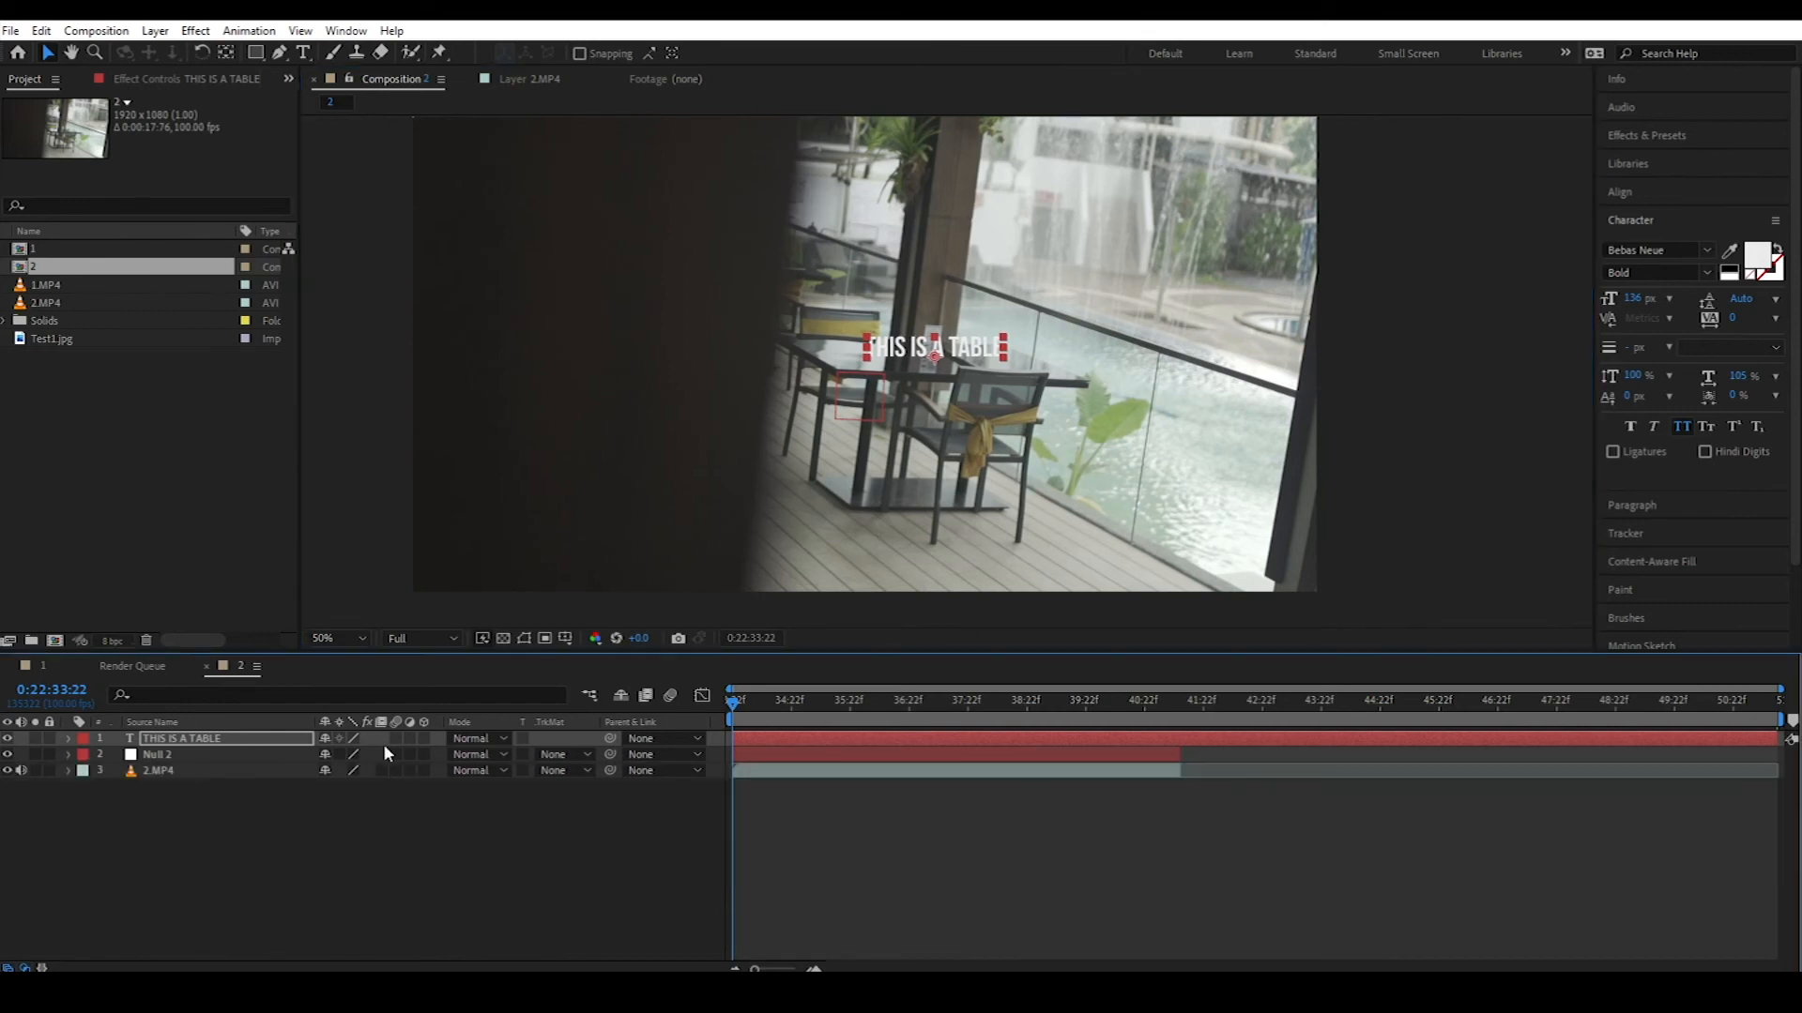
left_click_drag(609, 738, 463, 761)
left_click_drag(197, 752, 198, 755)
Step: Cut the text layer at the track's end, end the work area there, and preview
left_click_drag(736, 712, 1179, 721)
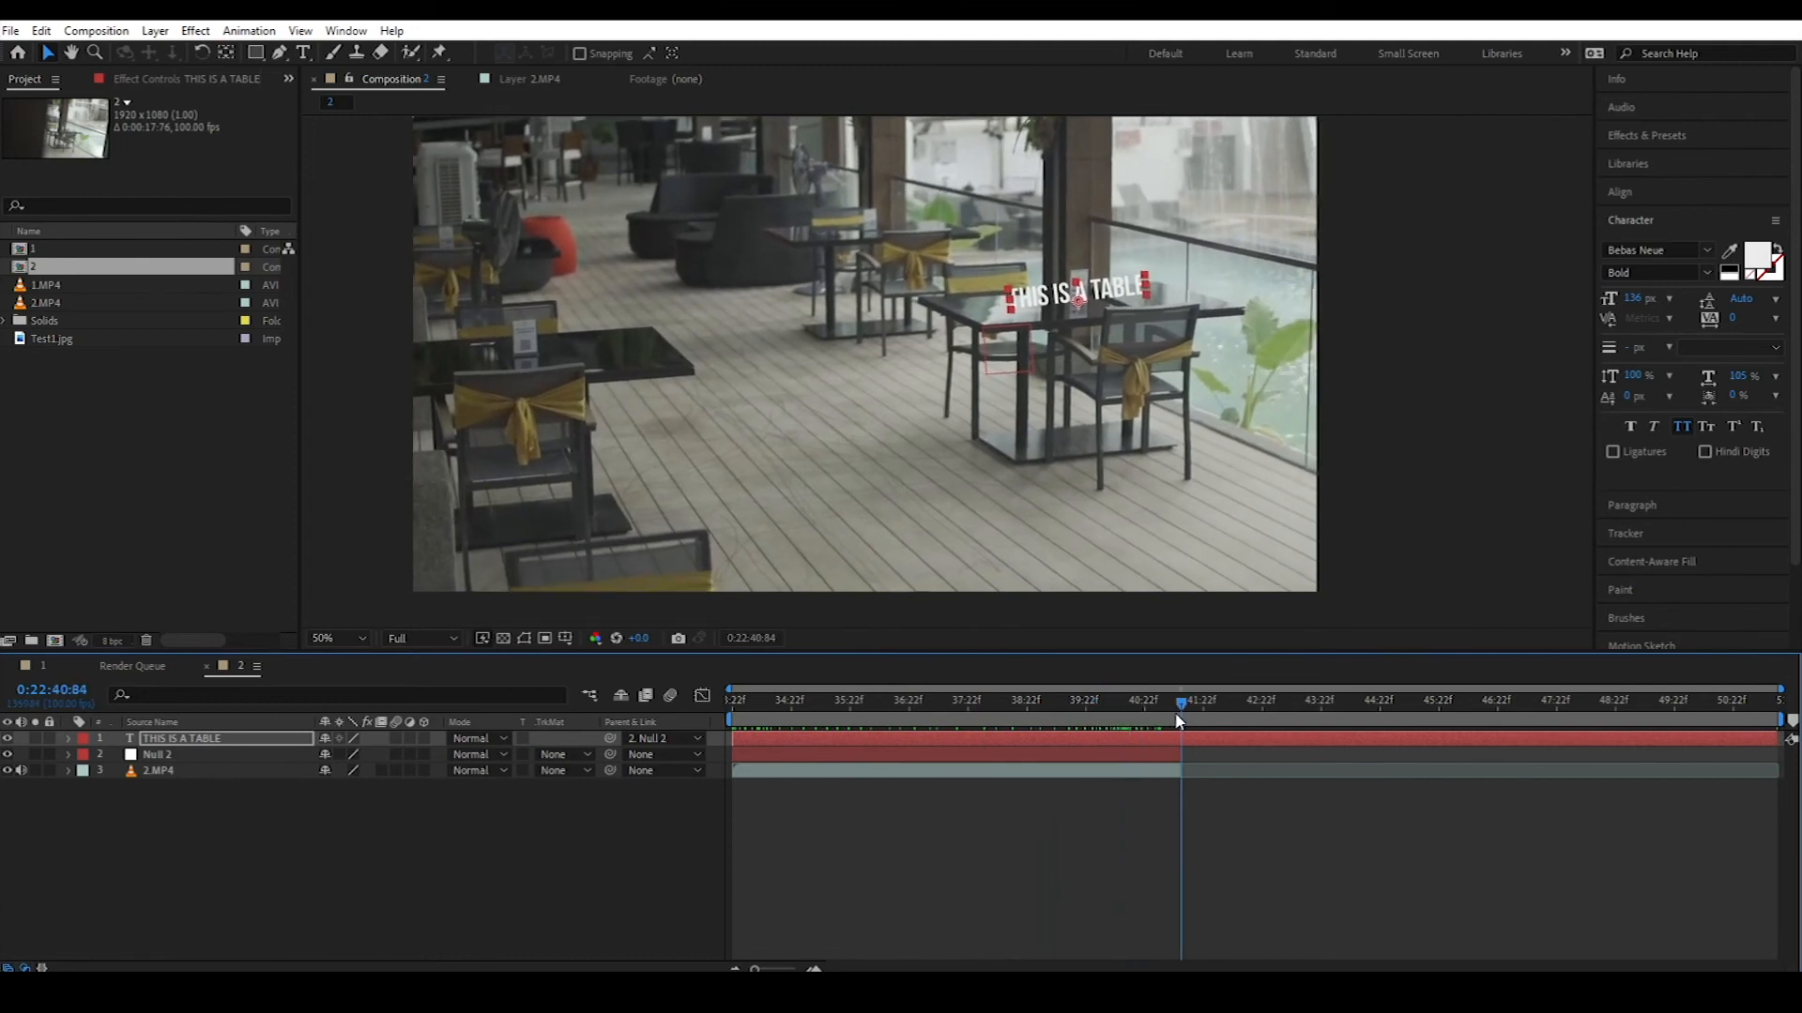
key("ctrl+shift+d")
key("Delete")
left_click_drag(1136, 712, 1176, 725)
key("n")
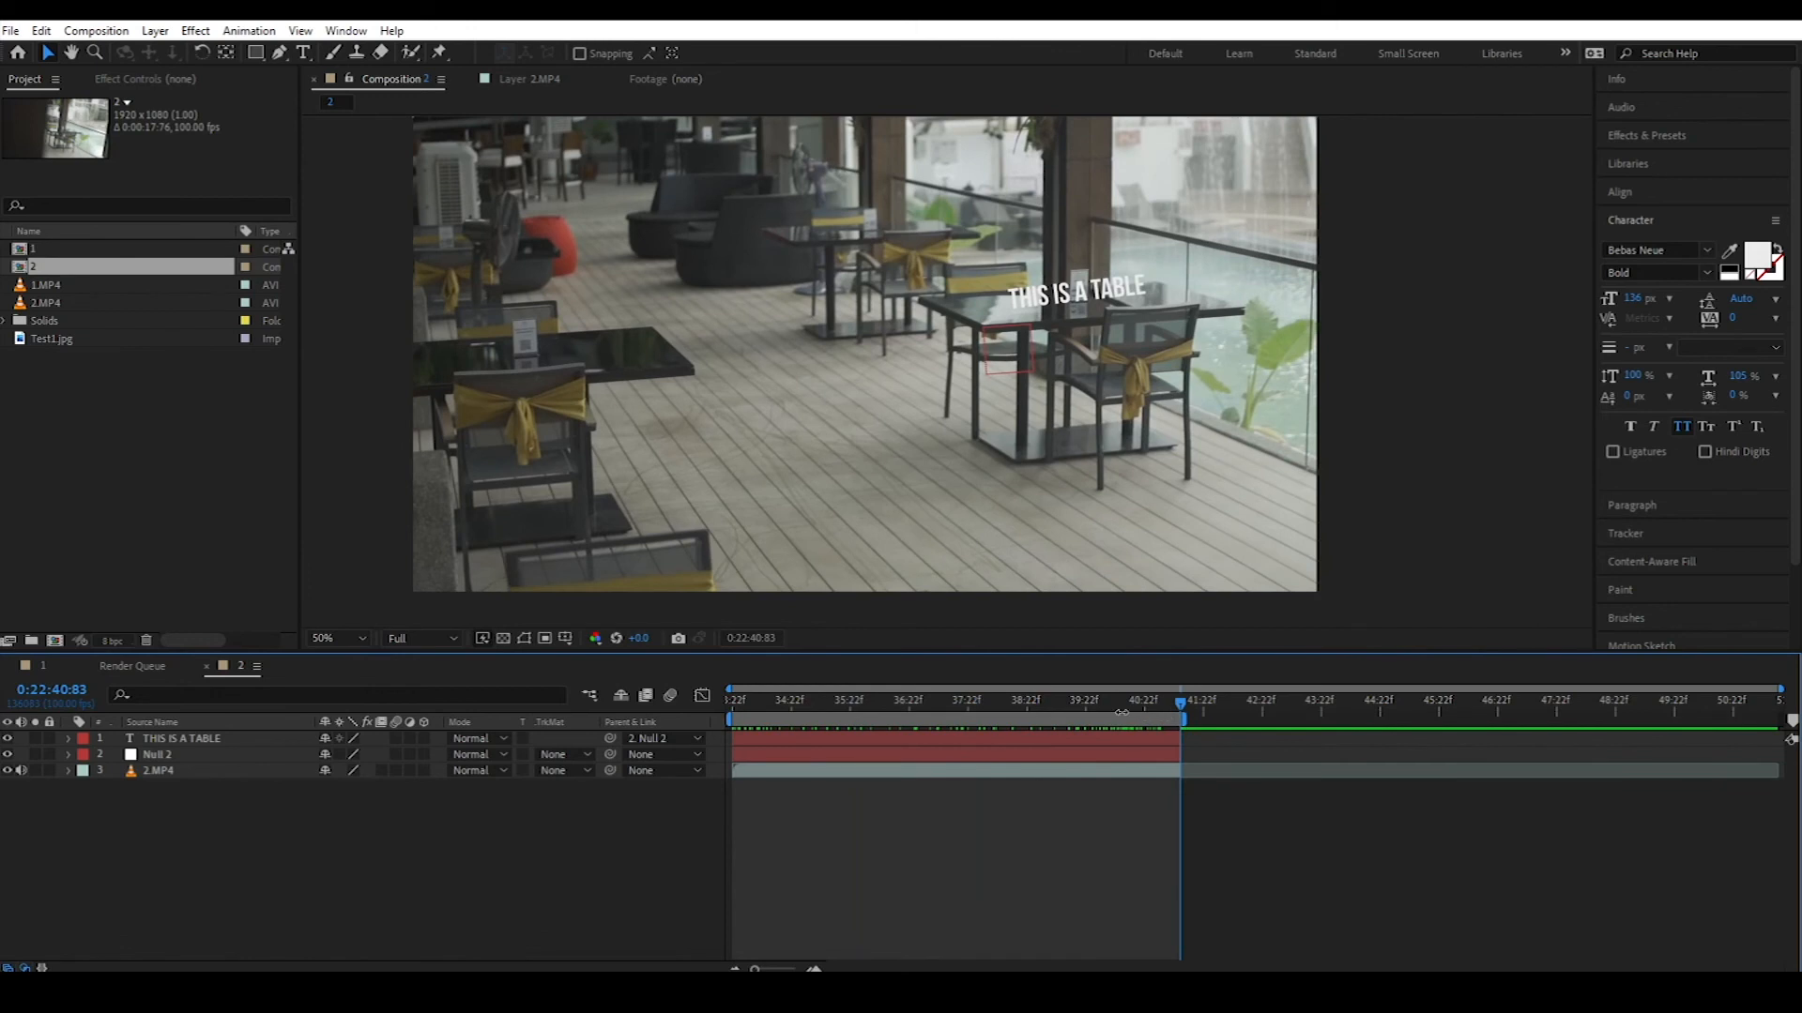
key("space")
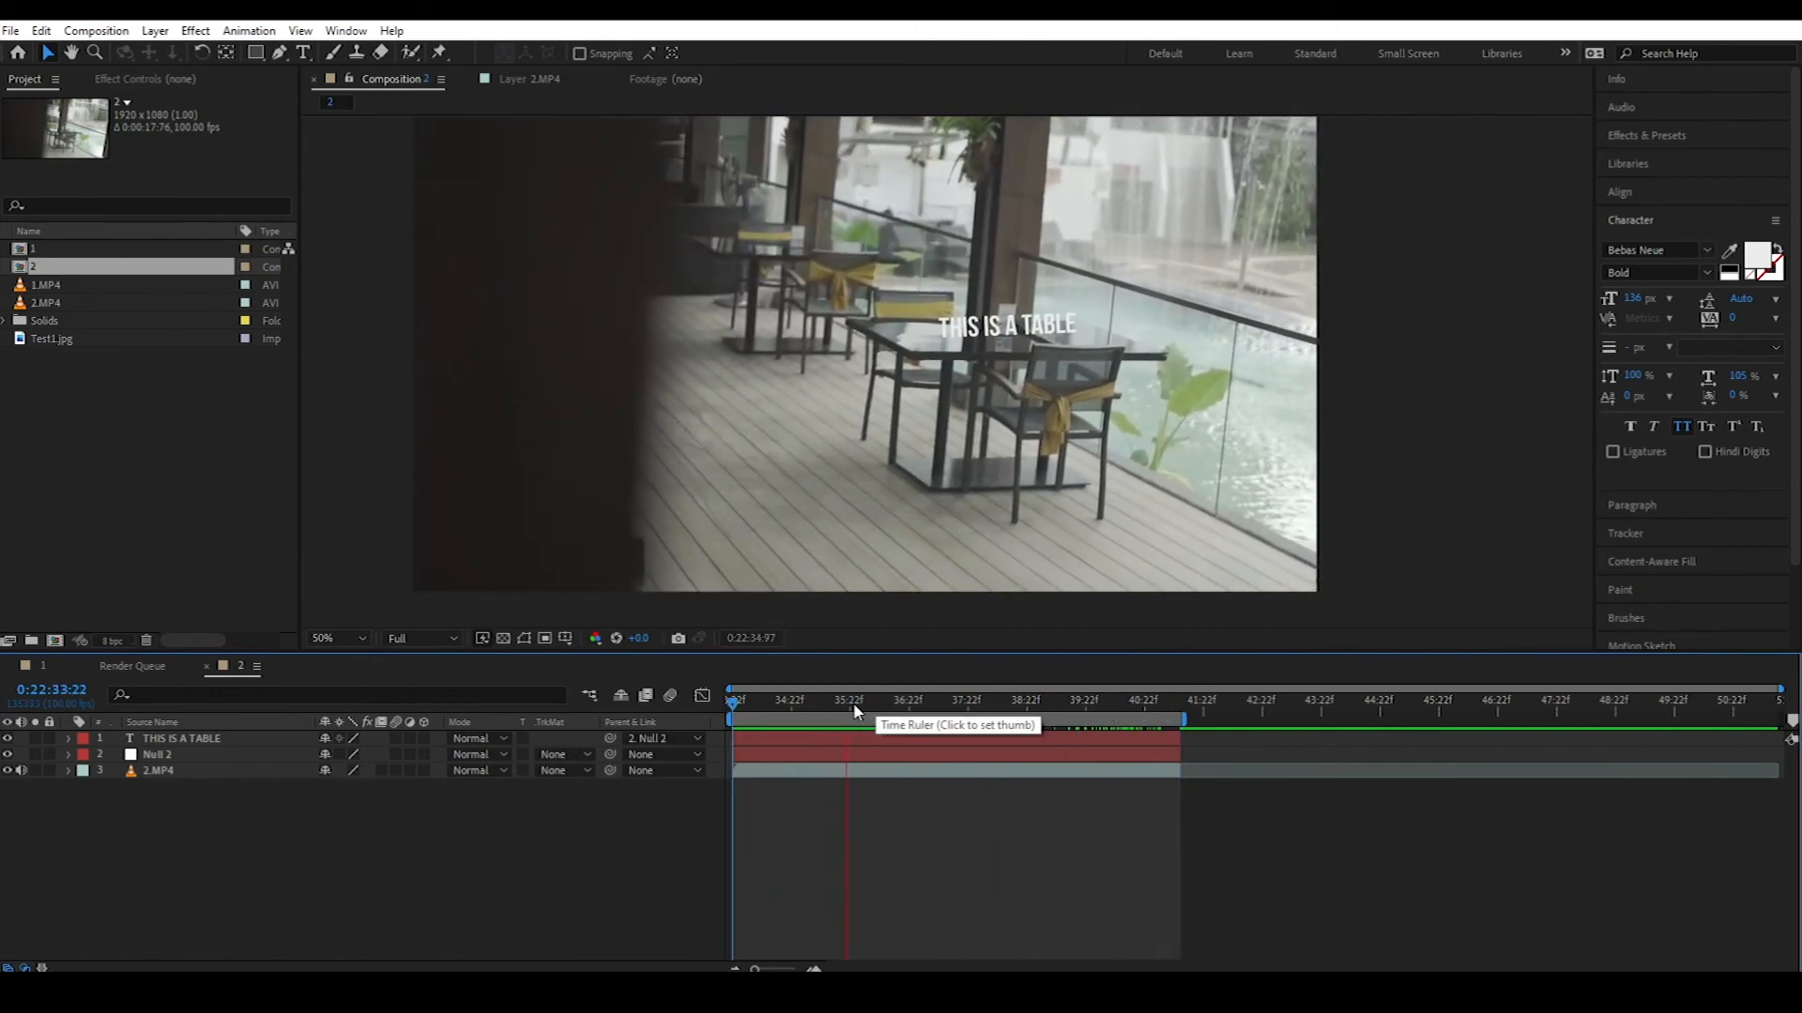
Step: Stop the preview and scrub to a later frame to check the finished iPhone clip
left_click_drag(868, 711, 733, 784)
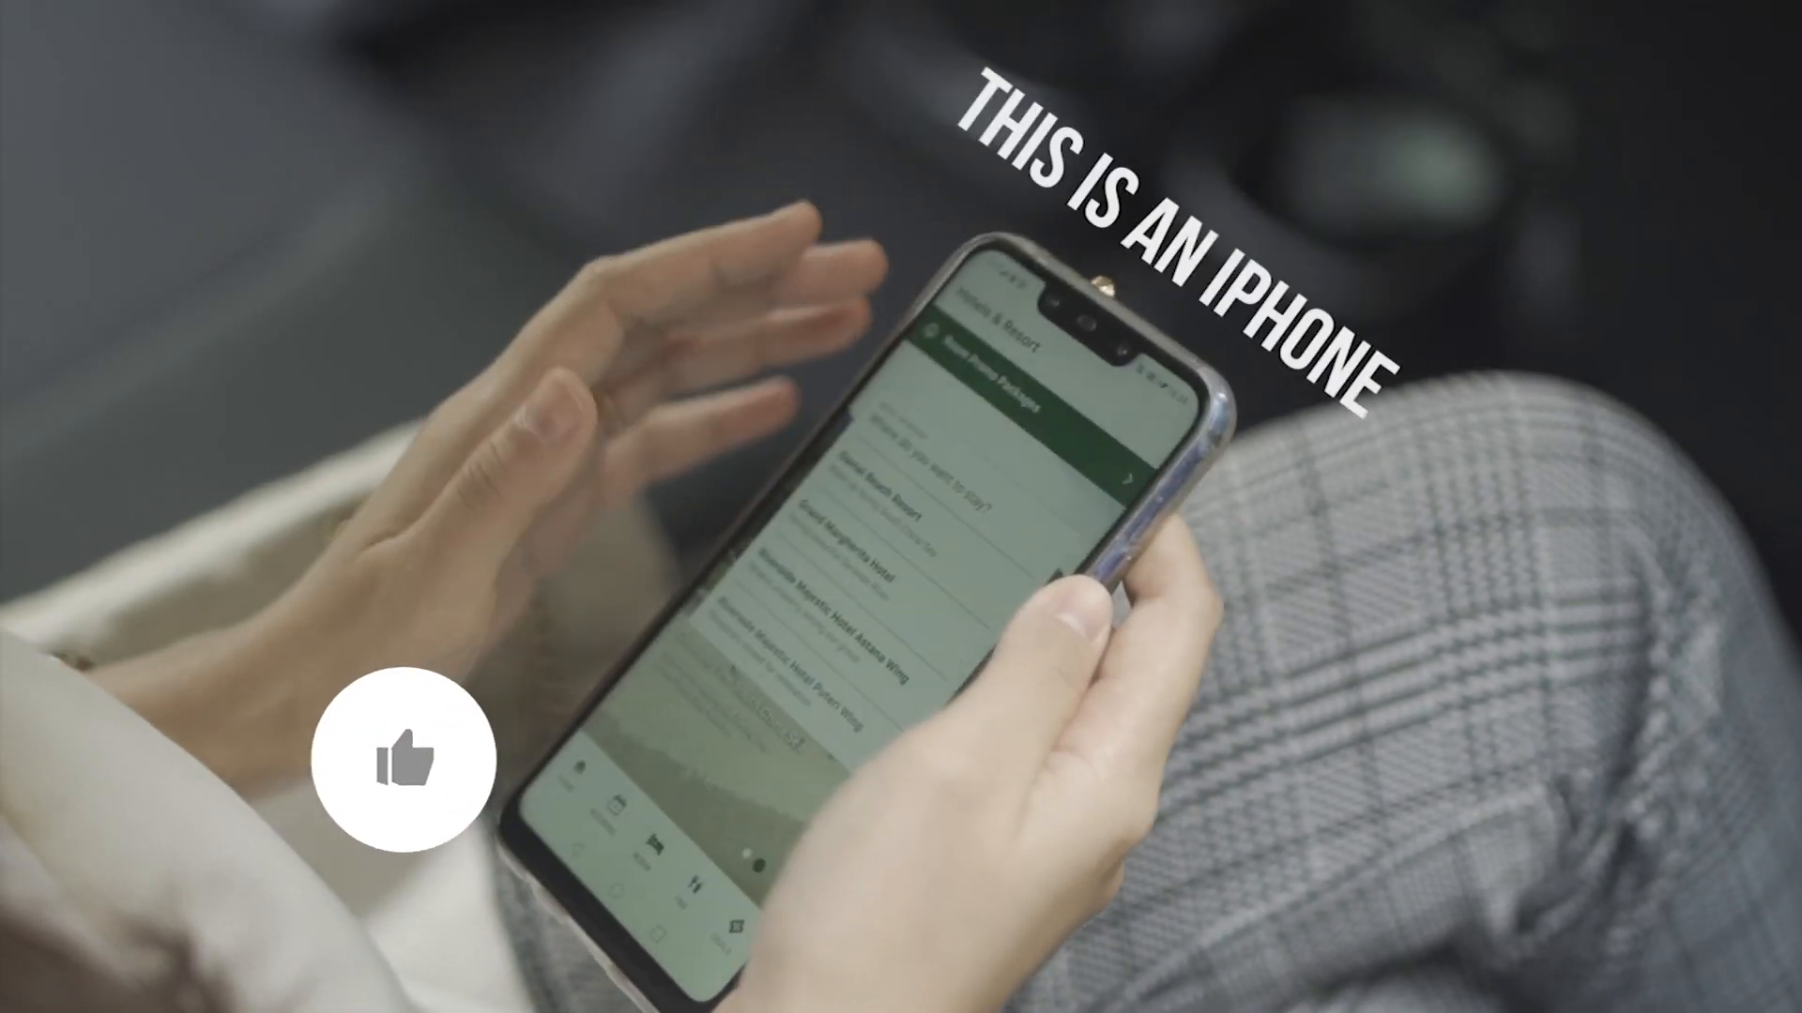